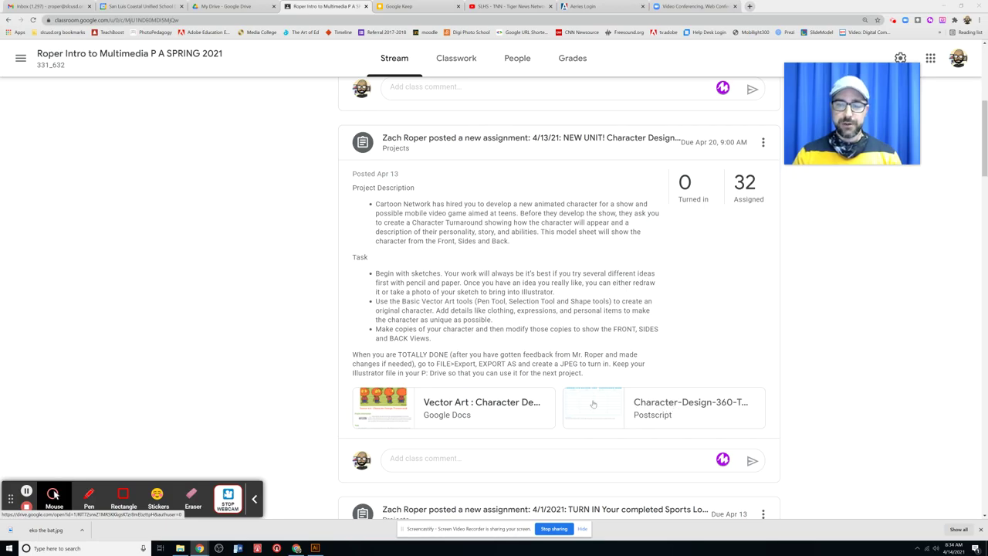
Open the Character-Design-360-Turnaround LETTERSIZE.ai attachment of the Character Design assignment in a new window and download it
left_click(652, 408)
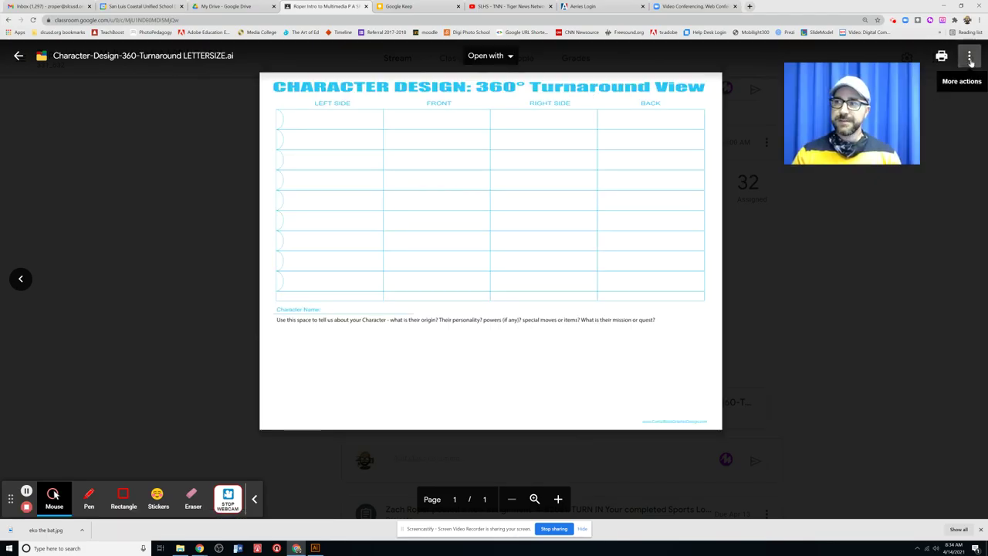
left_click(970, 60)
left_click_drag(871, 75, 806, 70)
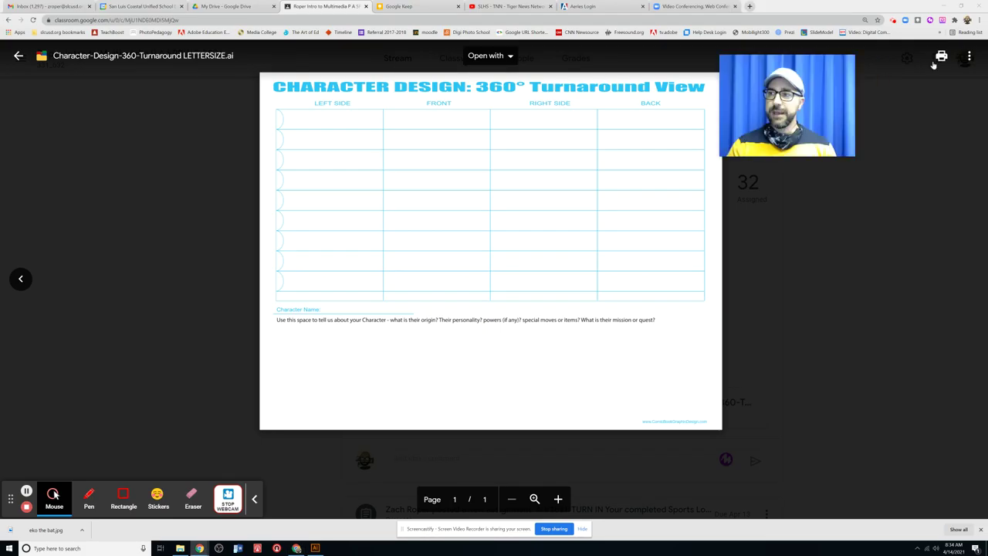
left_click(969, 55)
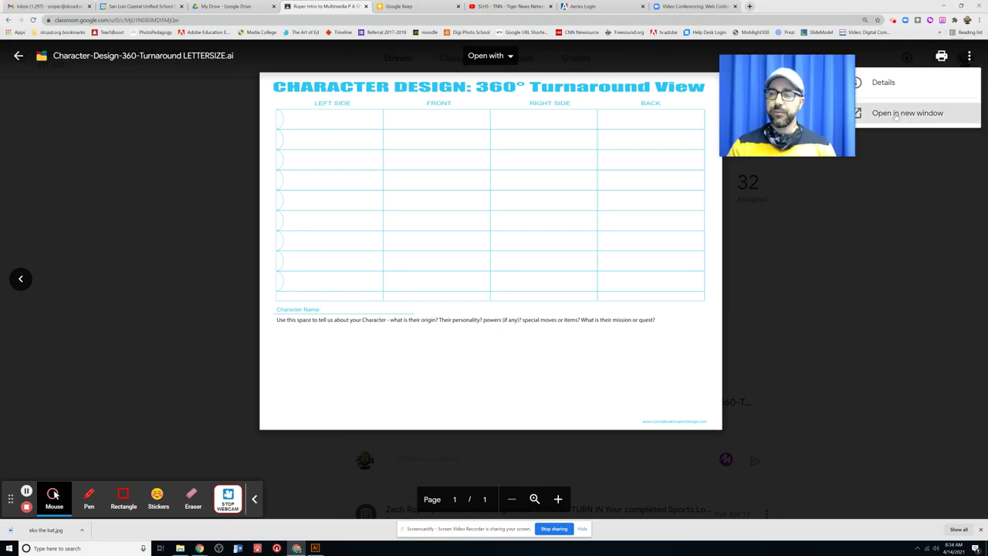
left_click(896, 115)
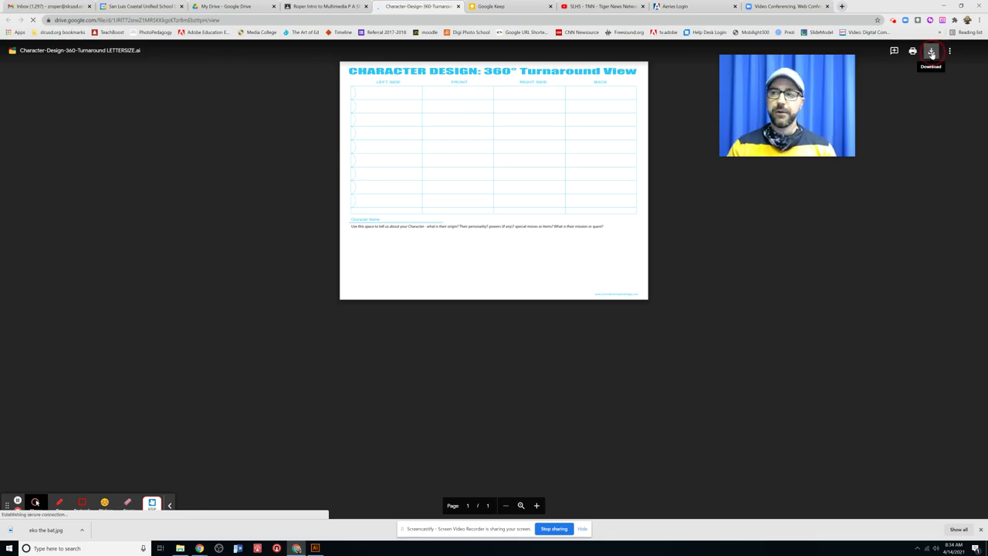
left_click(932, 53)
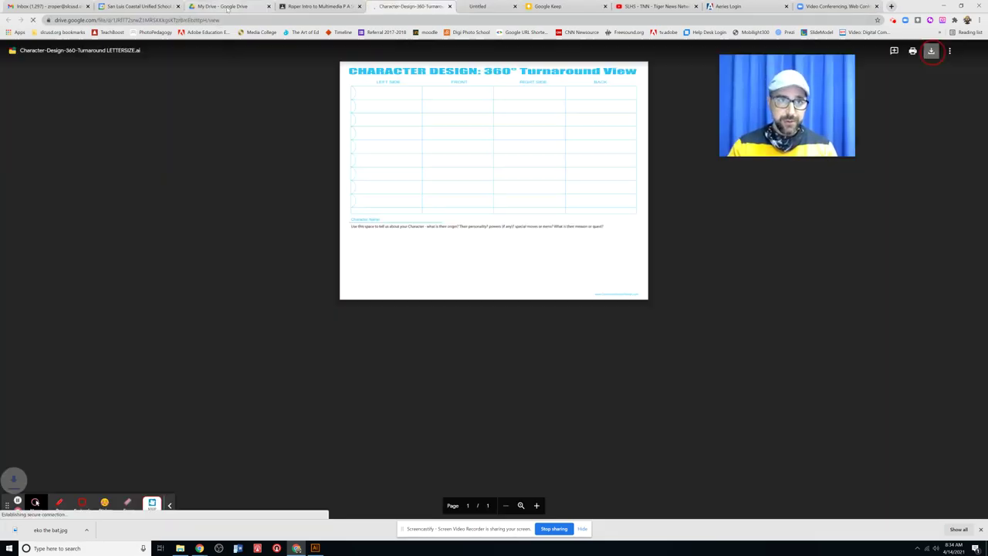
Check the bat sketch in Google Drive, open the downloaded turnaround template in Illustrator and get past the welcome screen
left_click(221, 8)
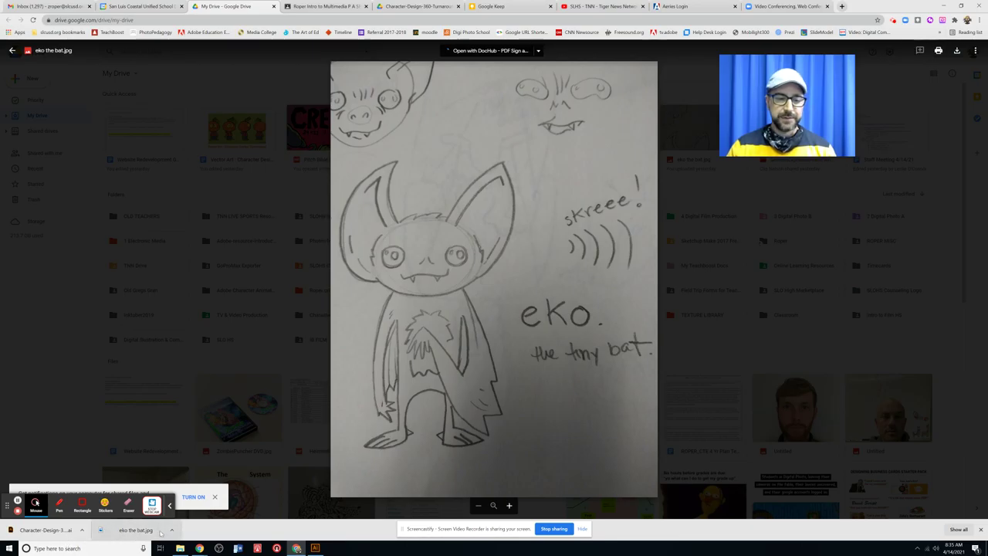
left_click(48, 530)
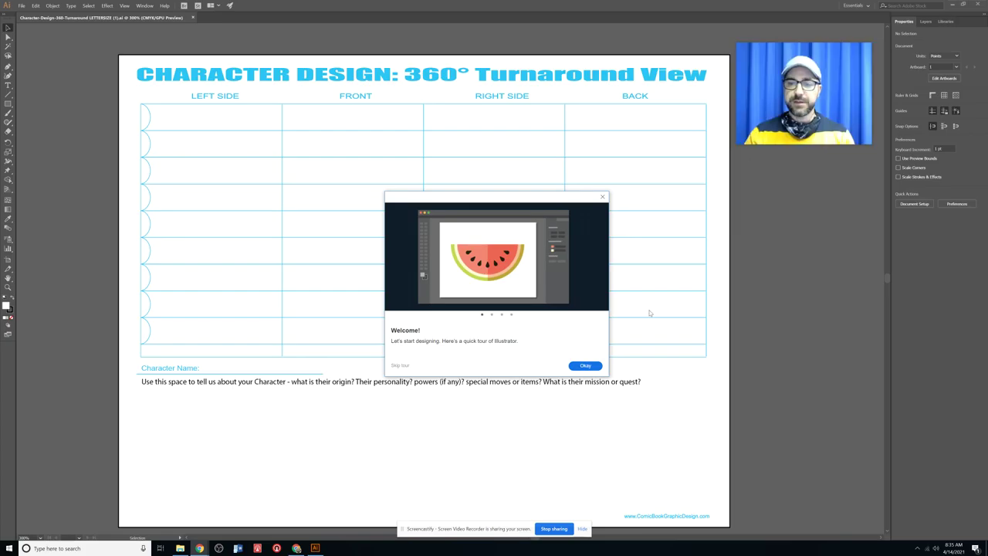
left_click(581, 364)
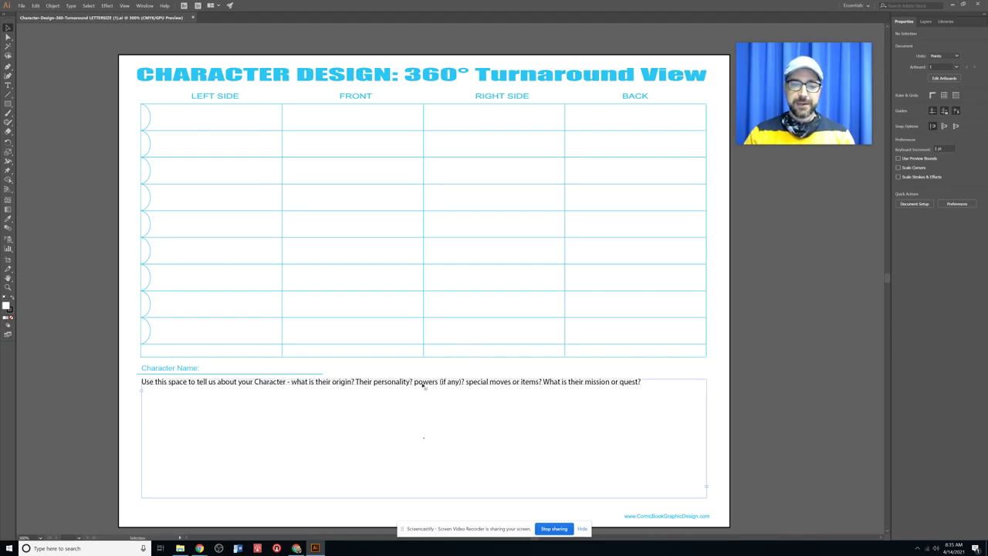
Enter the character description text box for editing, and show the document's layers with Layer 1 collapsed
double_click(423, 385)
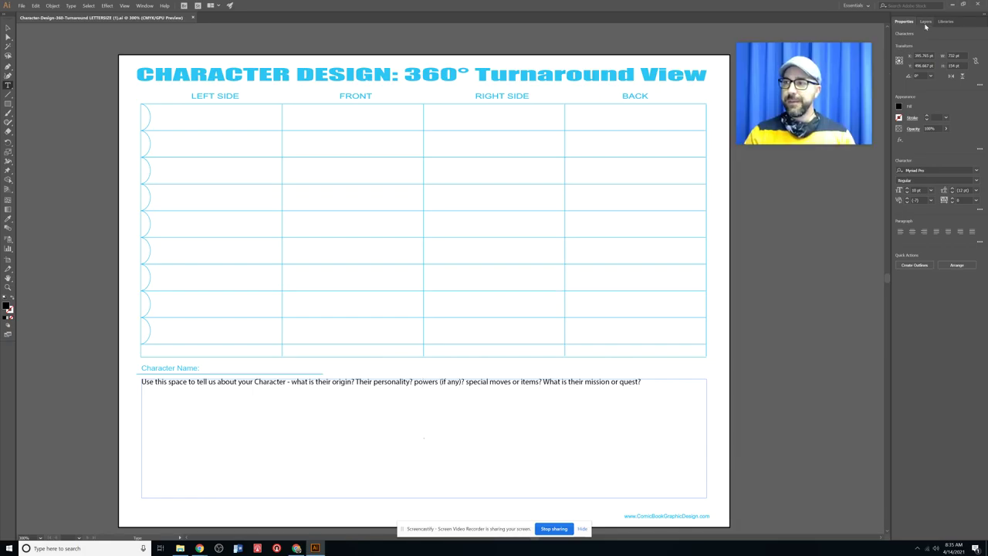
left_click(925, 22)
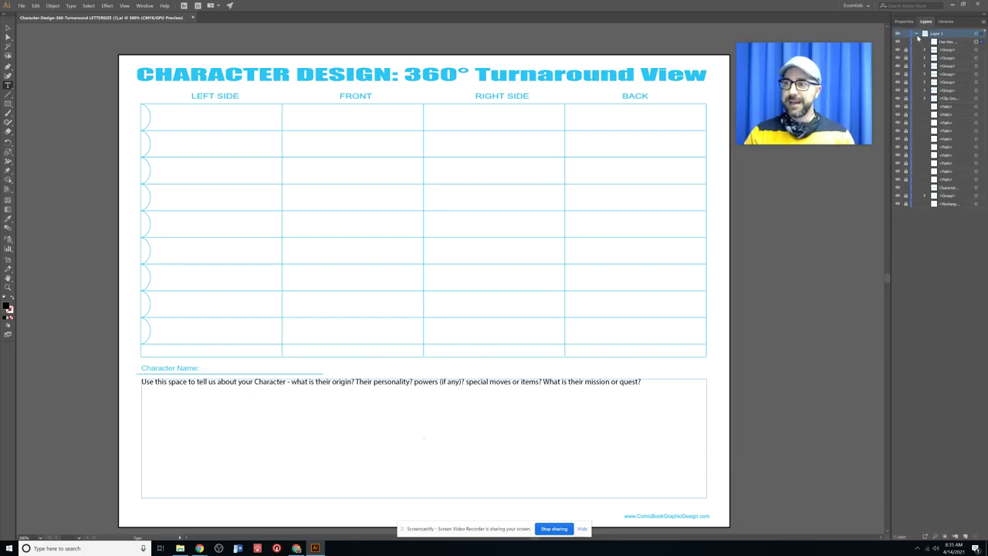
left_click(916, 34)
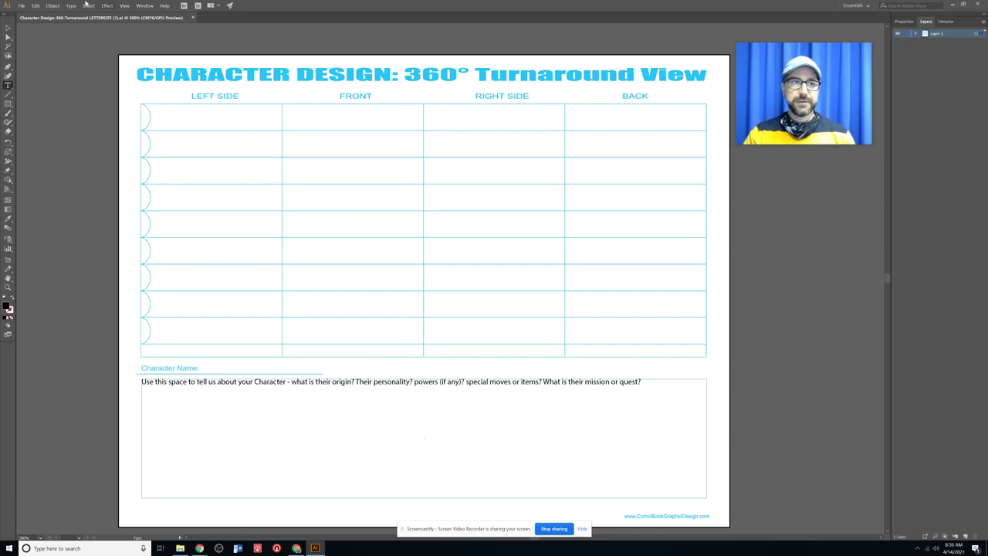
Place the "eko the bat" image from the Downloads folder as a linked file on the turnaround template
left_click(21, 5)
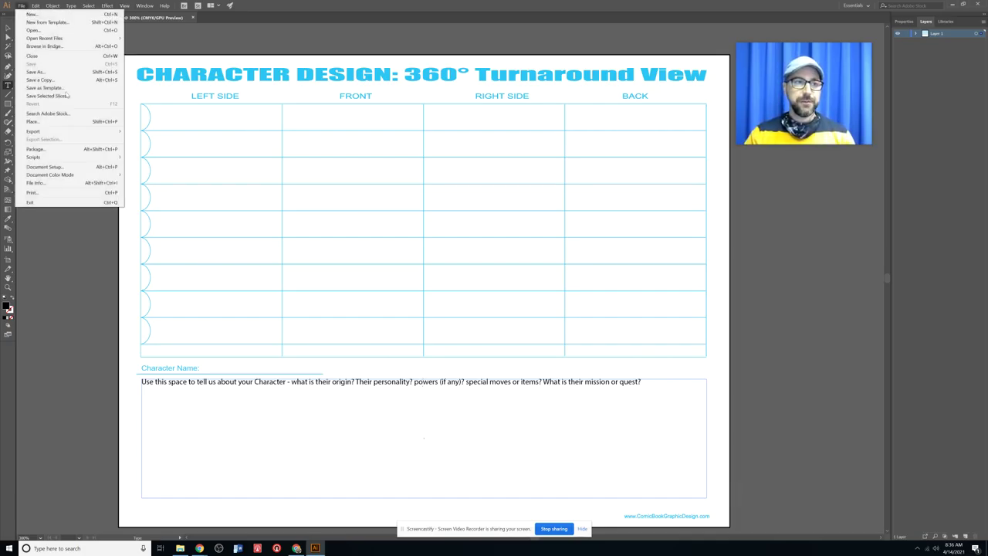
left_click(43, 124)
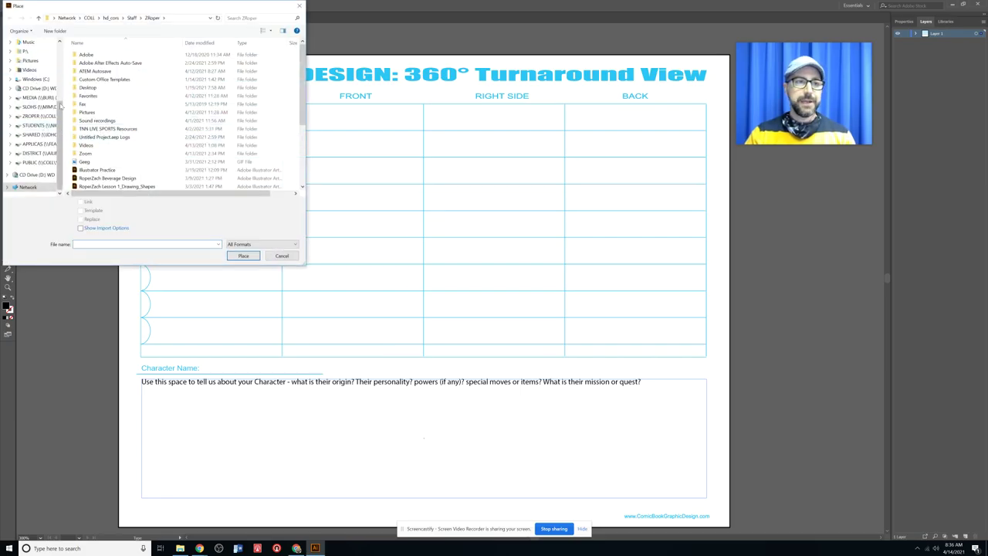
scroll(61, 105, "up", 5)
left_click(34, 67)
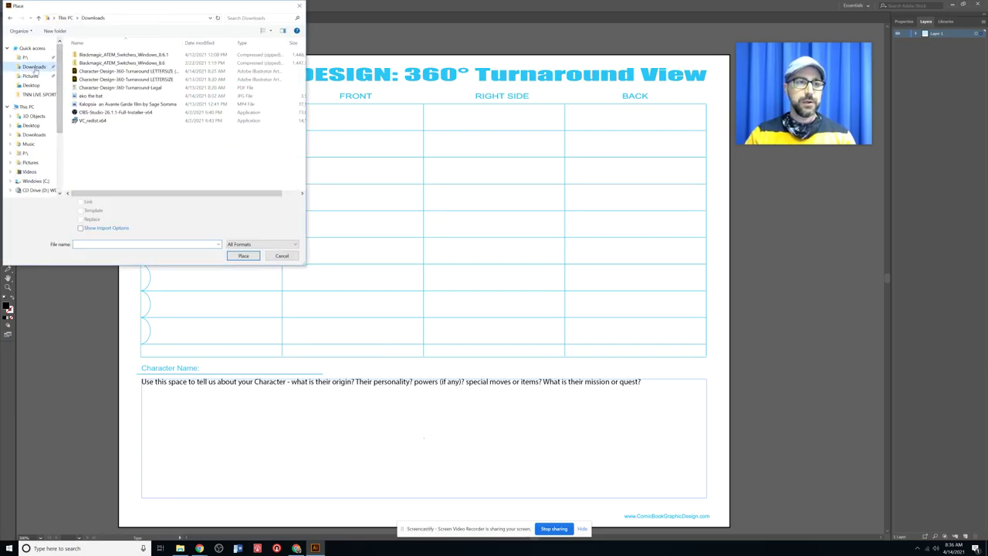
left_click(95, 97)
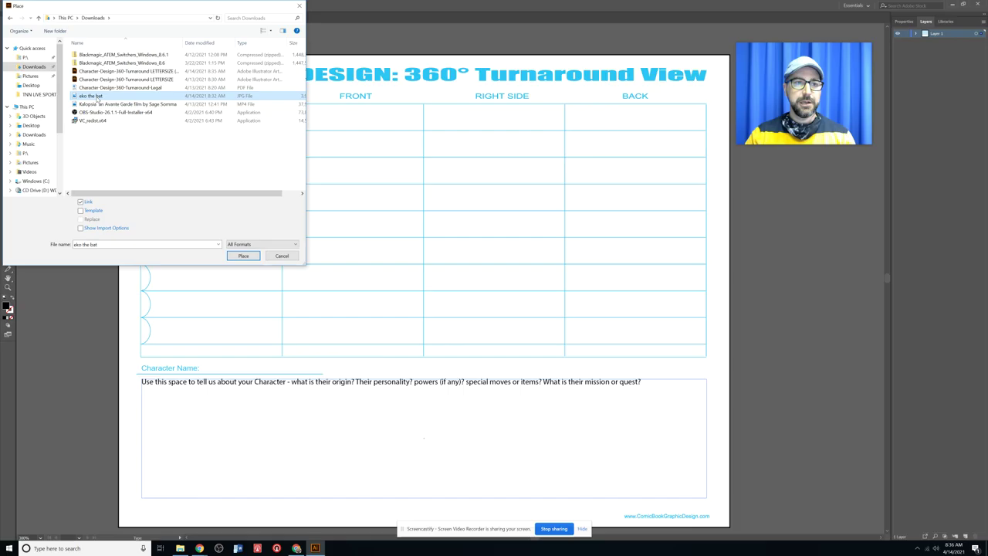
left_click(241, 256)
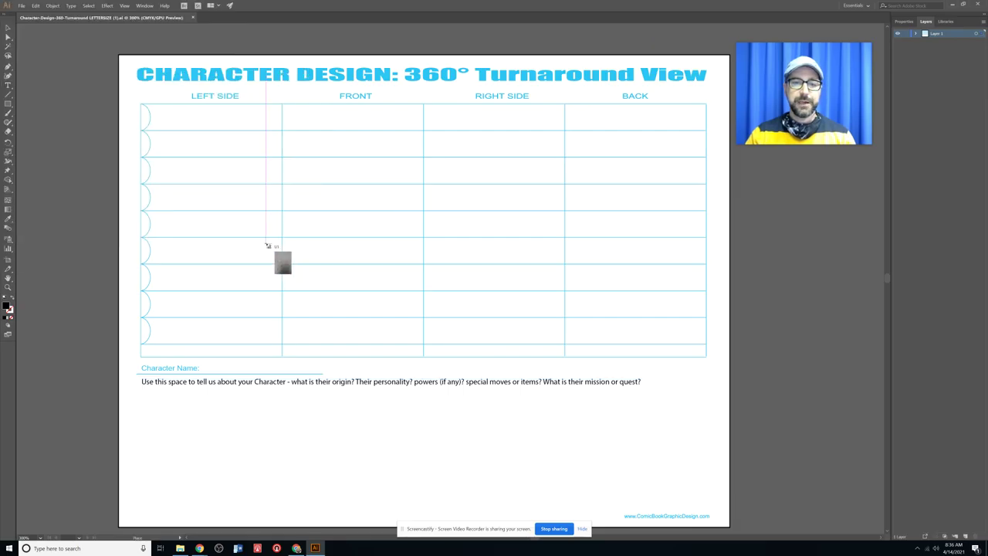
left_click(258, 89)
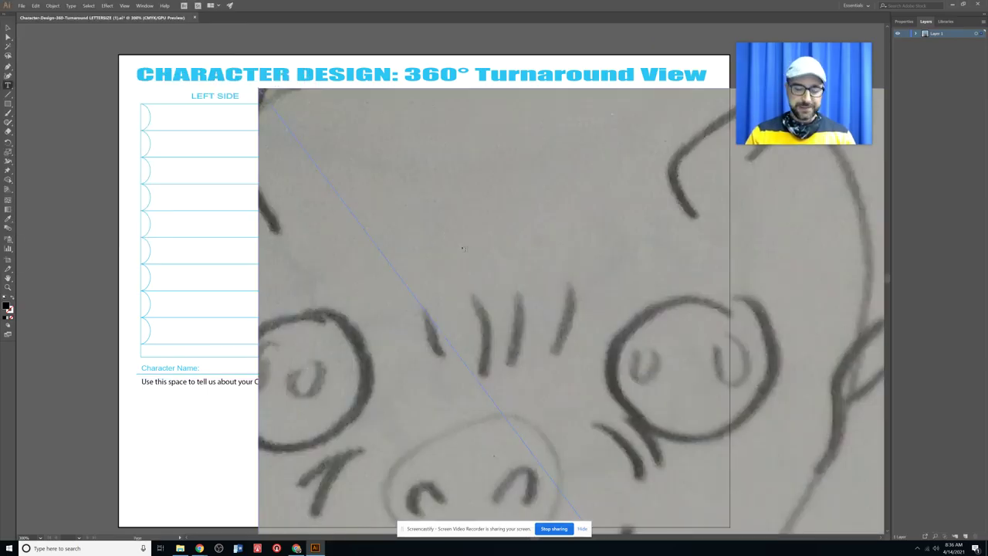
Undock the tools beside the artboard and scale the placed bat sketch down to about 286 pt wide
key("ctrl+minus")
key("ctrl+minus")
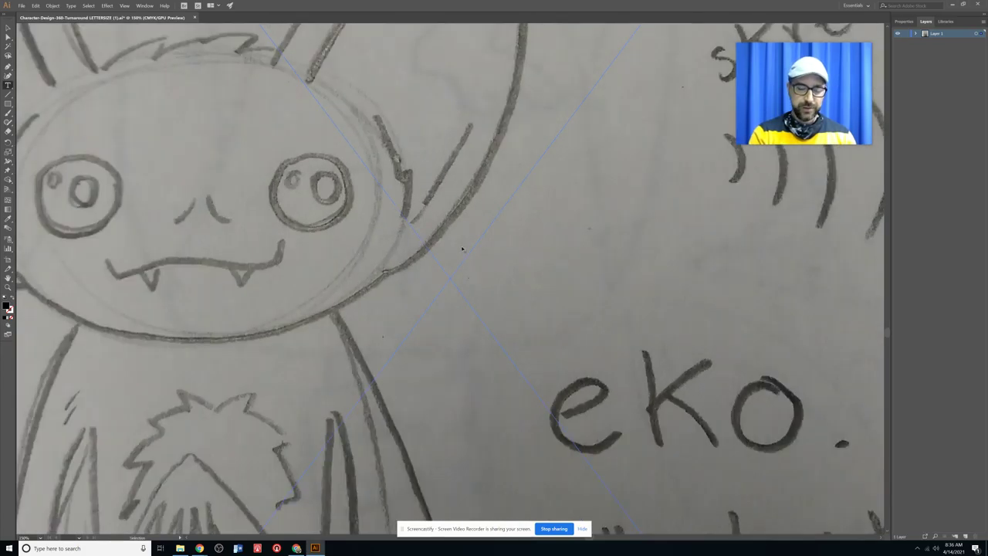
key("ctrl+minus")
key("ctrl+minus")
key("ctrl+minus")
key("ctrl+minus")
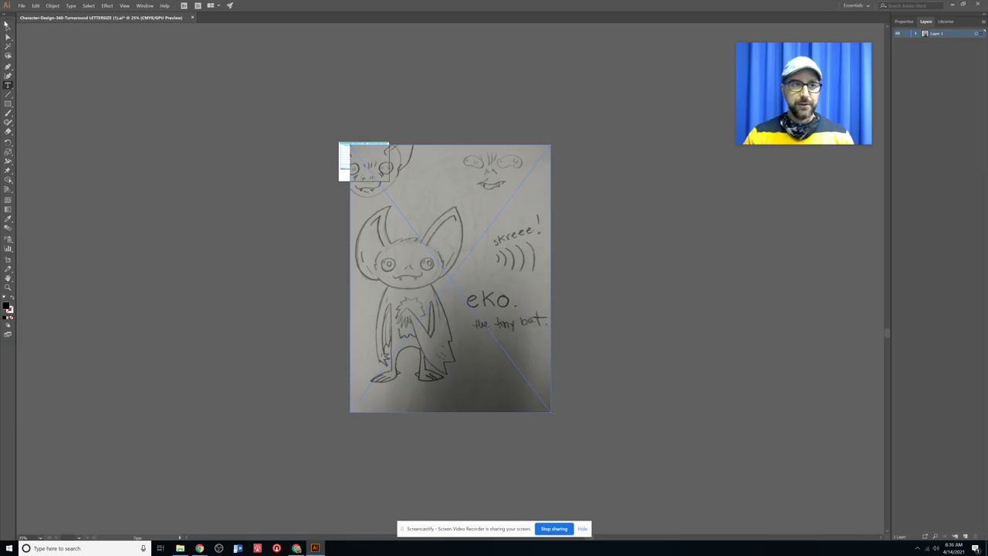
left_click_drag(7, 24, 719, 54)
left_click_drag(535, 412, 351, 198)
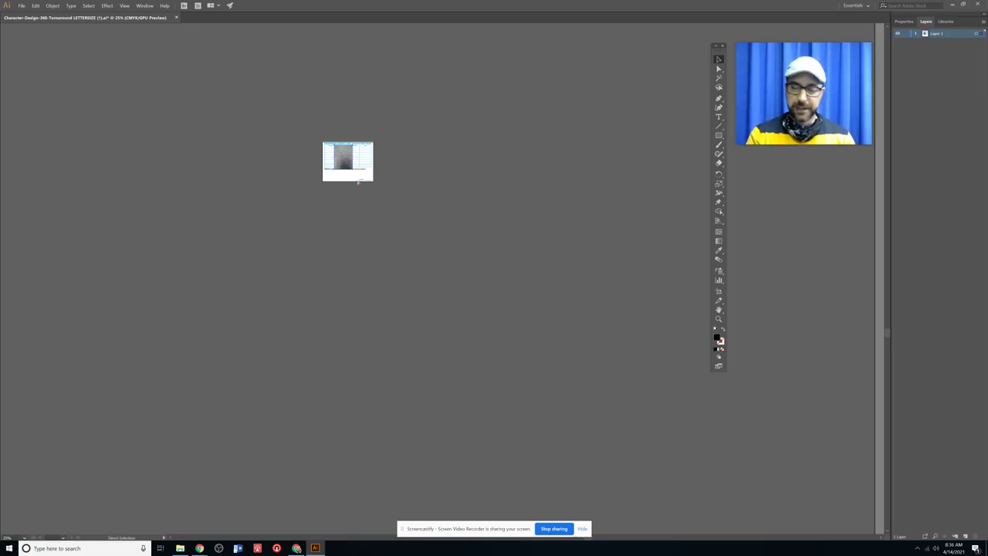
Move the bat sketch up so its lower edge meets the bottom of the grid, and deselect it
key("ctrl+plus")
key("ctrl+plus")
key("ctrl+plus")
key("ctrl+plus")
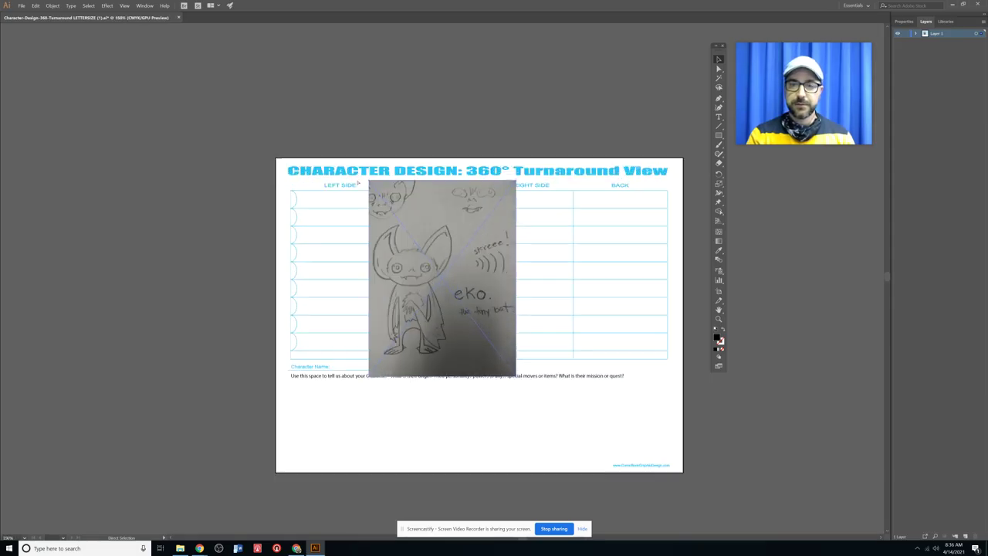
key("ctrl+plus")
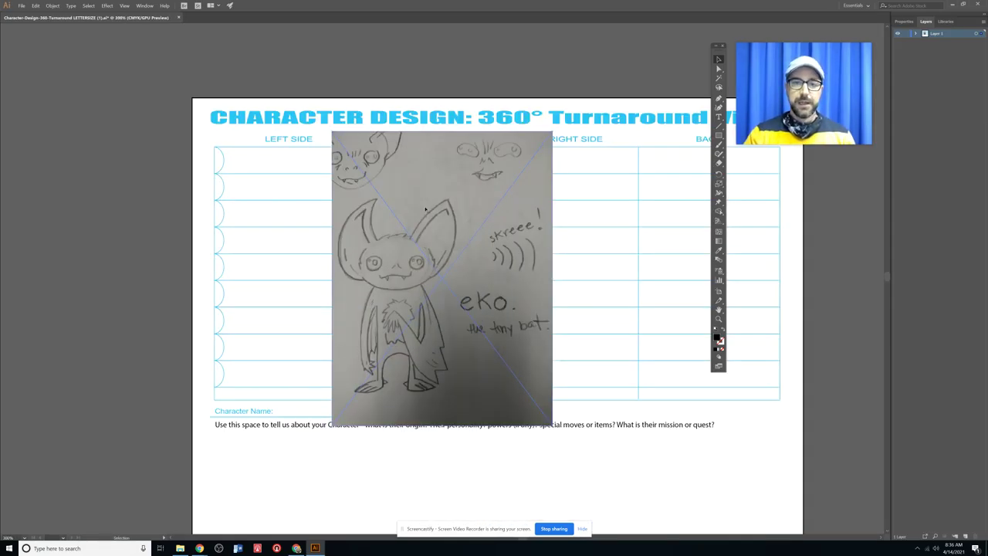
mouse_move(438, 221)
left_mouse_down()
mouse_move(481, 213)
mouse_move(495, 226)
mouse_move(480, 240)
left_mouse_up()
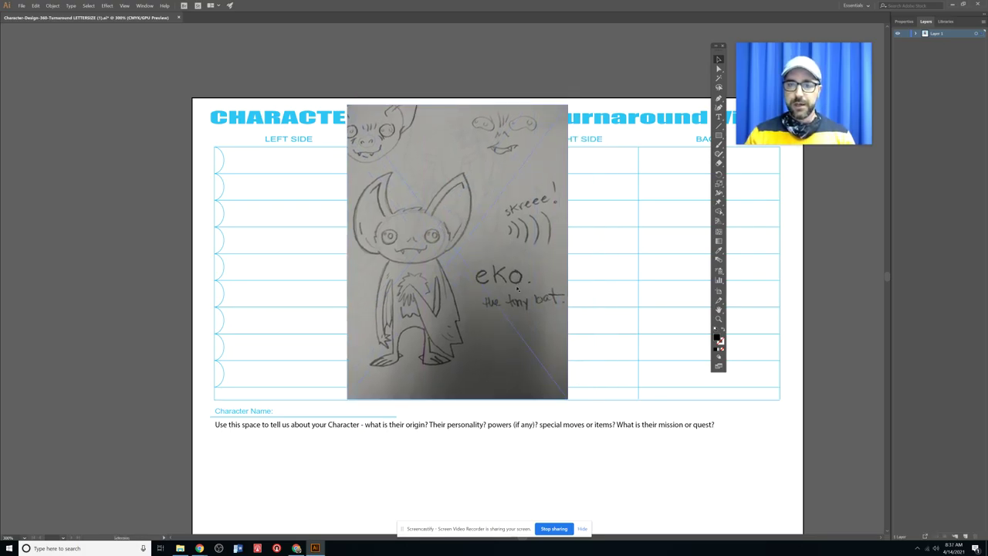
key("ctrl+shift+a")
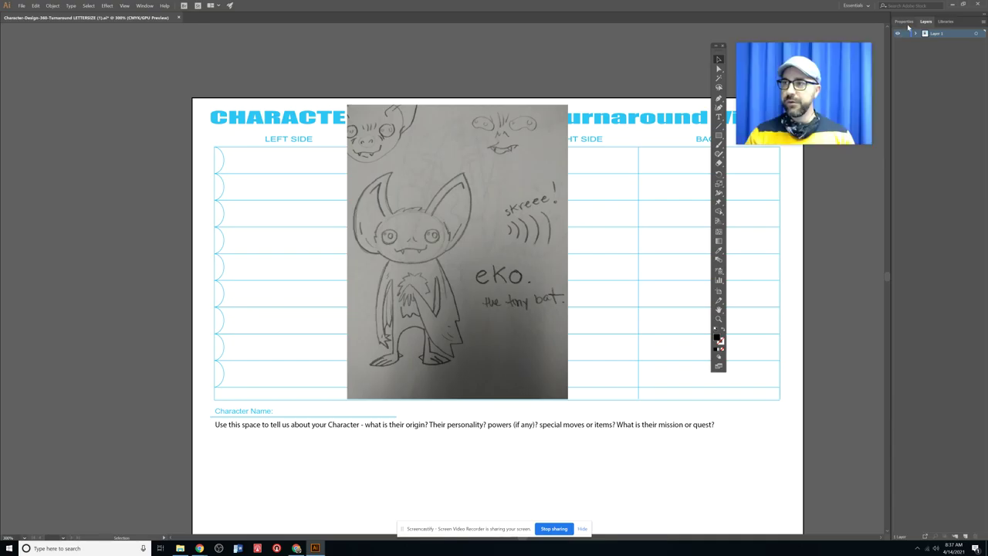
Lower the opacity of the bat sketch to 60% so the template grid shows through, and deselect it
left_click(907, 23)
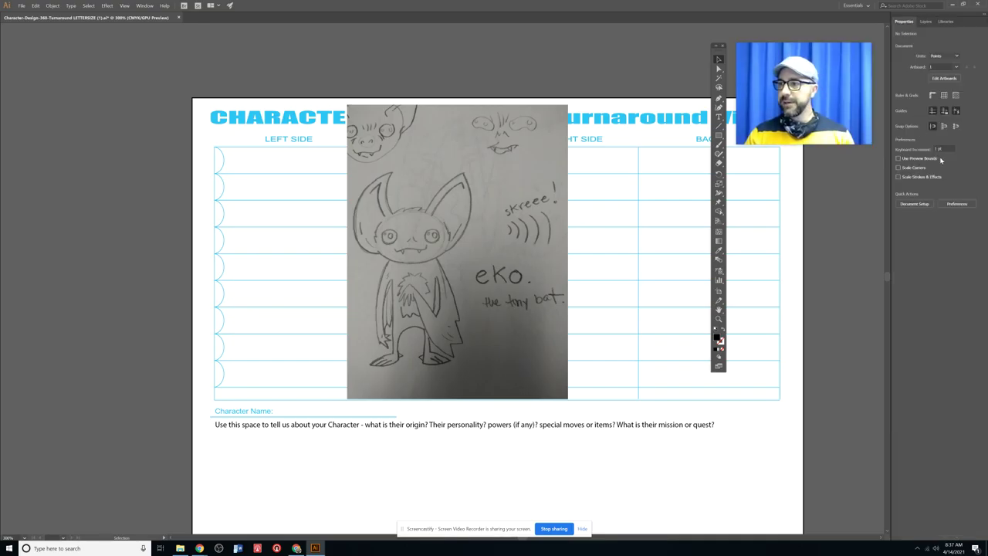
left_click(531, 177)
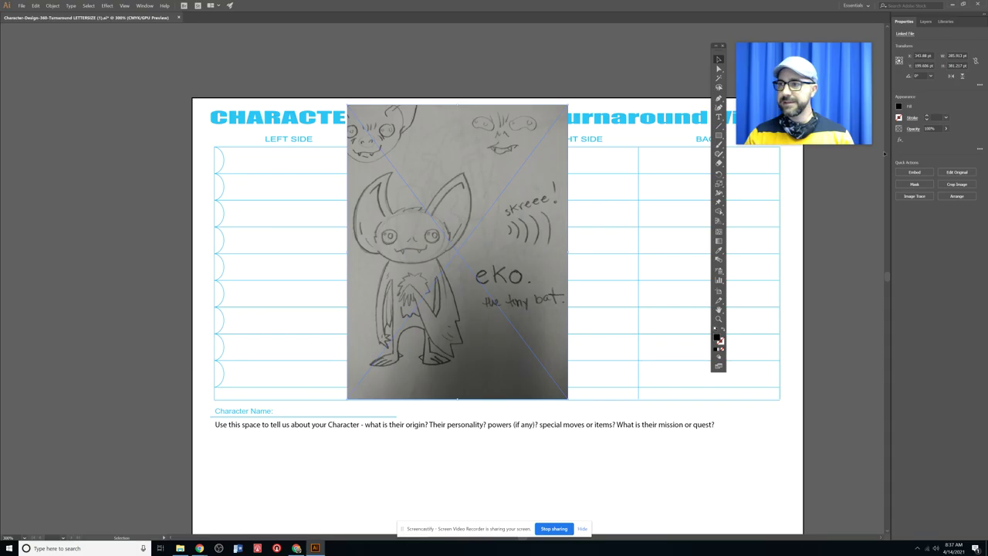
left_click(946, 129)
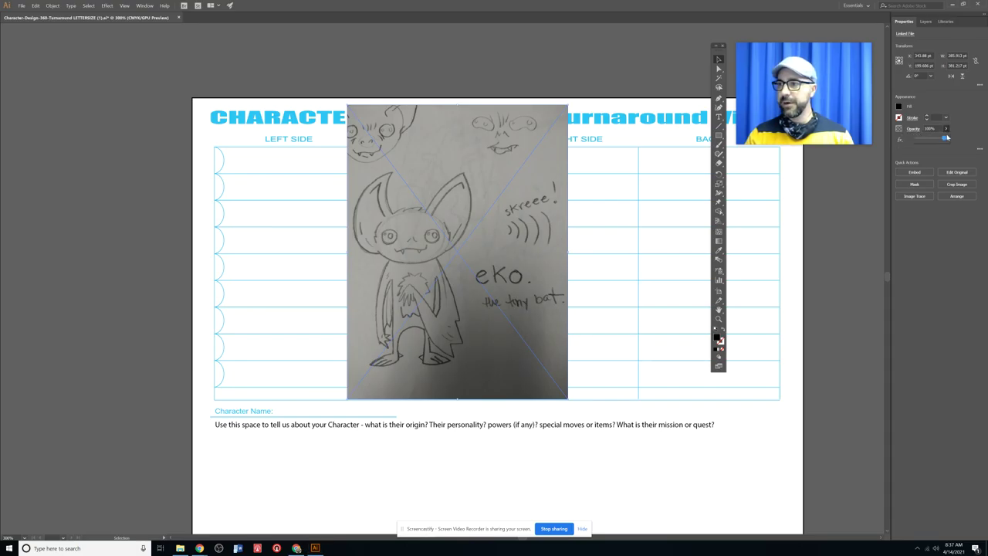
left_click_drag(944, 139, 937, 140)
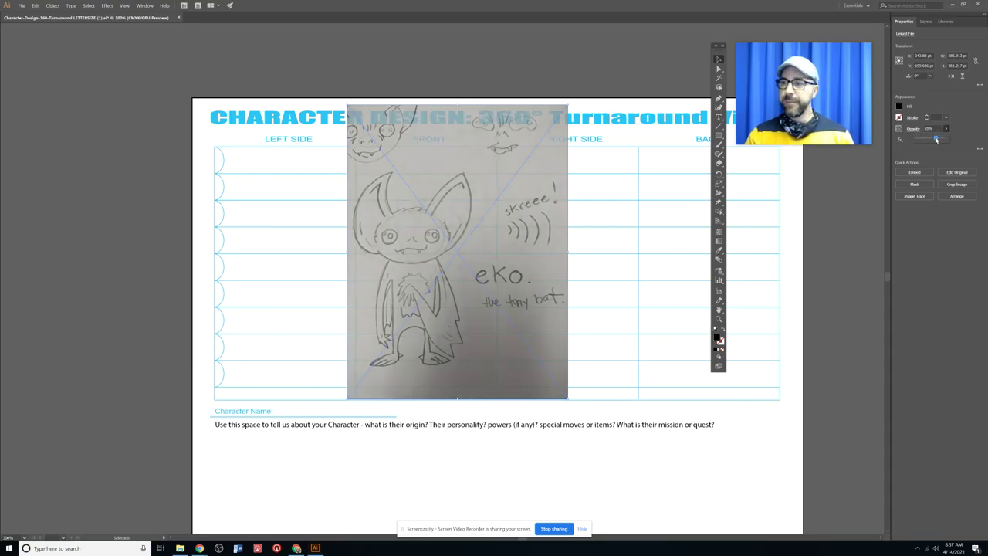
left_click_drag(935, 140, 933, 140)
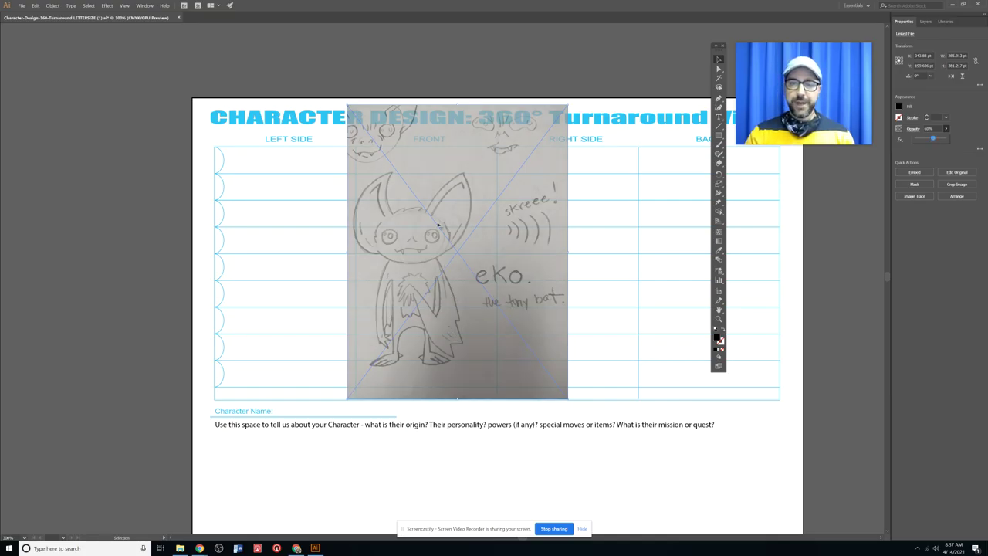
left_click(470, 302)
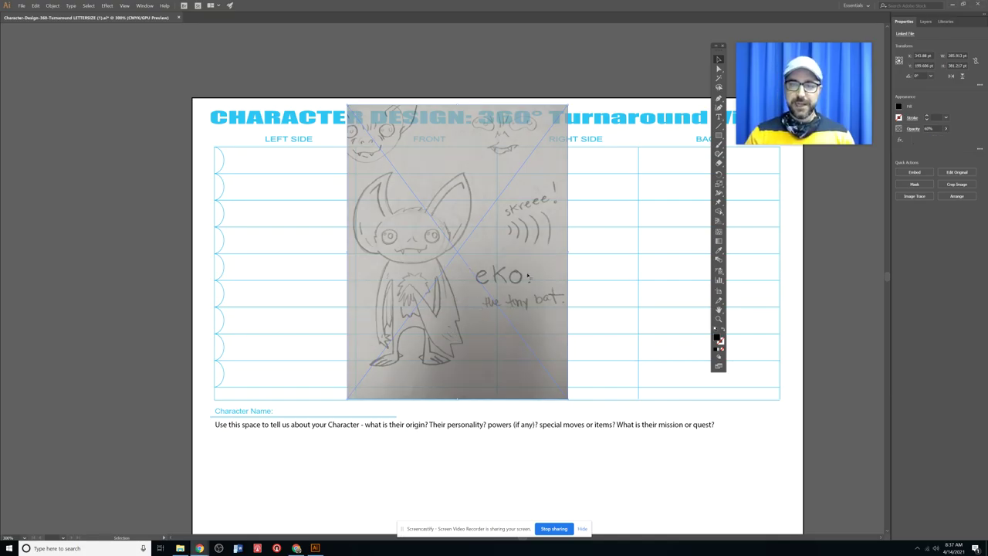
left_click(572, 55)
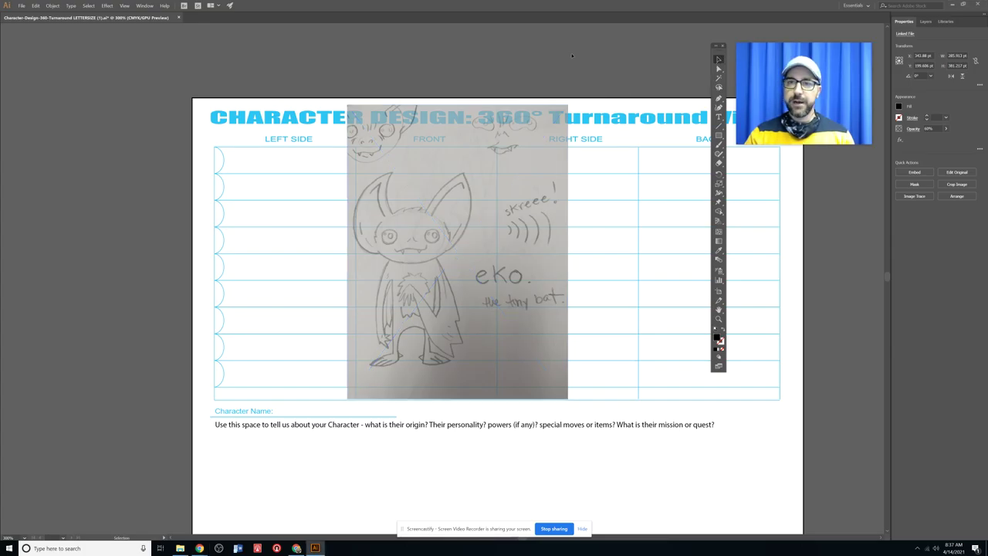
Position the bat drawing within the FRONT column with its feet near the lowest grid line, and enlarge the sketch to about 296 pt wide
mouse_move(465, 279)
left_mouse_down()
mouse_move(478, 284)
mouse_move(451, 307)
left_mouse_up()
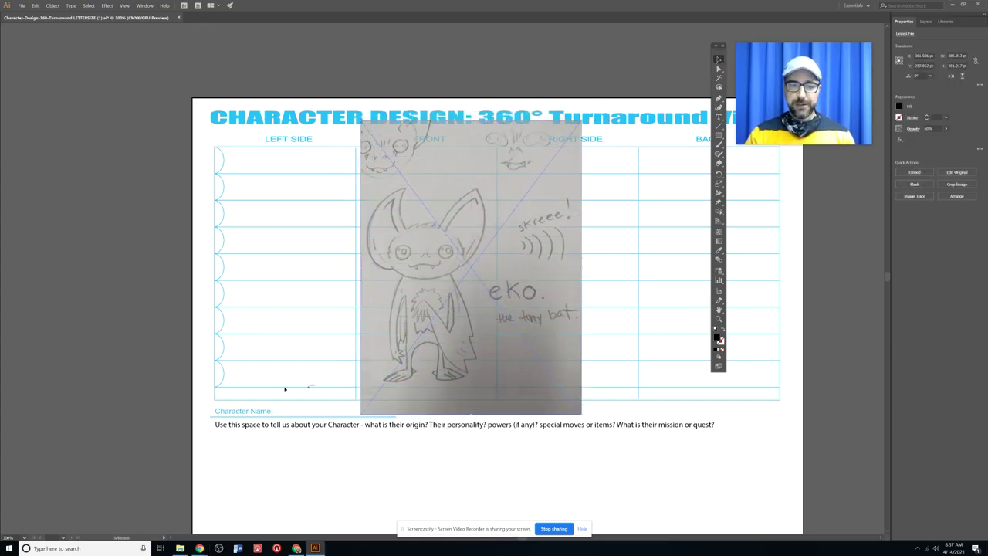
left_click_drag(458, 368, 457, 374)
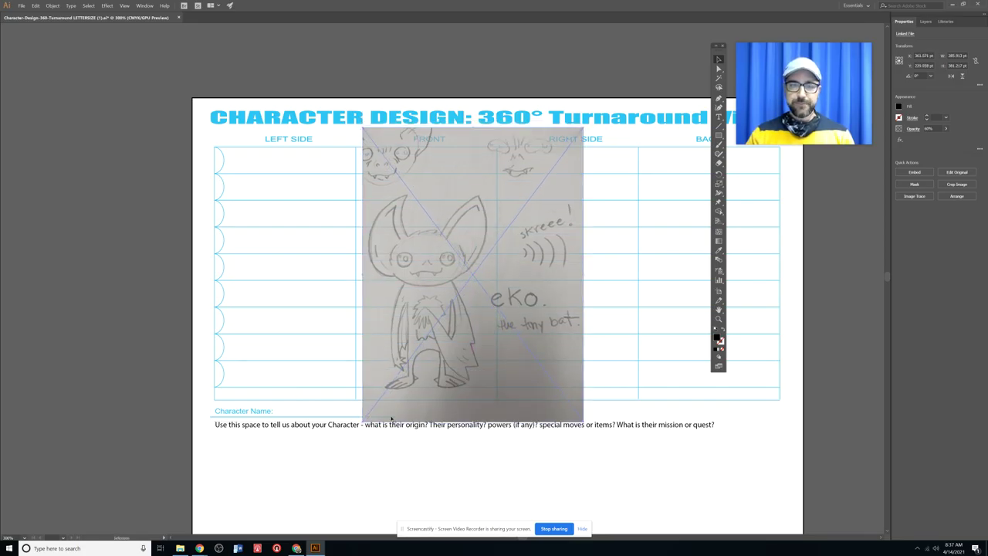
left_click(558, 465)
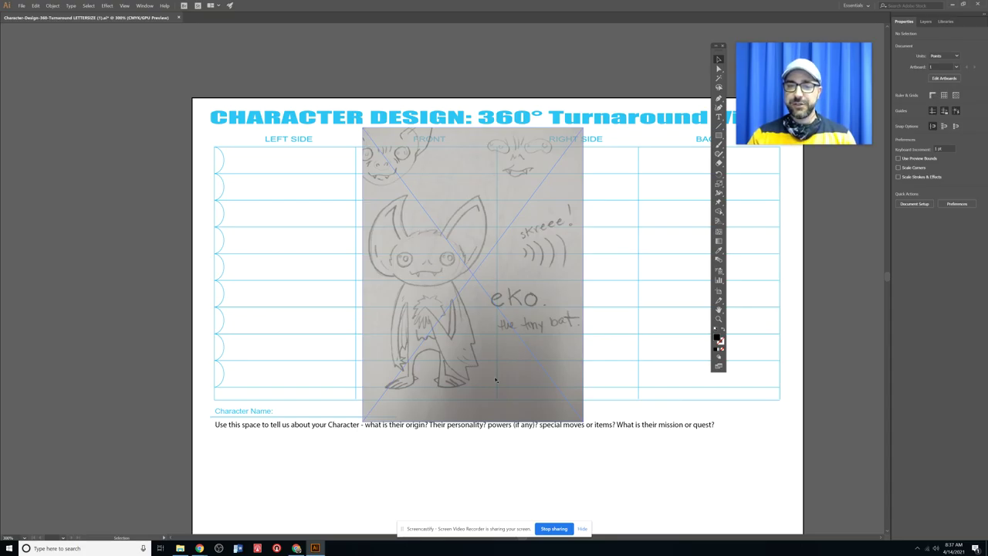
left_click(580, 129)
left_click_drag(583, 128, 590, 116)
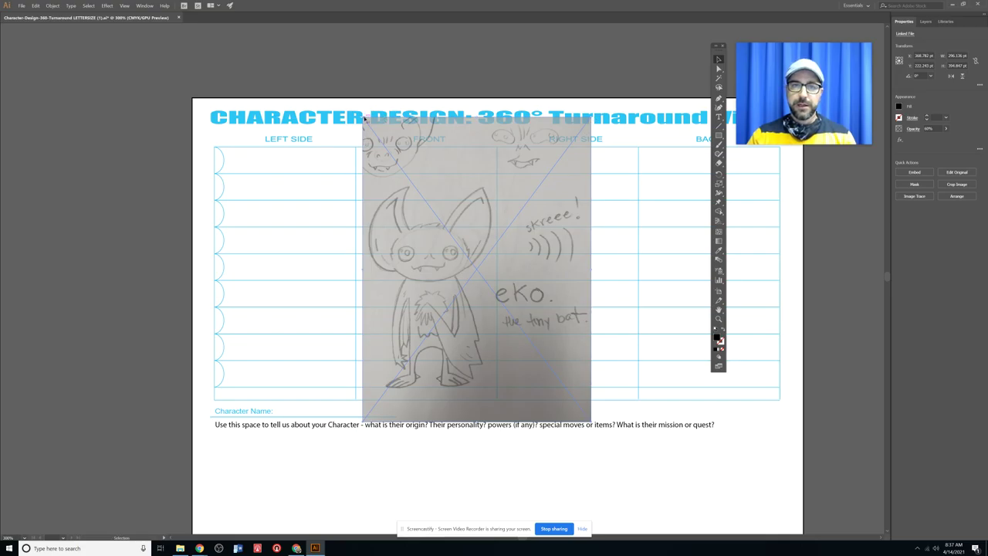
Enlarge the bat sketch to about 306 pt wide and nudge it so the drawing sits within the FRONT column
left_click_drag(363, 117, 355, 108)
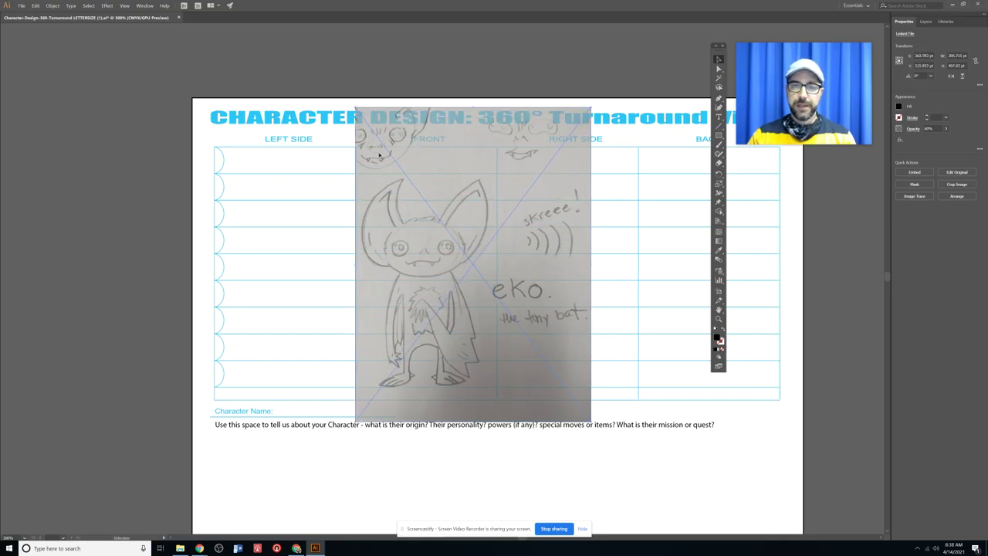
key("Left")
key("Left")
key("Left")
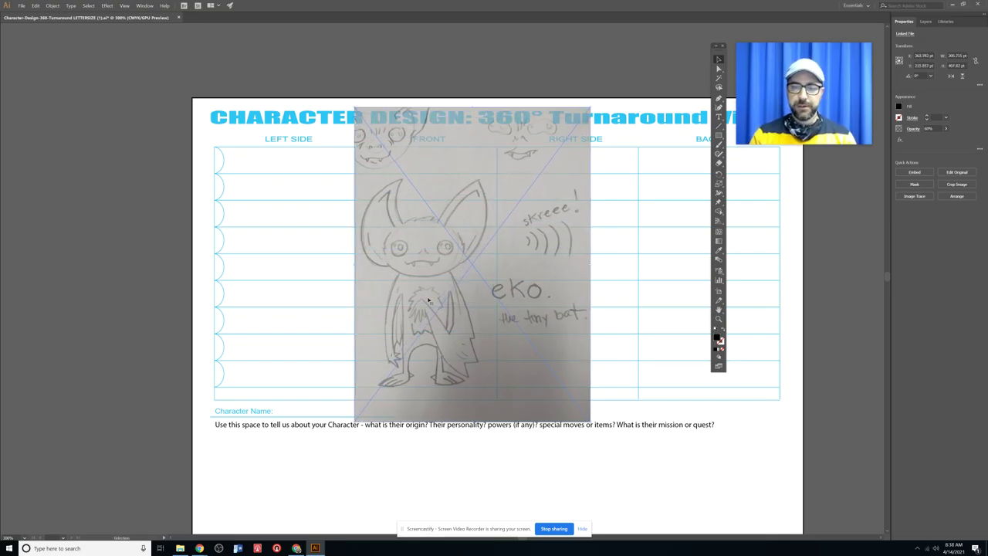
key("Right")
key("Right")
key("Right")
key("Right")
key("Down")
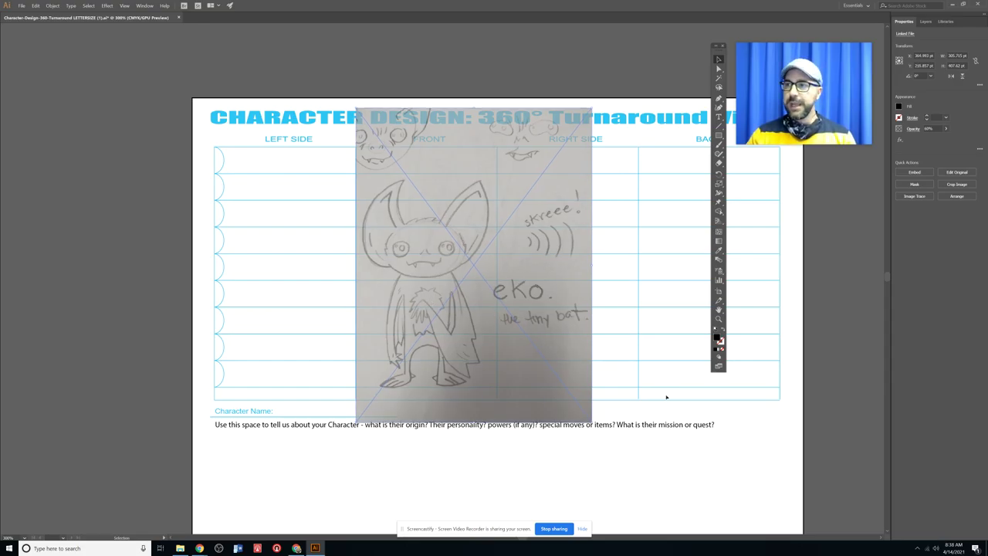
Lock the linked bat sketch within Layer 1 and collapse that layer's contents
left_click(928, 22)
left_click(915, 35)
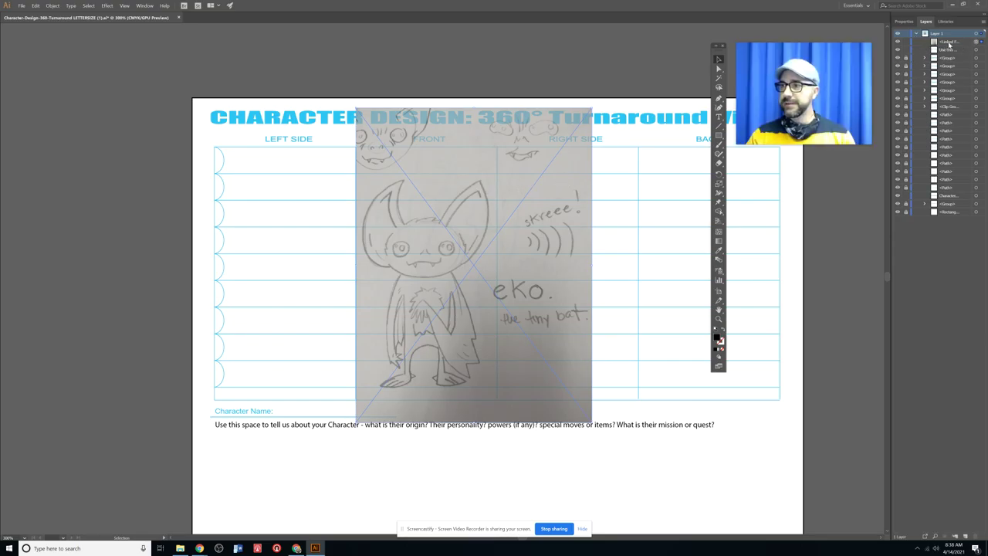
left_click(946, 42)
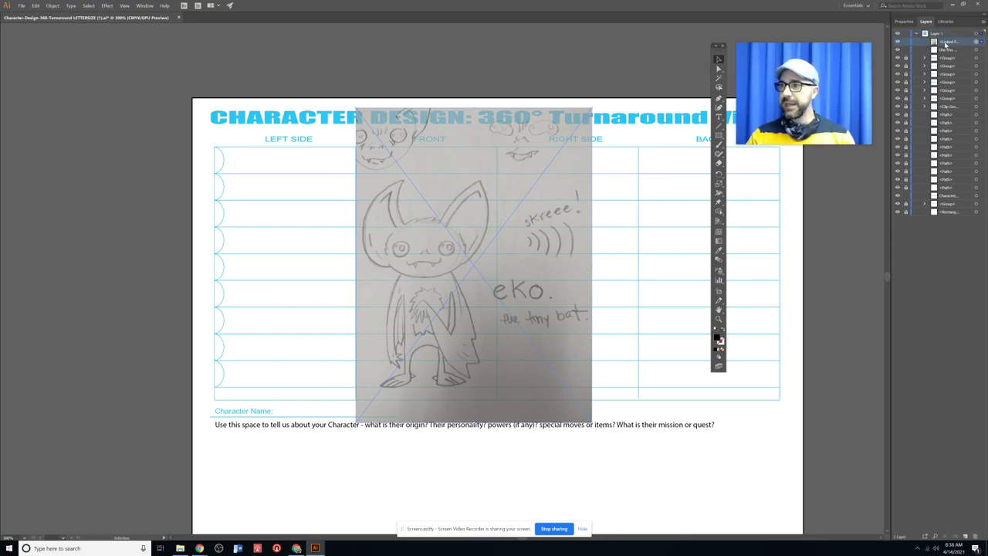
left_click(906, 43)
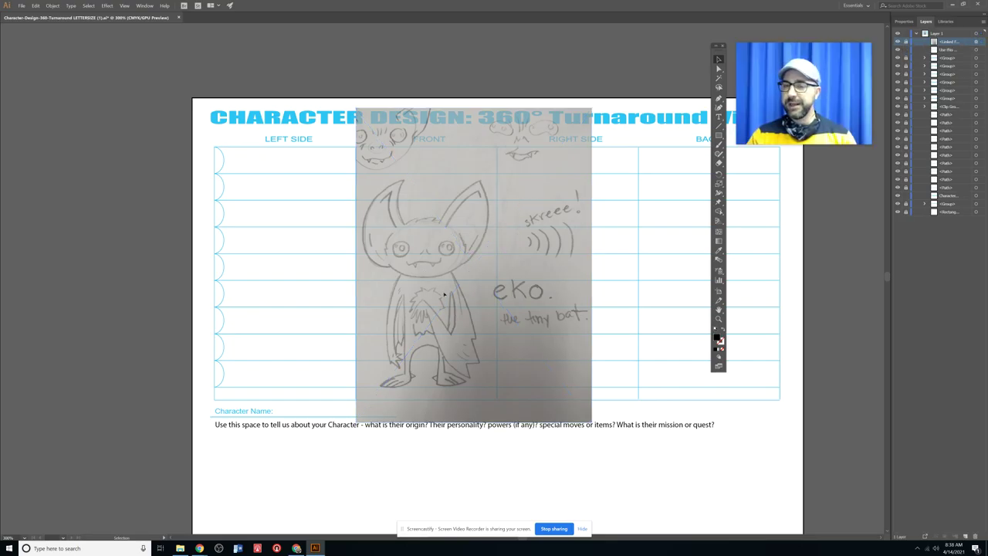
left_click(917, 34)
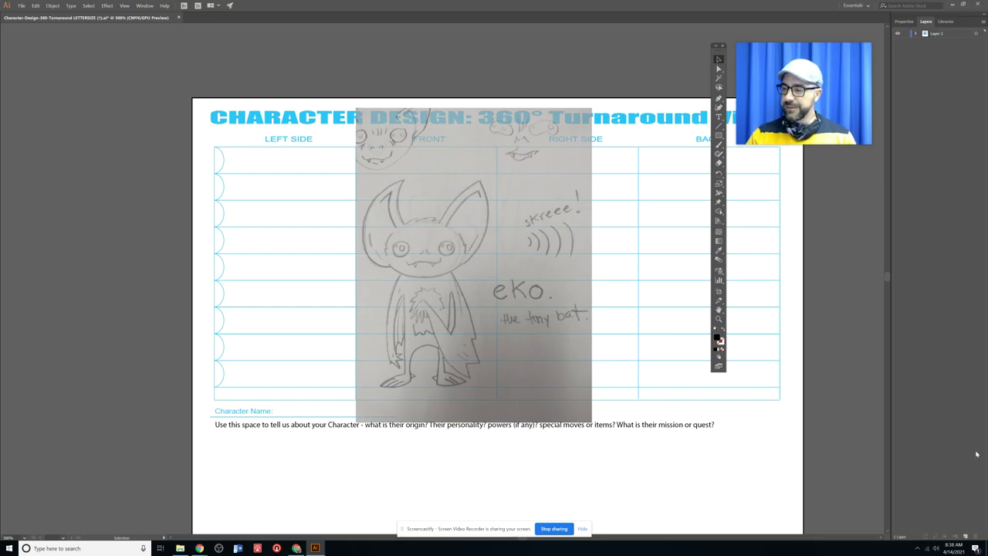
Create a new layer above Layer 1 and name it "Front View"
left_click(965, 535)
double_click(933, 35)
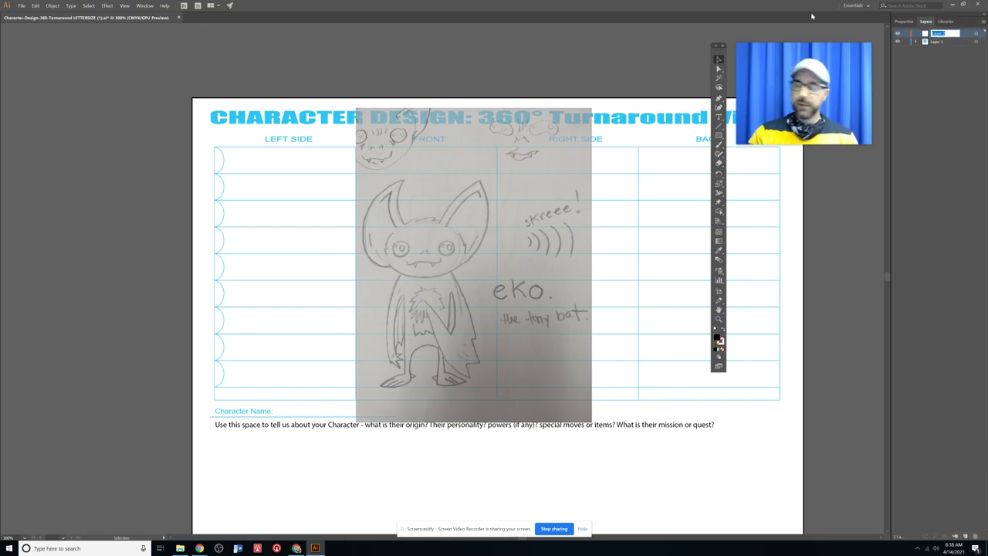
type("Picnt View")
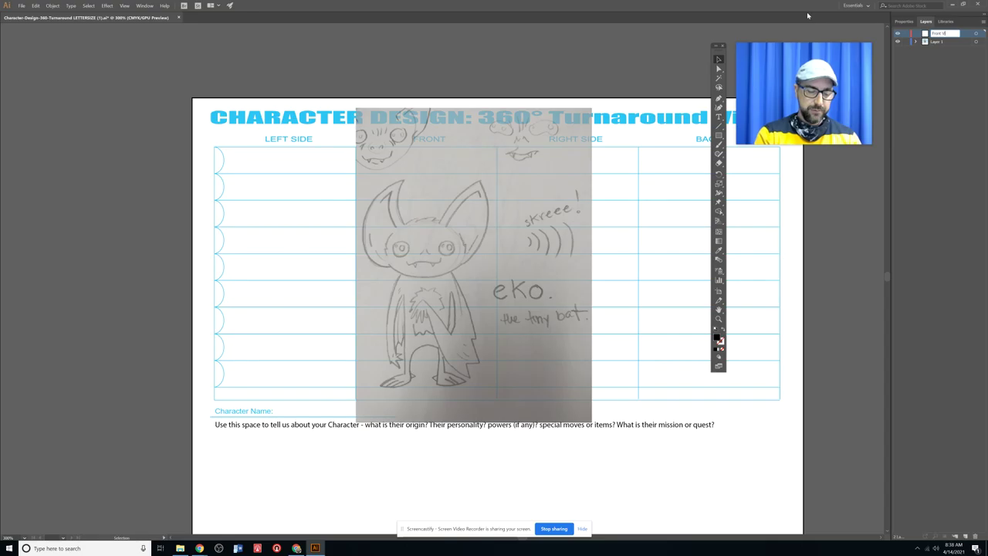
key("Return")
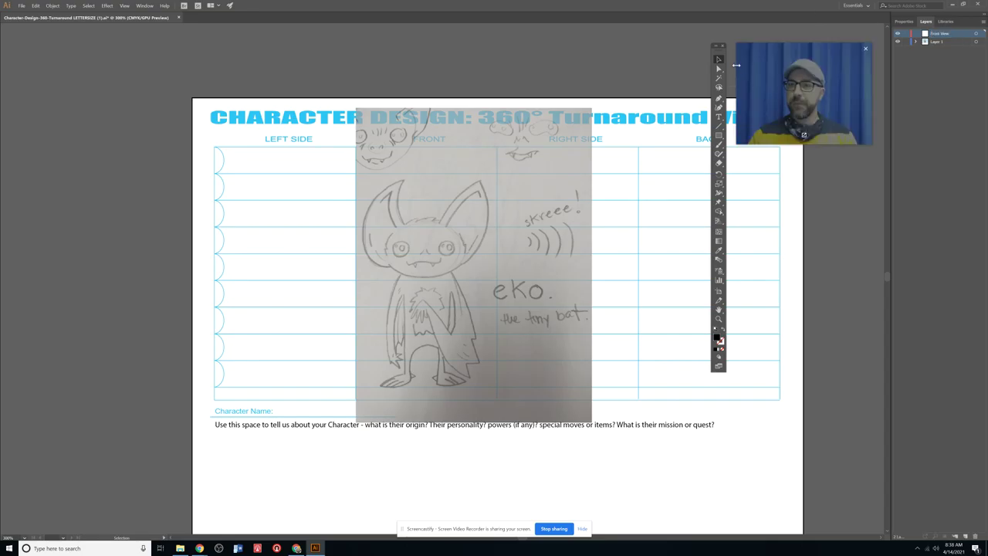
Trace the bat's right-hand ear and lower head edge with the Pen tool, using no fill and a black stroke
left_click_drag(721, 51, 648, 66)
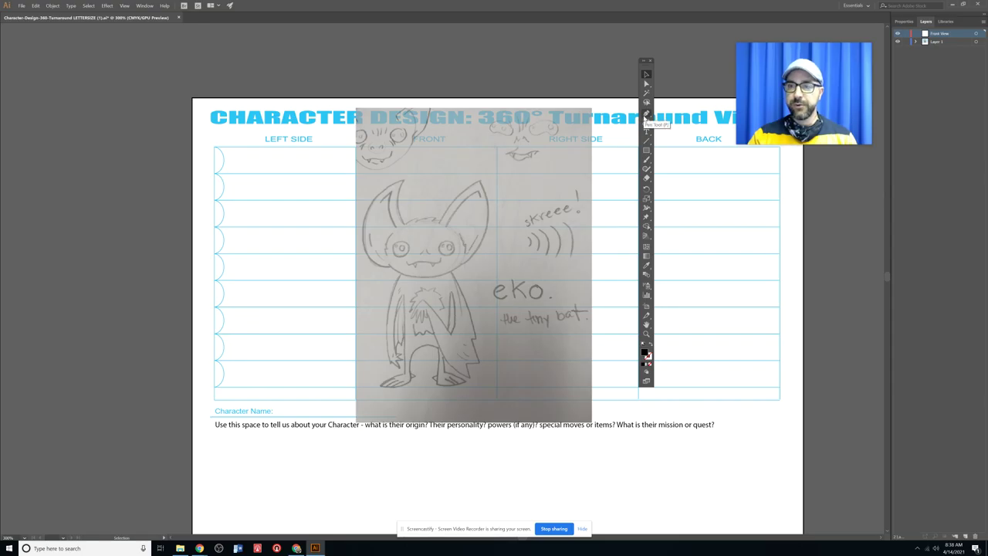
left_click(647, 114)
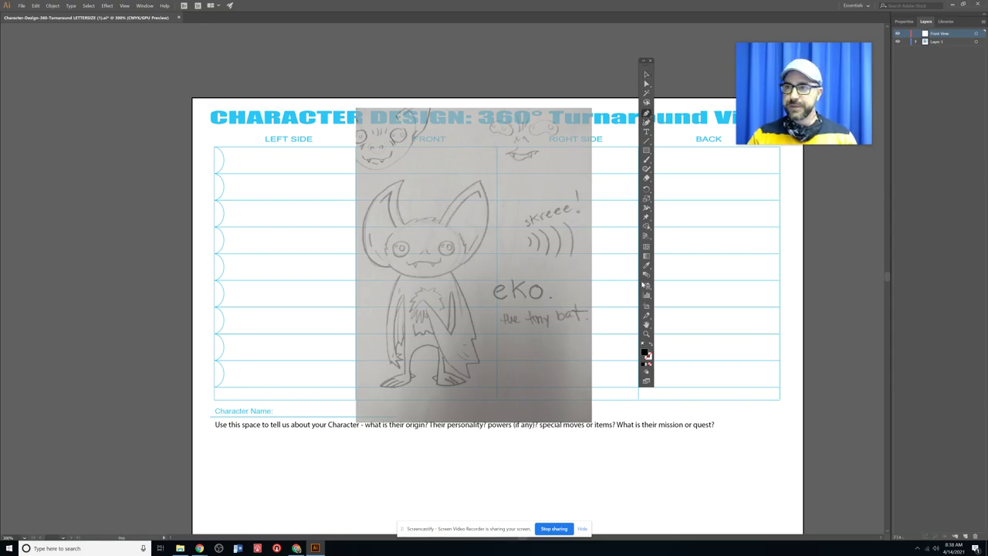
left_click(650, 345)
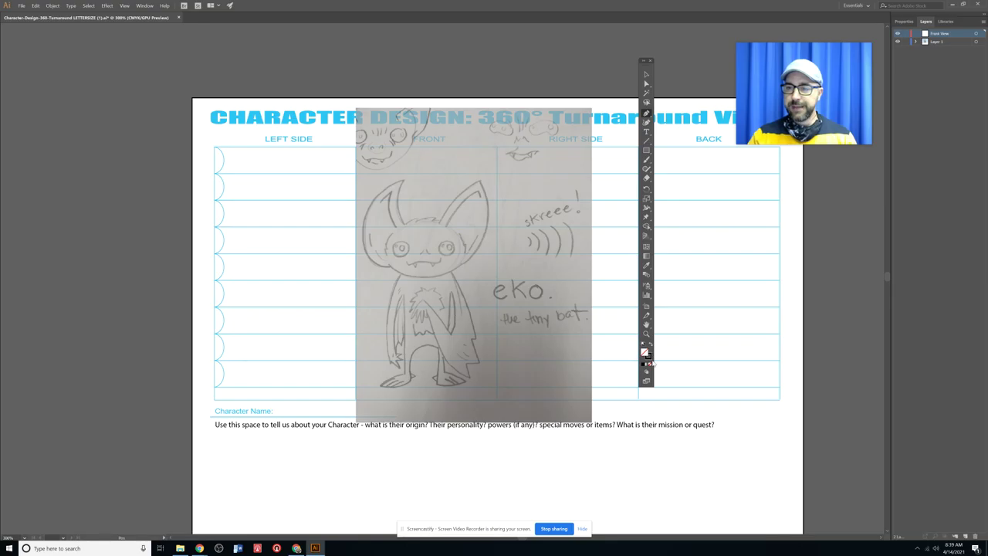
left_click(440, 223)
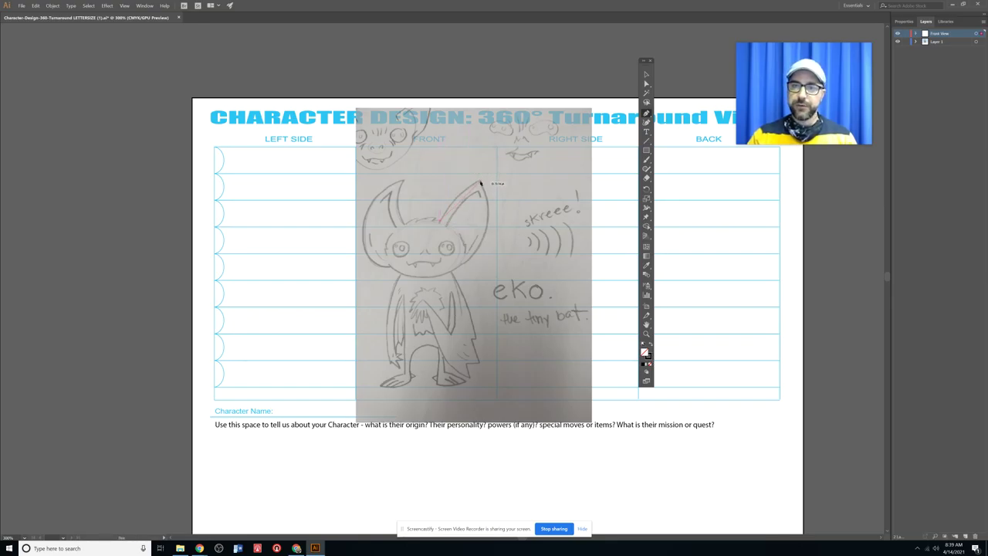
left_click_drag(498, 187, 507, 174)
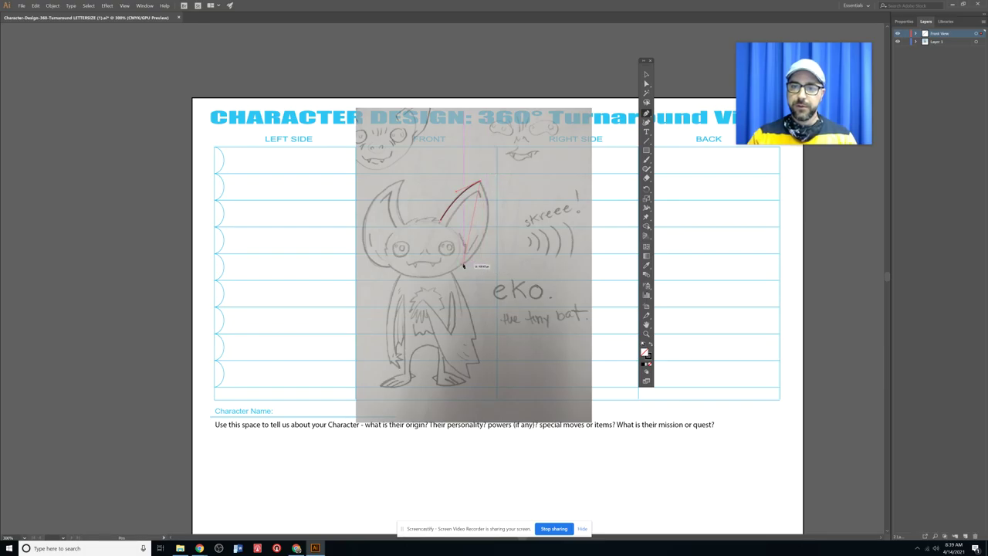
left_click_drag(464, 267, 415, 297)
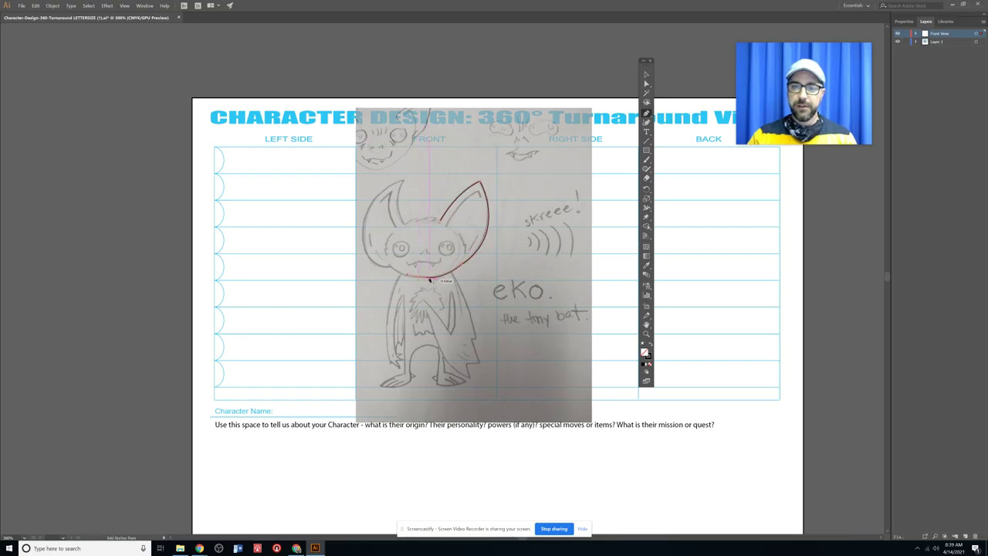
left_click_drag(426, 278, 389, 261)
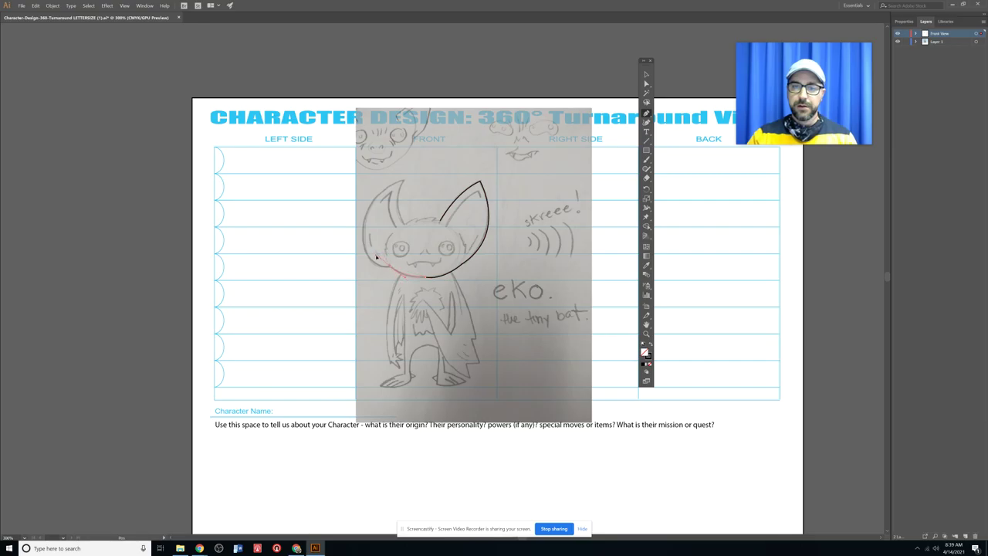
left_click(378, 255)
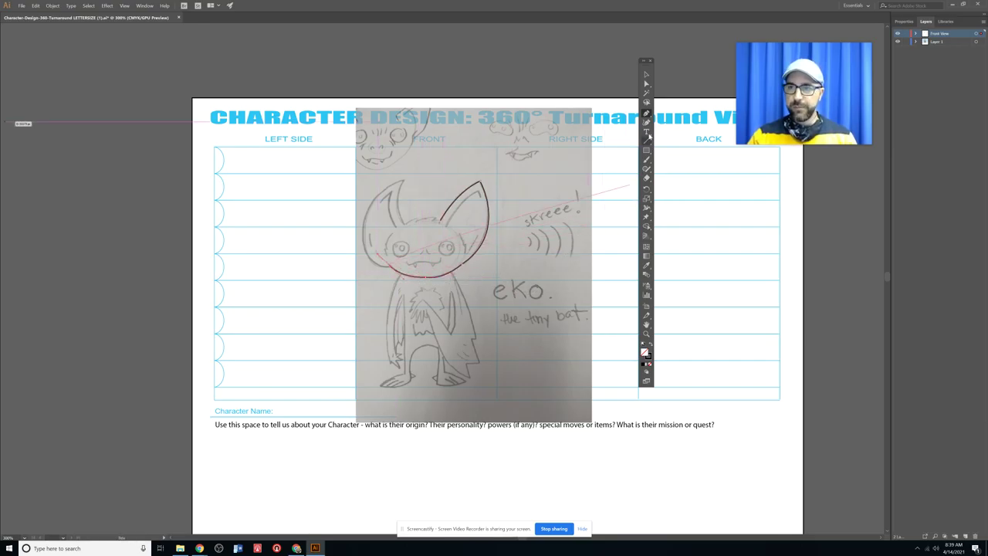
Refine the chin curve of the head path with Direct Selection by levelling the handles of its lowest anchor point
left_click(645, 84)
key("ctrl+equal")
key("ctrl+equal")
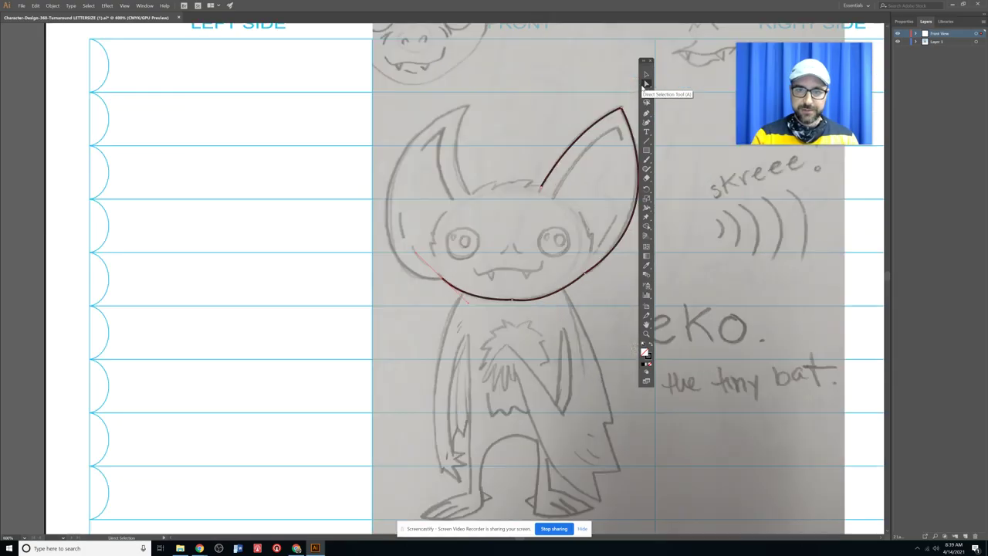
left_click_drag(508, 302, 411, 277)
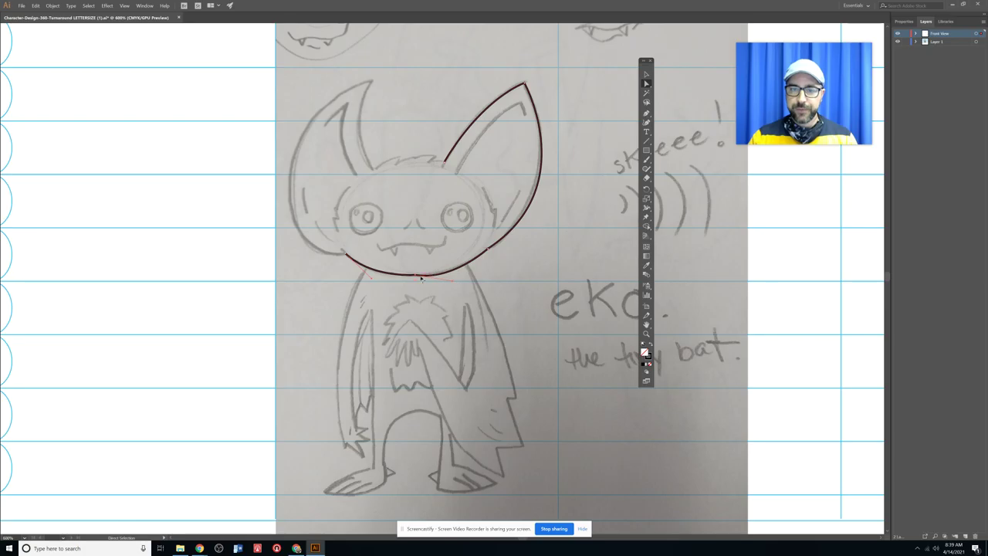
left_click_drag(452, 282, 456, 275)
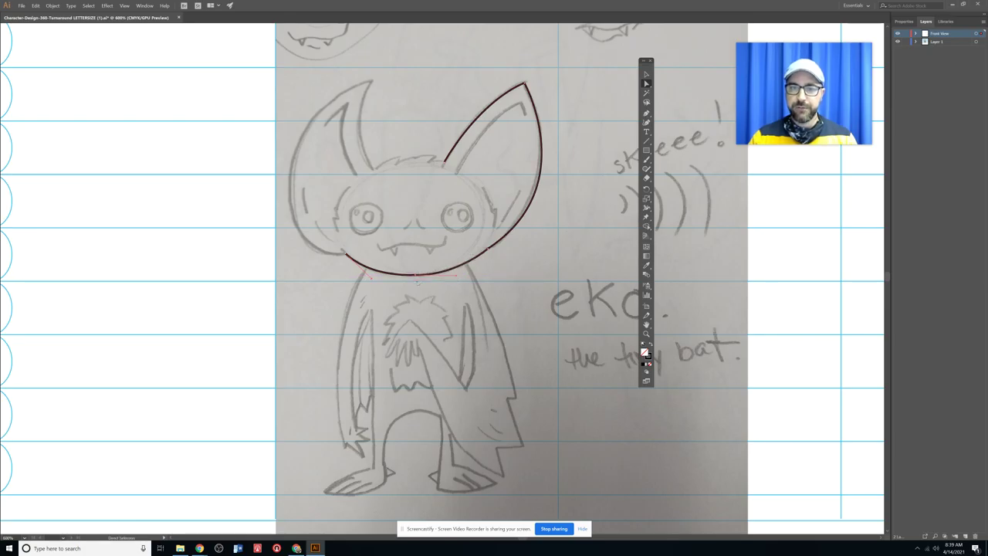
left_click(417, 286)
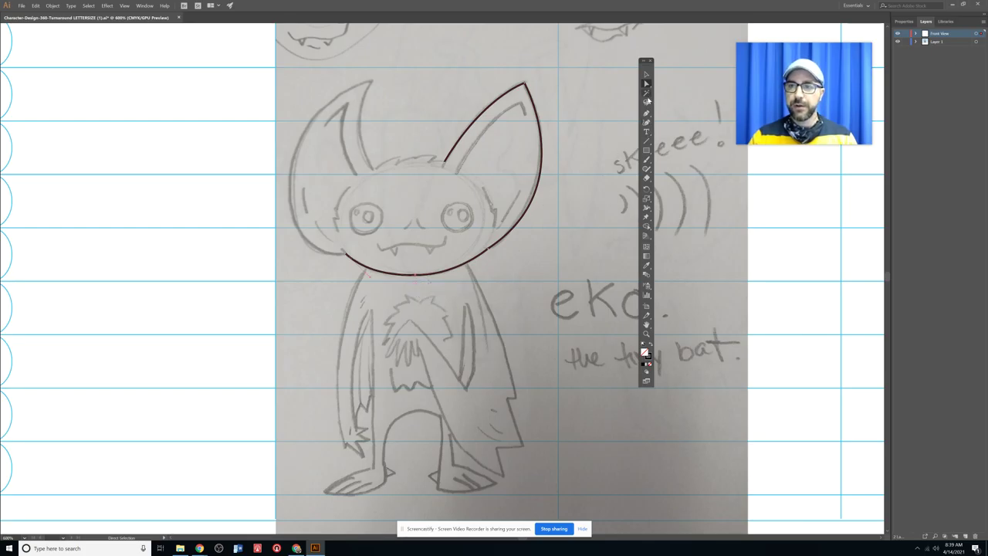
Continue the head path from its open end around the left-hand ear, up to its tip and down to the forehead
key("p")
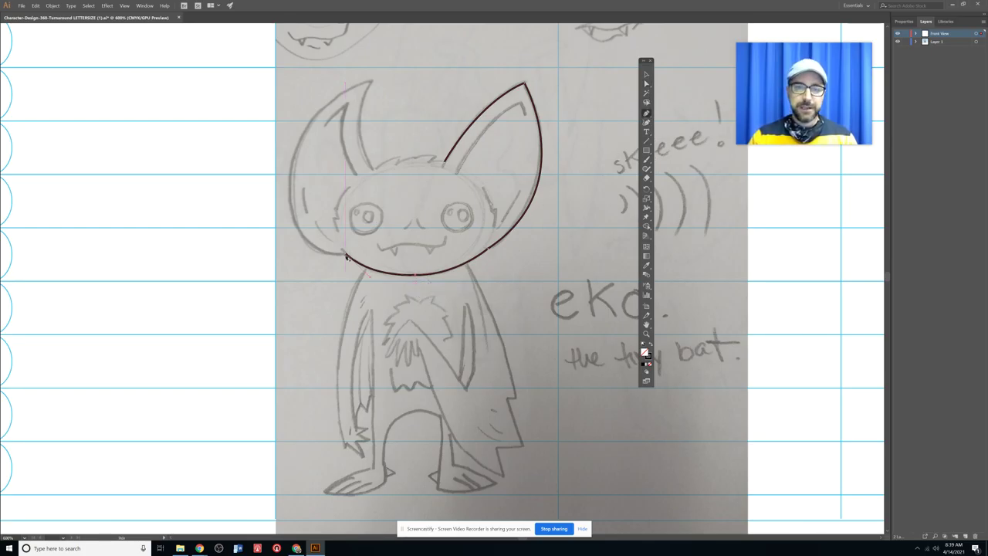
left_click(347, 258)
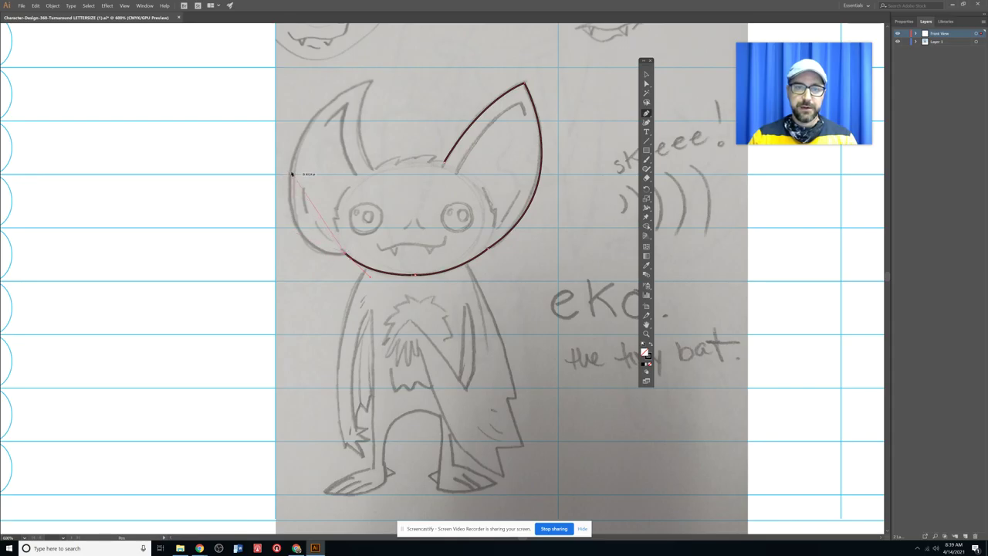
left_click_drag(302, 133, 302, 85)
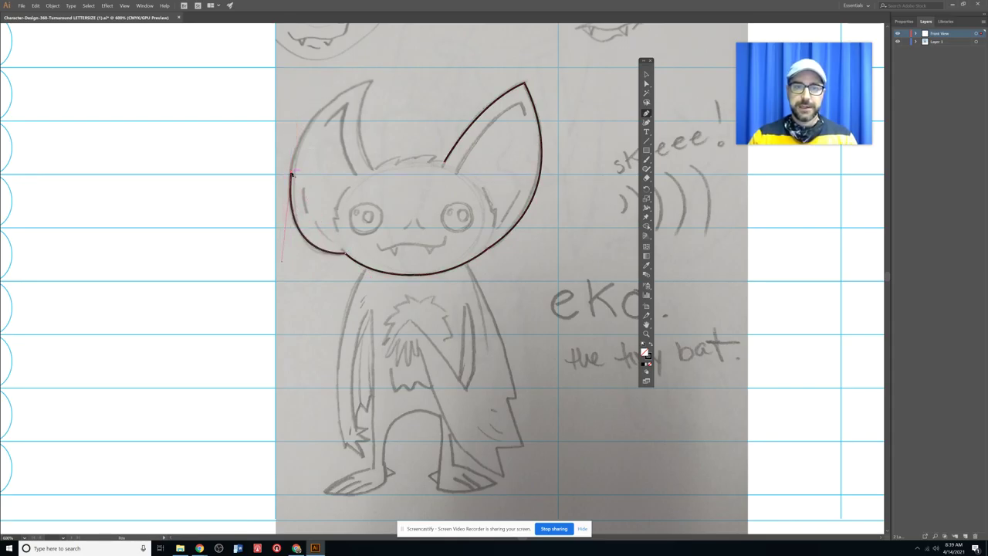
left_click_drag(373, 82, 448, 68)
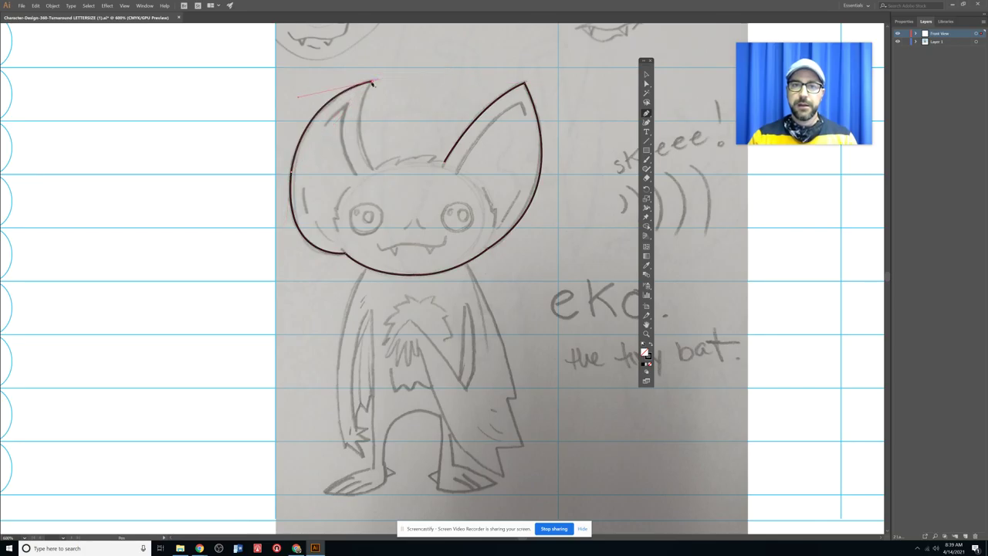
left_click_drag(373, 169, 382, 193)
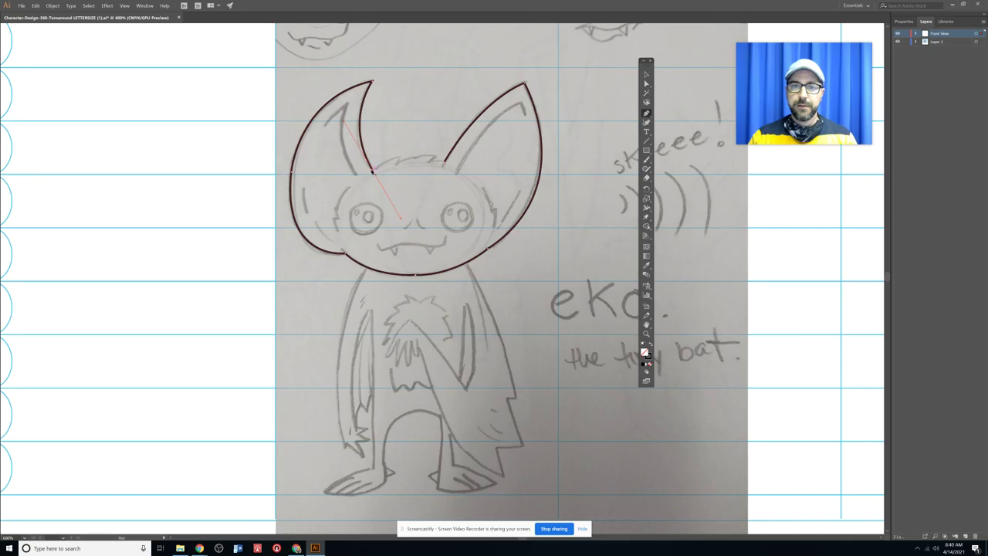
Trace the jagged hair tufts between the ears, close the head outline at the right-hand ear's base, and deselect it
left_click_drag(400, 158, 425, 161)
left_click(400, 159)
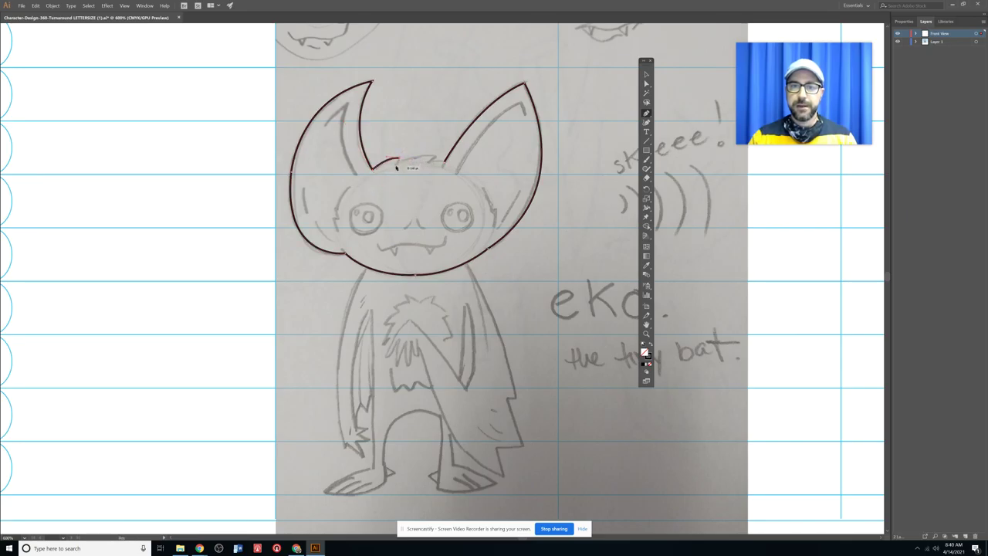
left_click(397, 166)
left_click_drag(437, 157, 448, 162)
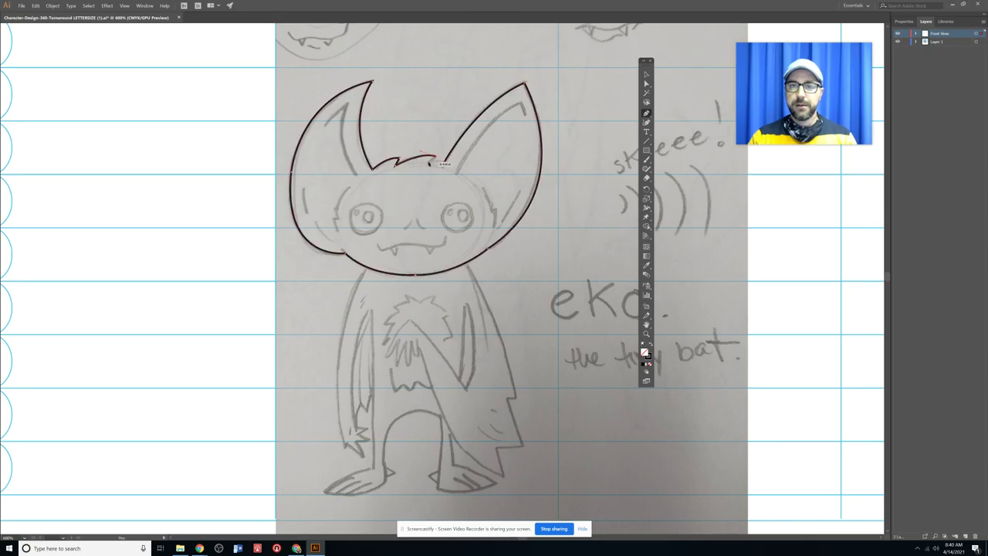
left_click(431, 159)
left_click(444, 160)
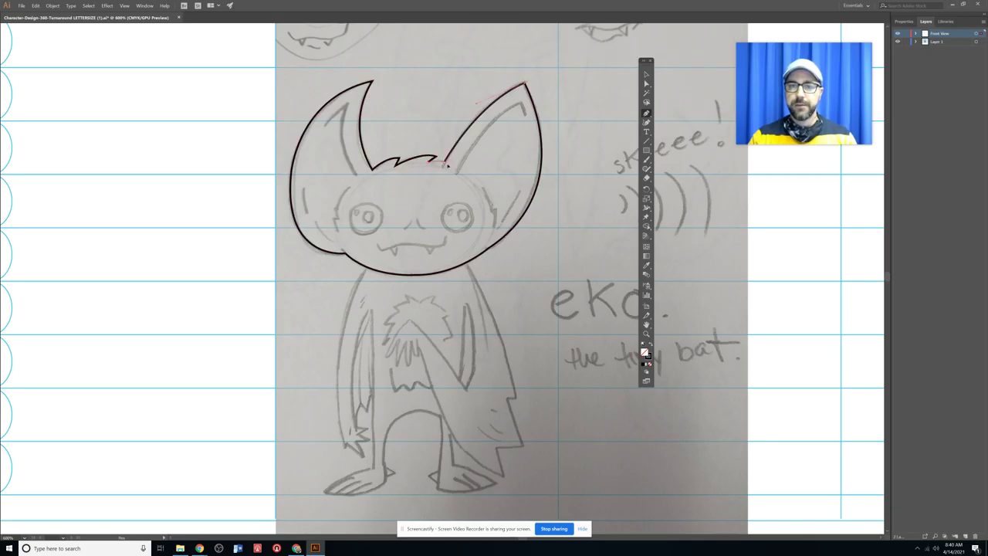
left_click(452, 167)
key("v")
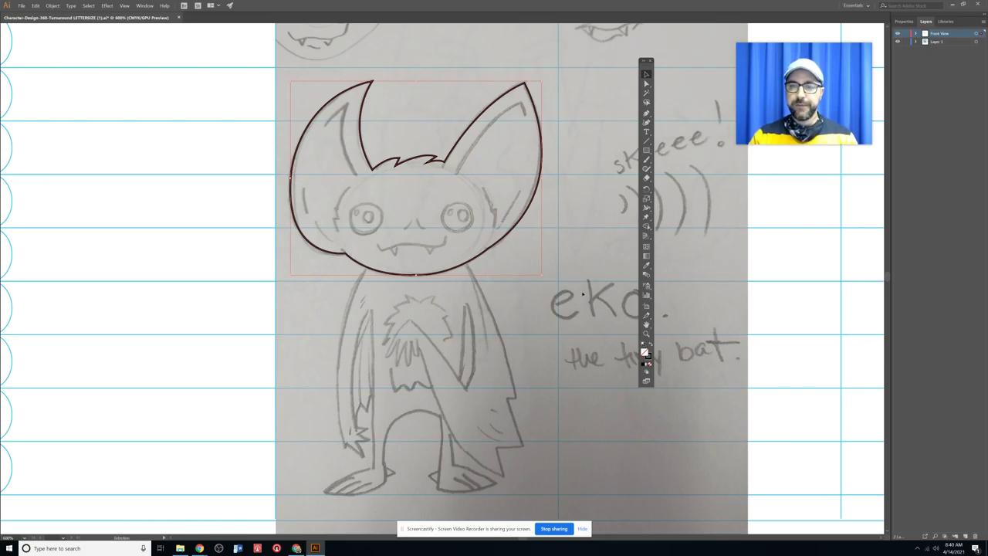
left_click(449, 207)
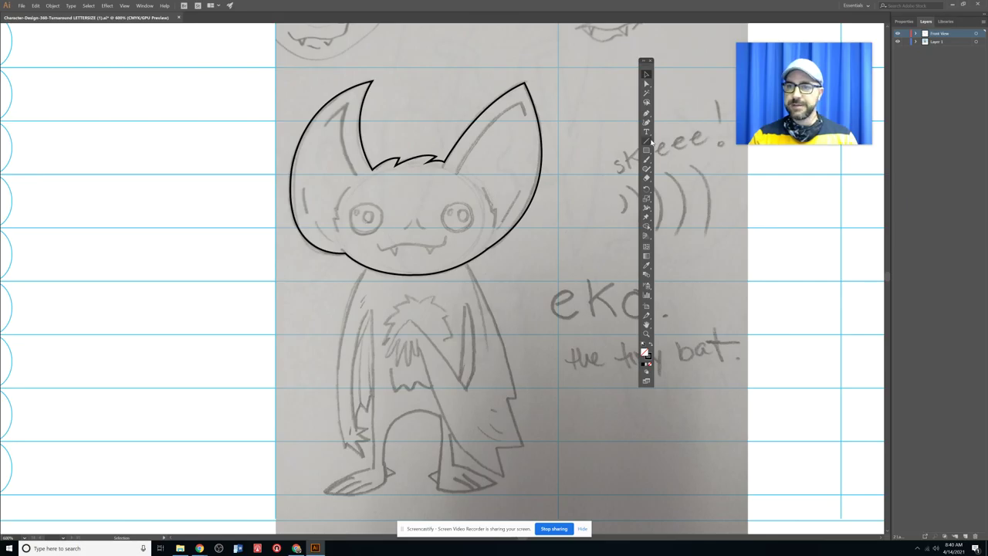
Draw a circle over the outer ring of the bat's right-hand eye with the Ellipse tool and select it
left_click_drag(647, 149, 675, 169)
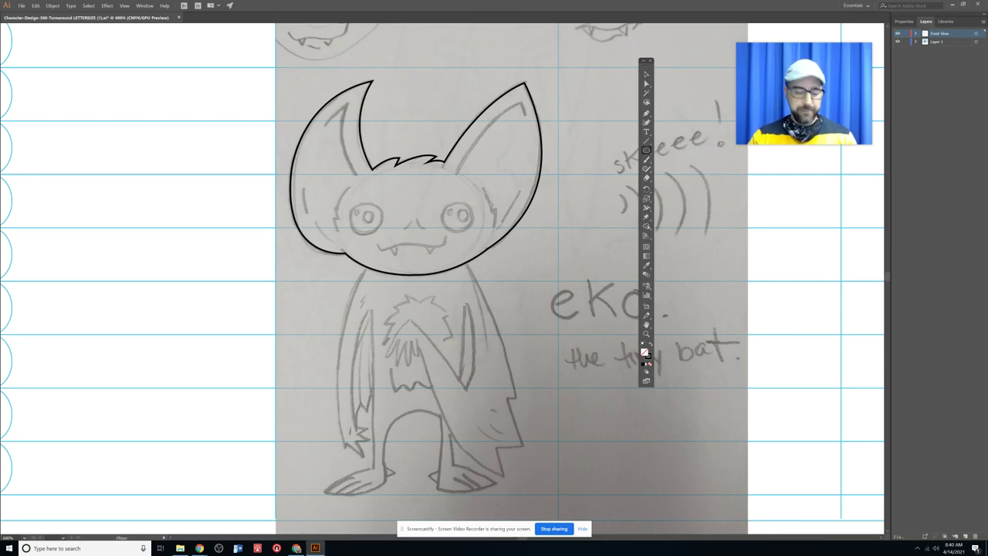
left_click_drag(441, 203, 473, 231)
left_click(647, 75)
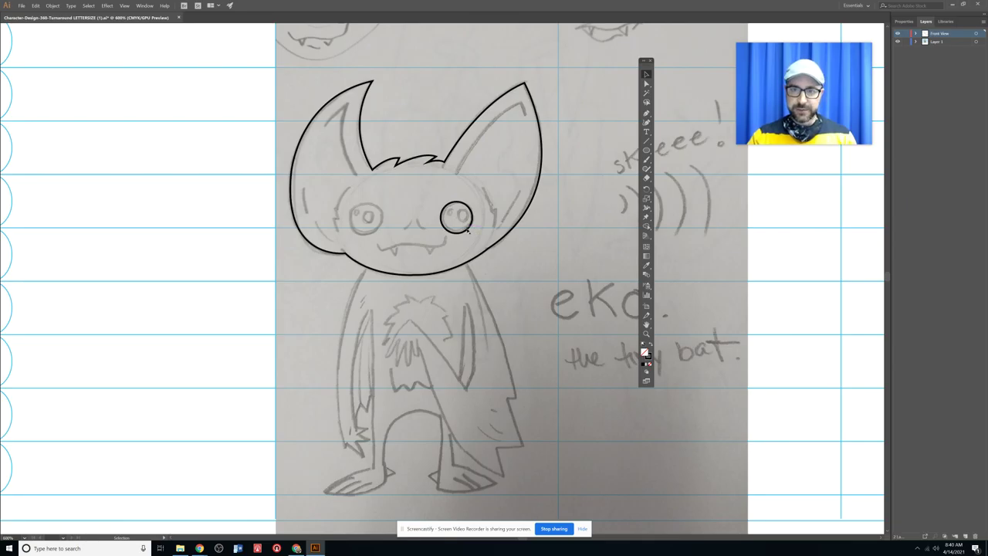
left_click(468, 231)
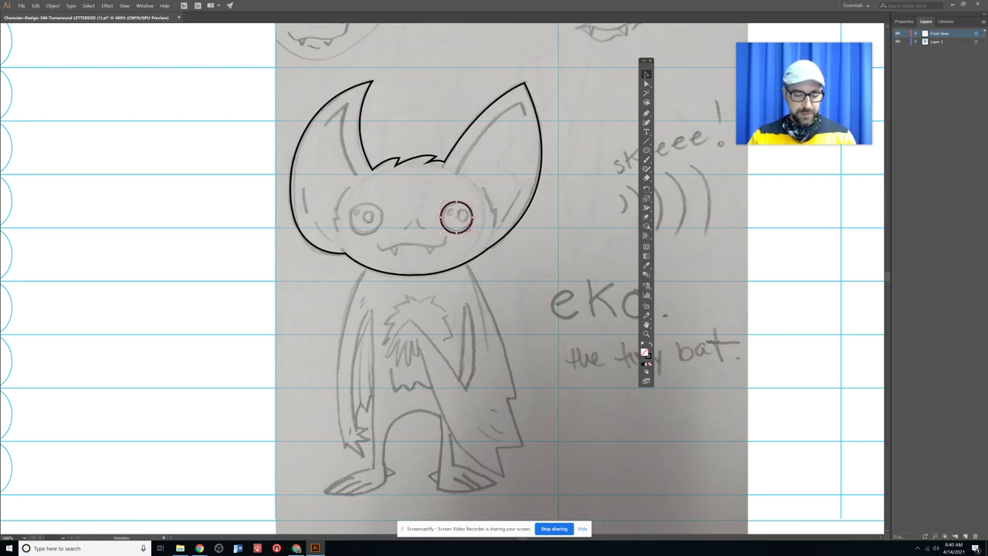
Place a narrow oval over the inner ring of the bat's right-hand eye and paste a copy of it
mouse_move(456, 203)
left_mouse_down()
mouse_move(442, 266)
mouse_move(459, 294)
mouse_move(445, 278)
mouse_move(463, 216)
left_mouse_up()
key("ctrl")
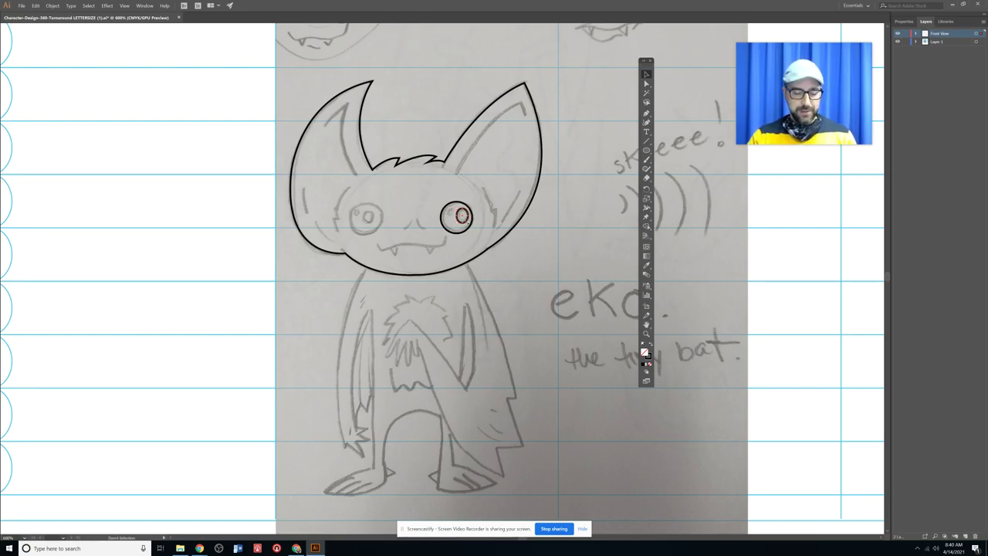
key("ctrl+v")
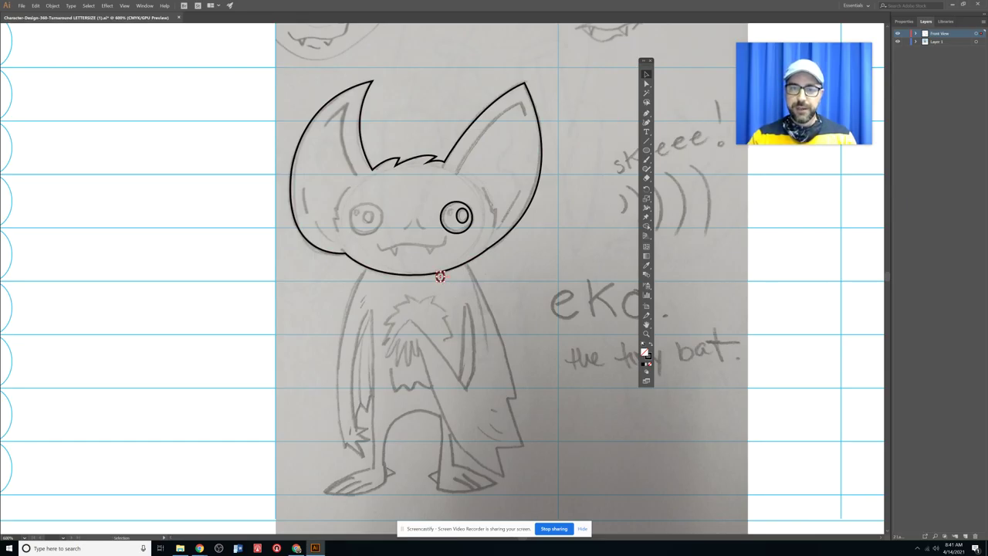
Move the pasted oval onto the small highlight of the right-hand eye, shrink it to fit the sketch, and nudge it into place
scroll(440, 276, "up", 1)
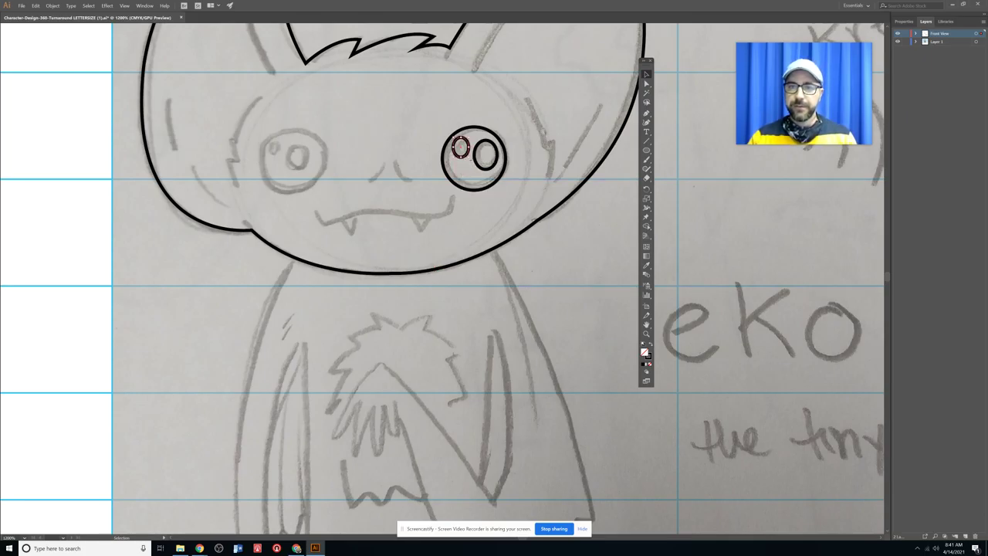
left_click_drag(470, 160, 468, 145)
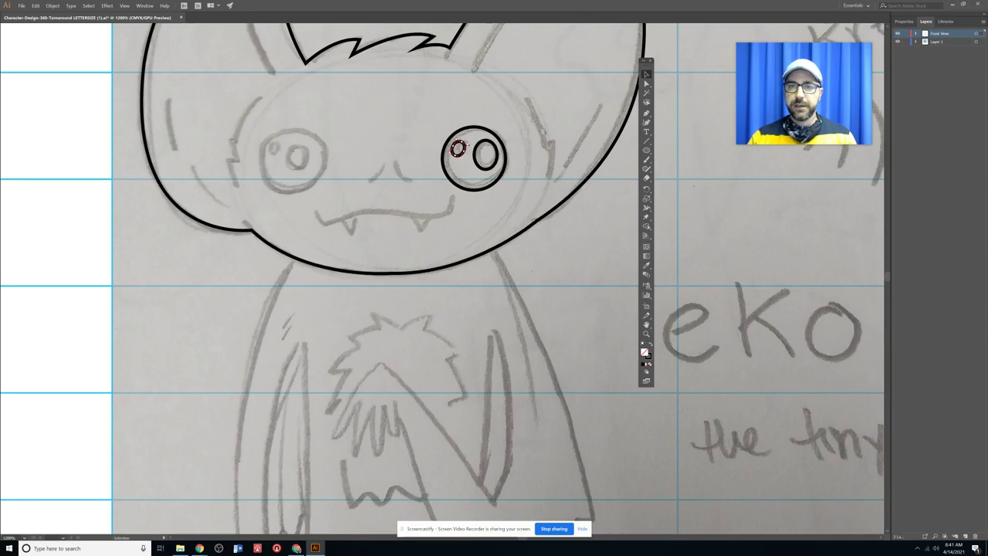
key("Up")
key("Down")
key("Up")
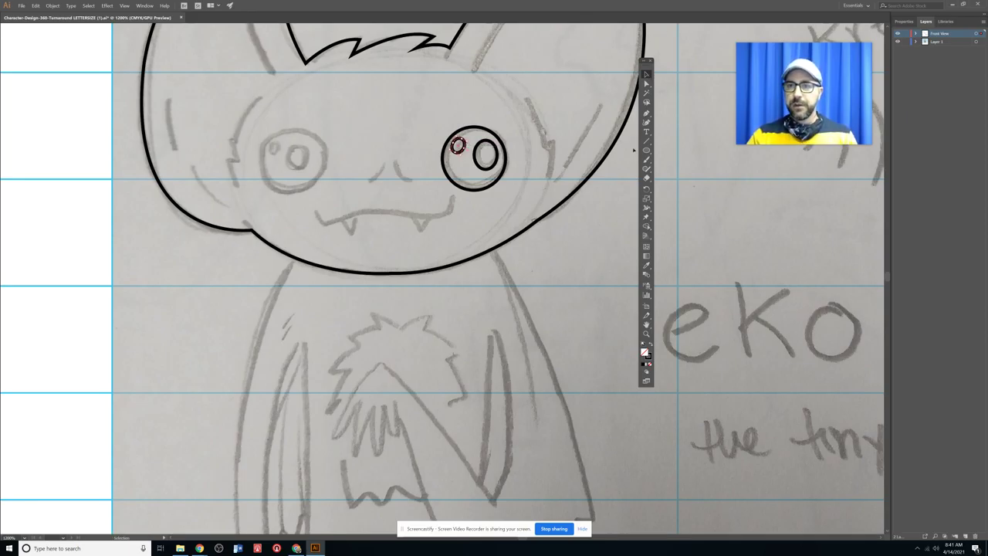
Fill both inner ovals of the right-hand eye with white (FFFFFF) and remove their stroke
left_click(603, 266)
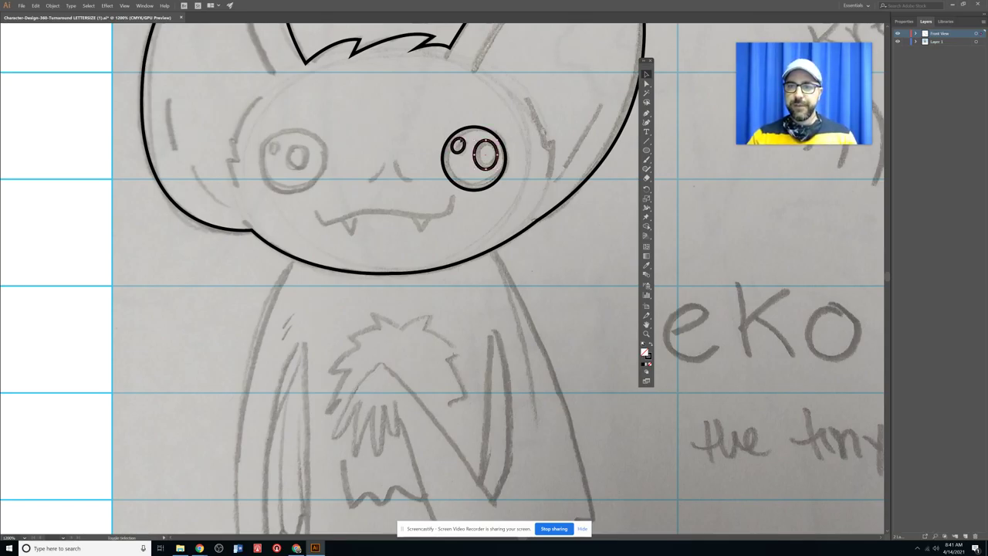
double_click(645, 353)
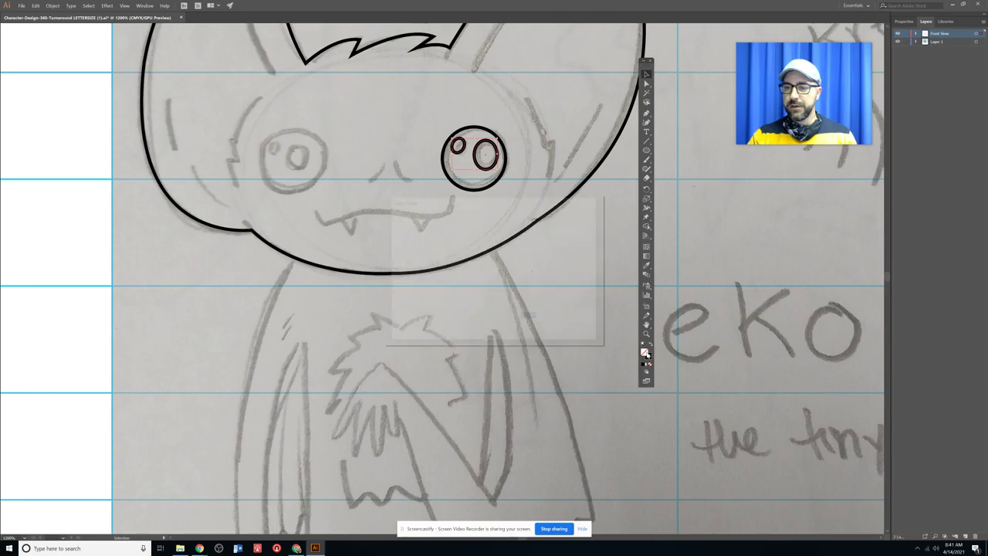
left_click_drag(397, 226, 389, 216)
left_click(575, 224)
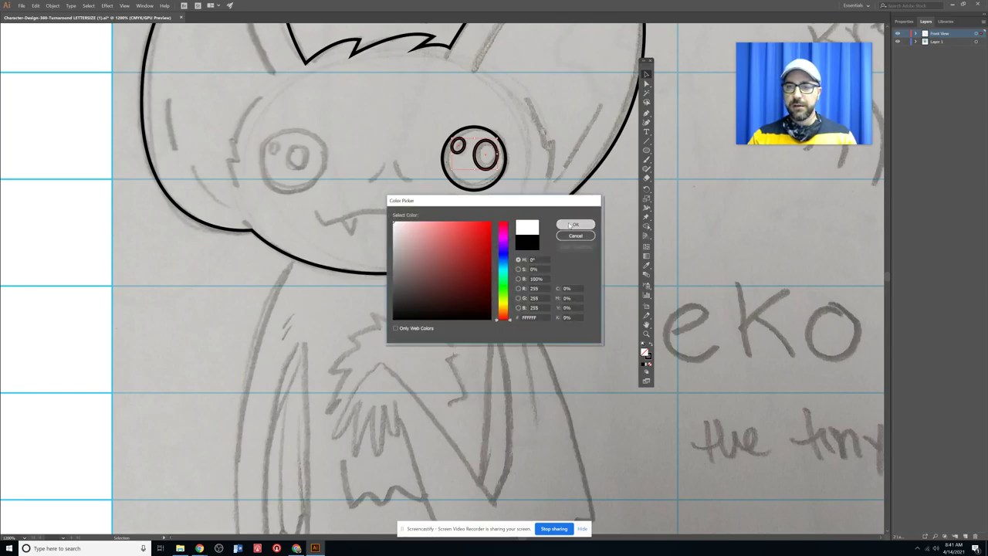
left_click(650, 364)
left_click(650, 365)
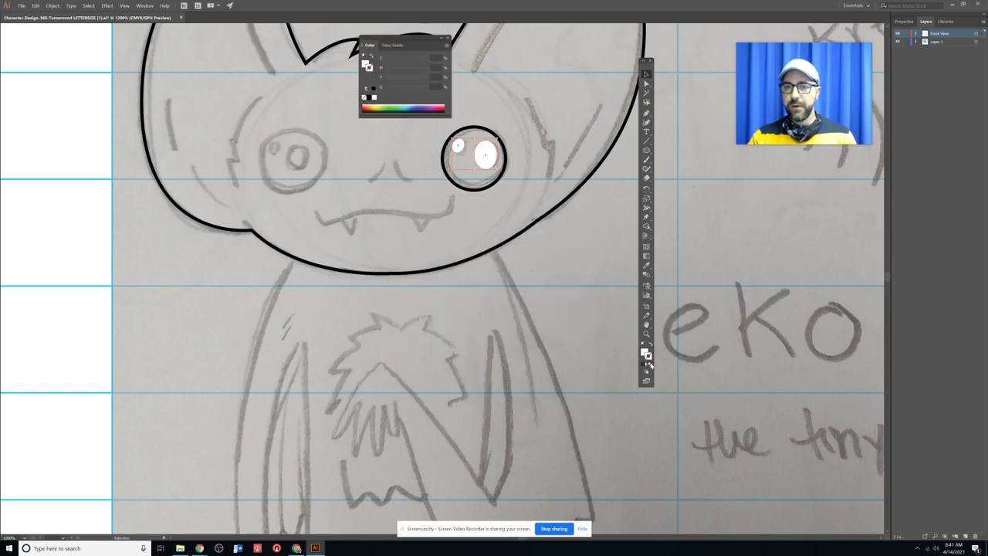
Fill the outer circle of the right-hand eye with black
left_click(485, 131)
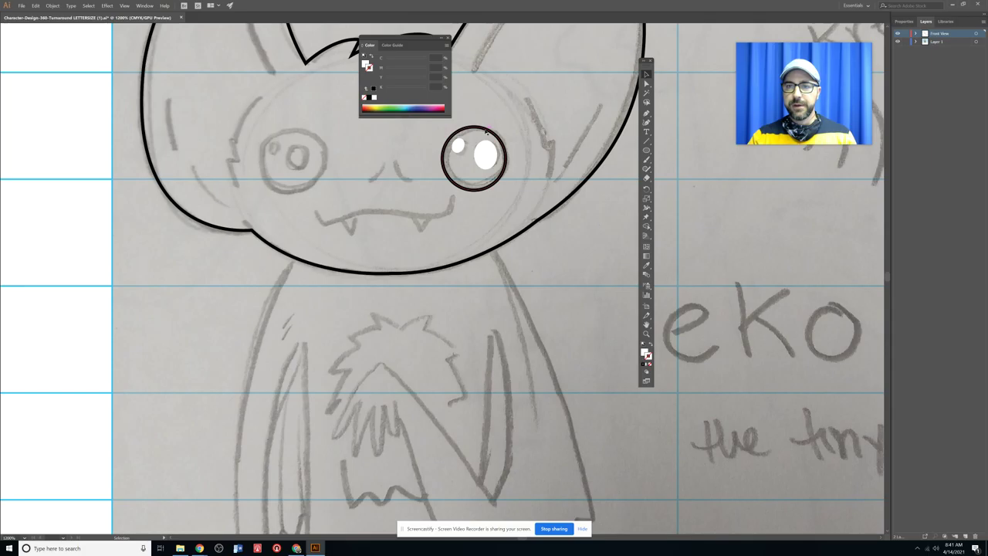
left_click(645, 353)
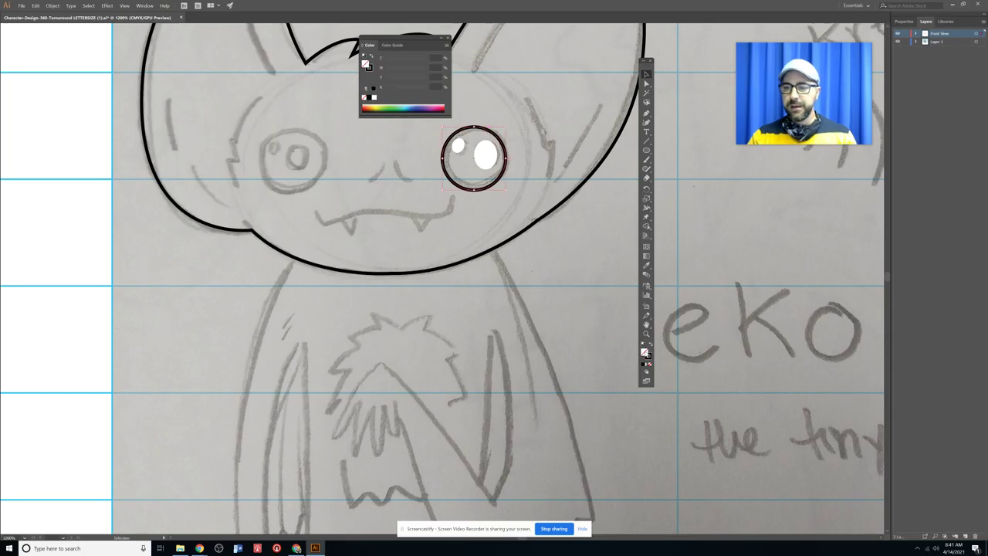
left_click(369, 97)
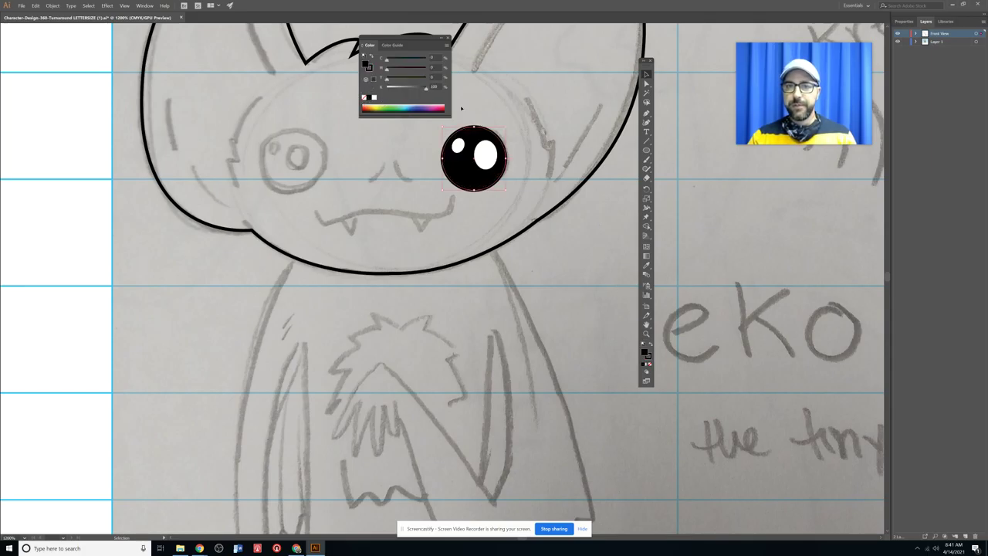
Select the black circle together with its two white highlights and group them as one eye
left_click(647, 75)
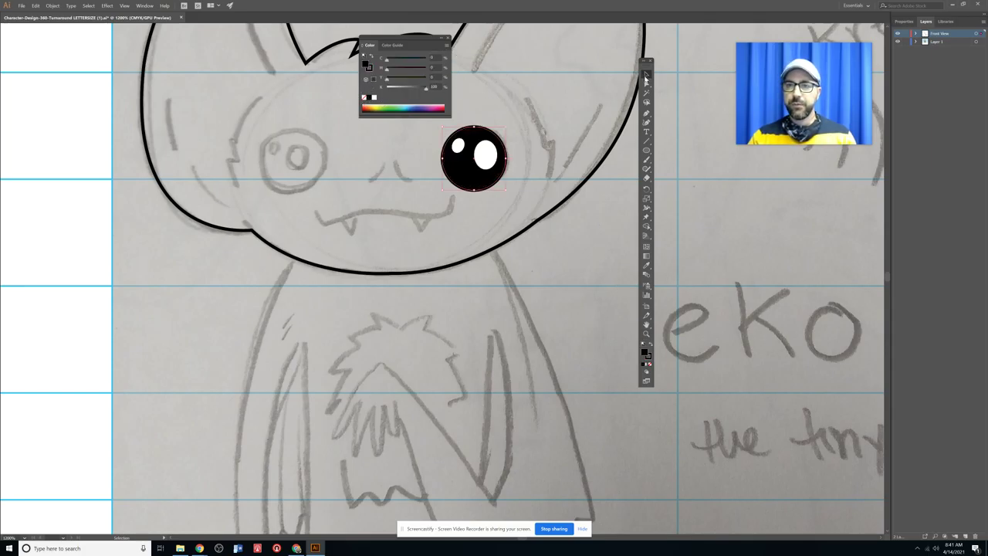
left_click(484, 161, "shift")
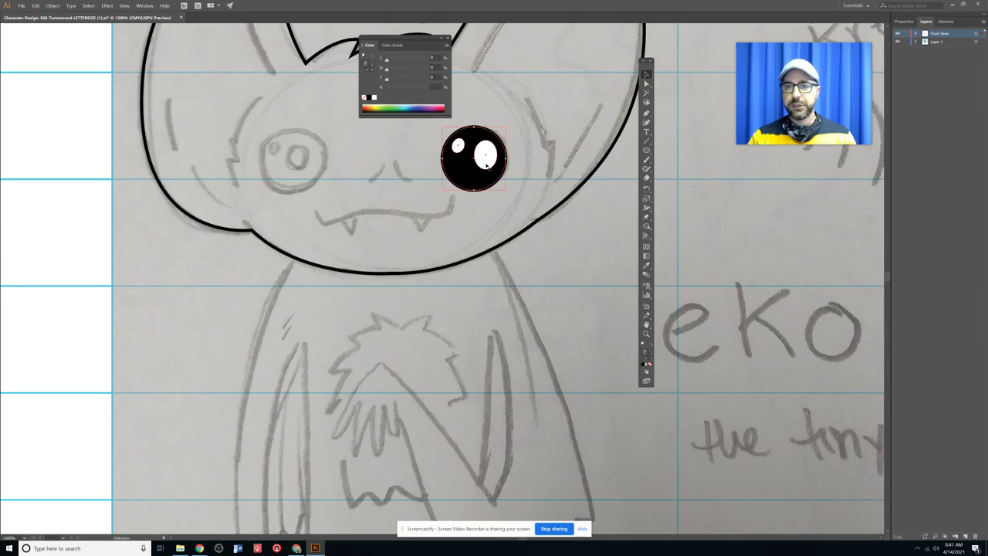
right_click(487, 164)
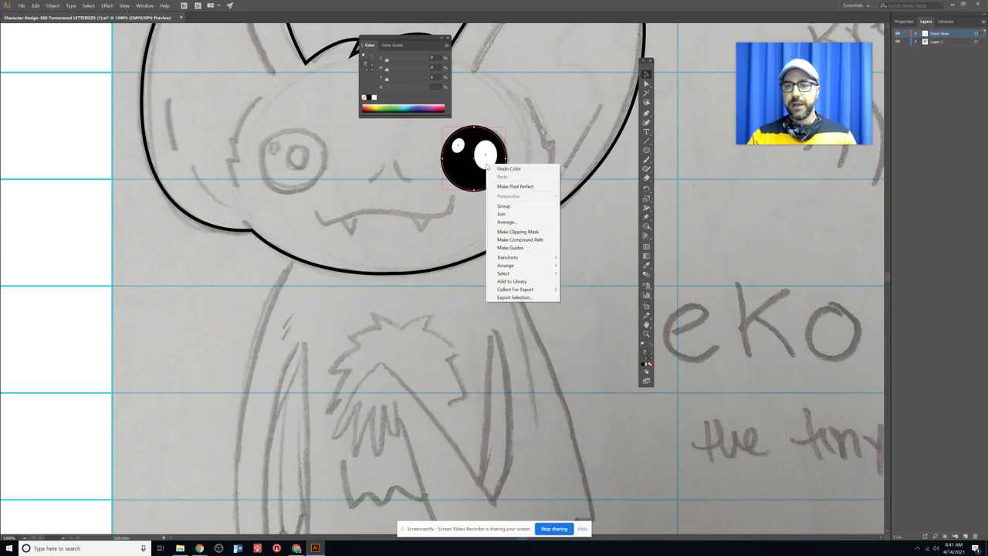
left_click(500, 207)
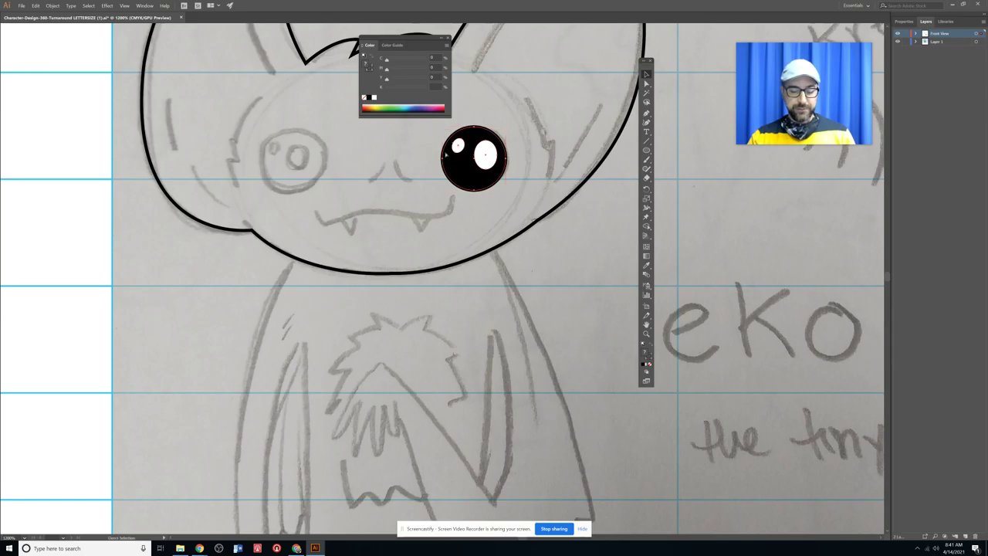
Duplicate the eye group, position the copy over the sketched left-hand eye, and deselect it
left_click_drag(488, 158, 455, 282)
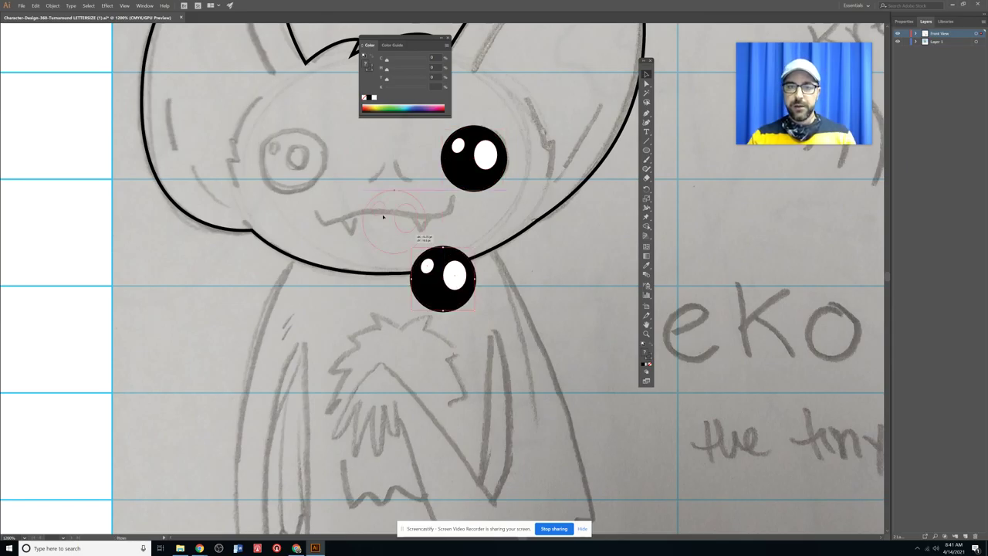
left_click_drag(305, 175, 306, 176)
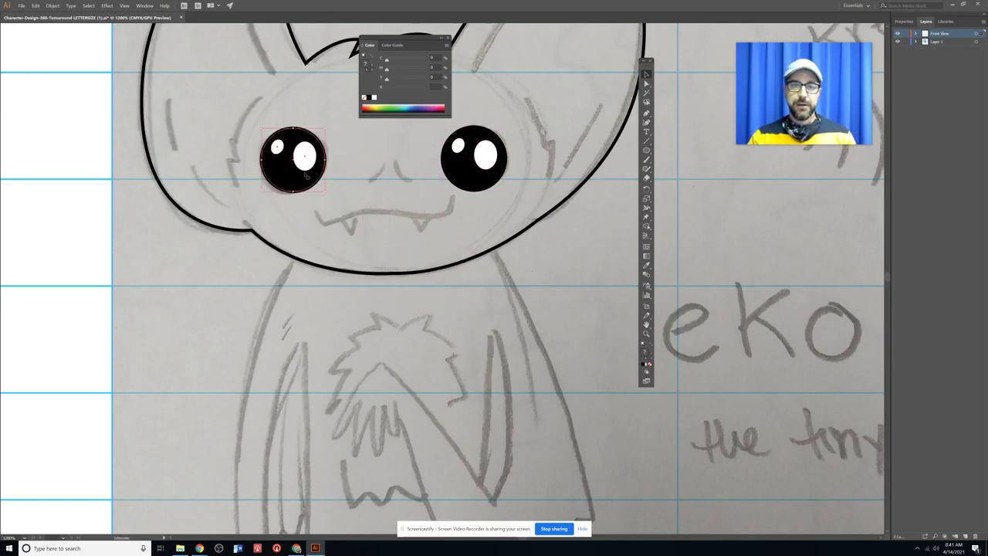
left_click(360, 161)
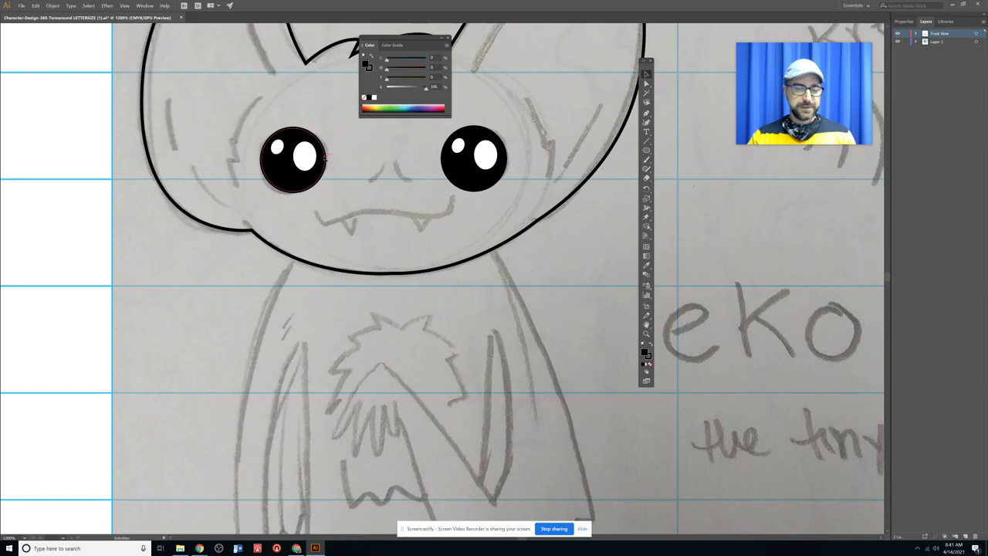
Shift the large white highlight of the left-hand eye to the centre of its black circle with Direct Selection
left_click(645, 85)
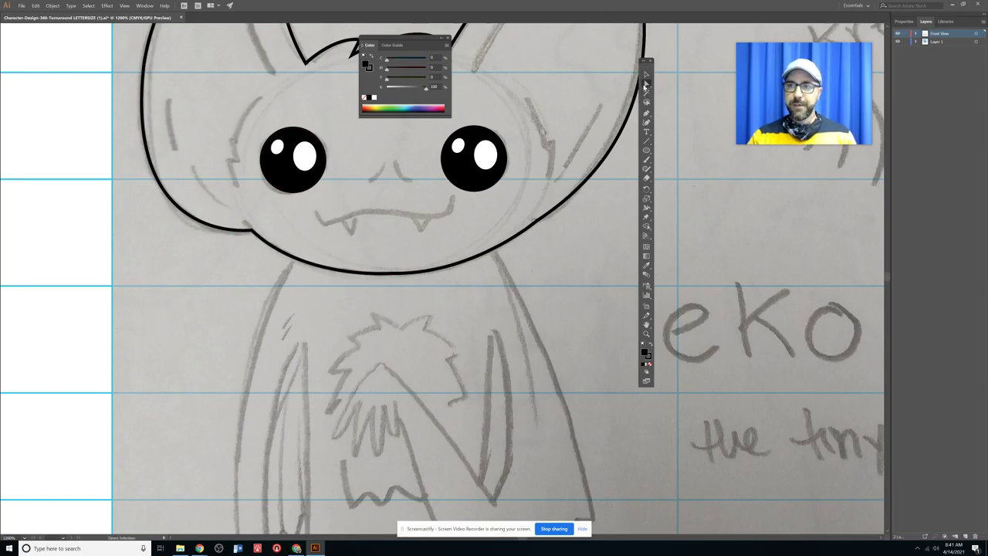
left_click(306, 156)
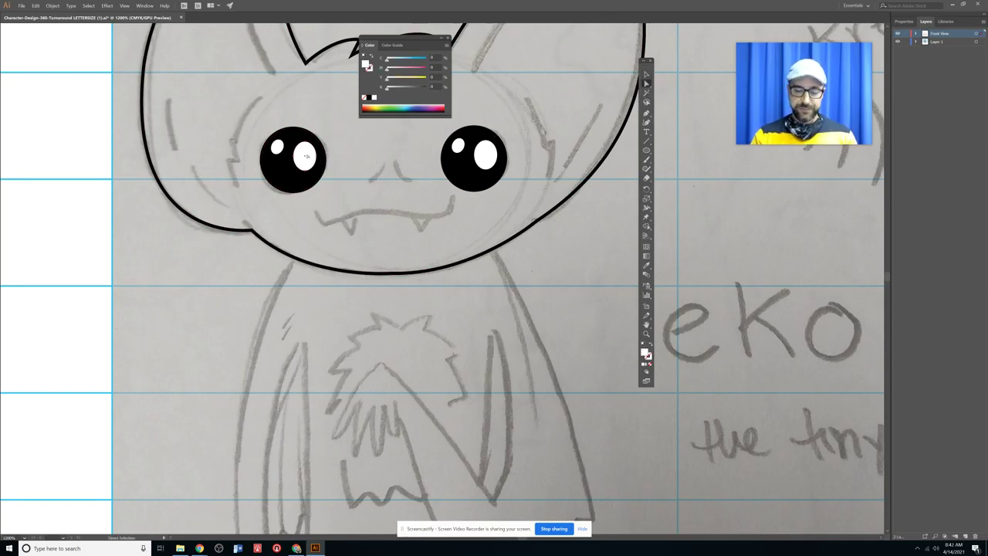
key("Left")
key("Left")
key("Left")
key("Down")
key("Left")
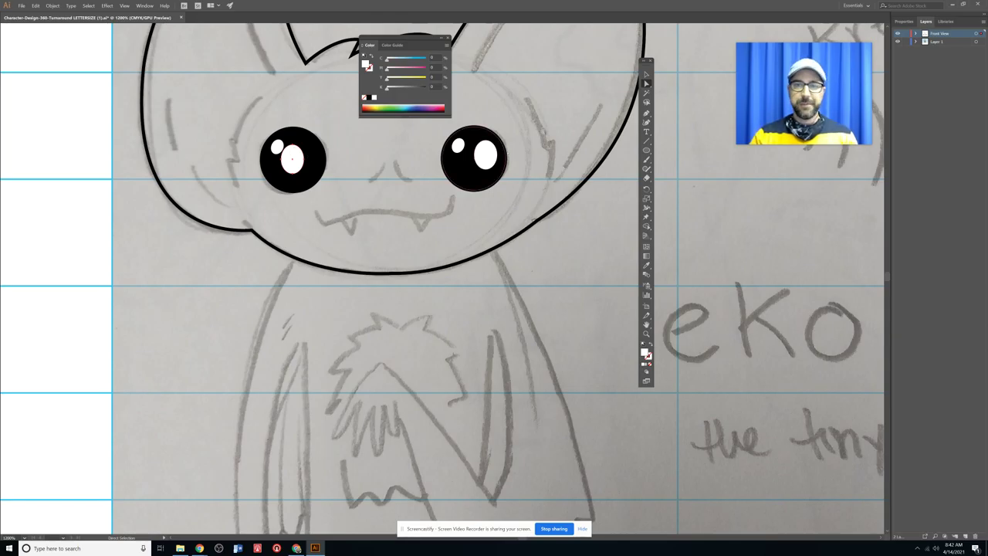
Nudge the small highlight of the left-hand eye up and outward, clear of the large highlight, and deselect it
left_click(280, 148)
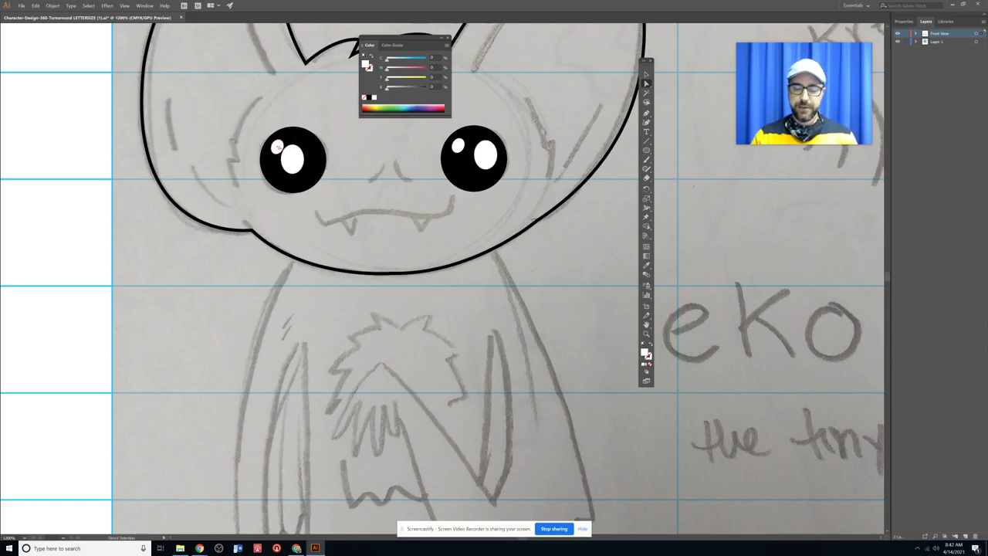
key("Left")
key("Left")
key("Up")
key("Right")
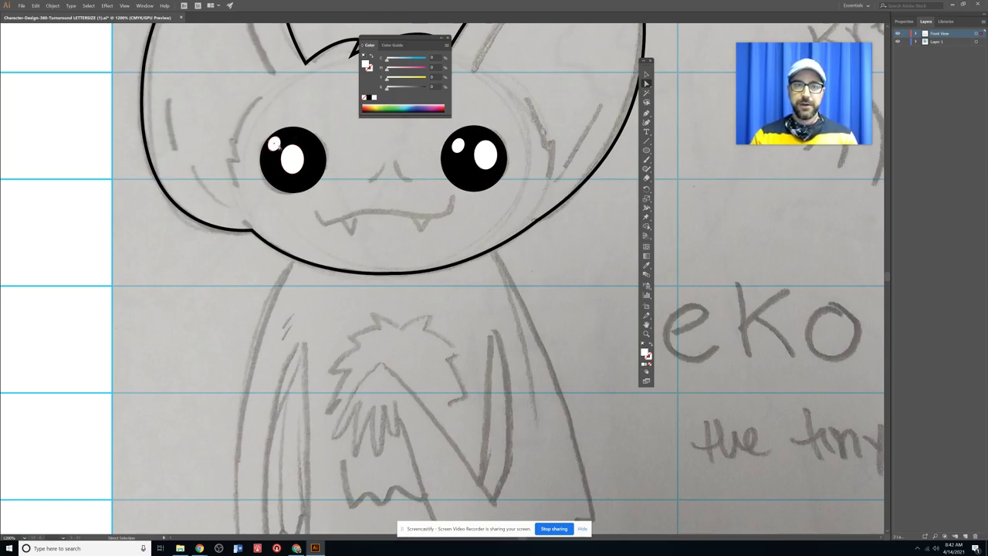
key("v")
left_click(576, 228)
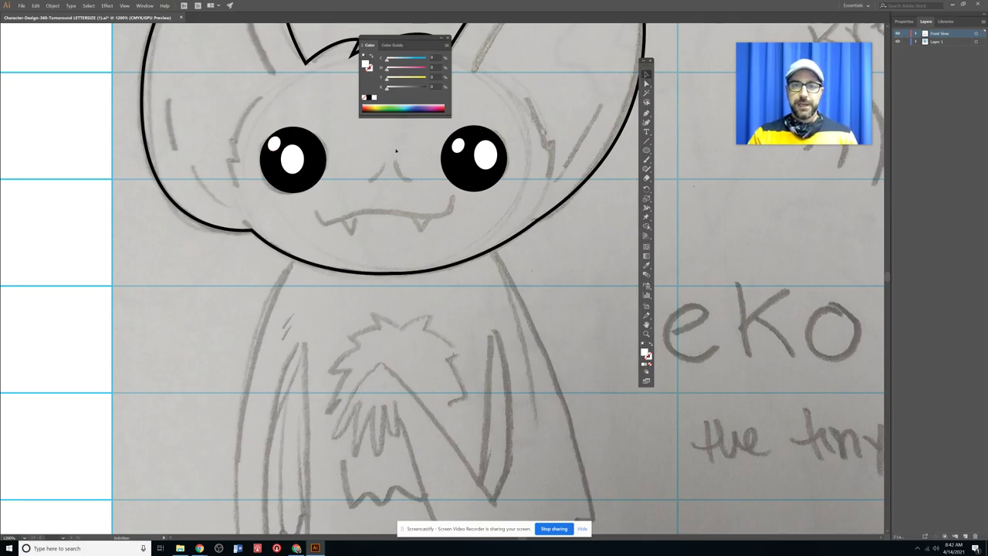
Trace the inner line of the right-hand ear with the Pen tool, from its base up to the tip and down the short hook
scroll(378, 205, "up", 5)
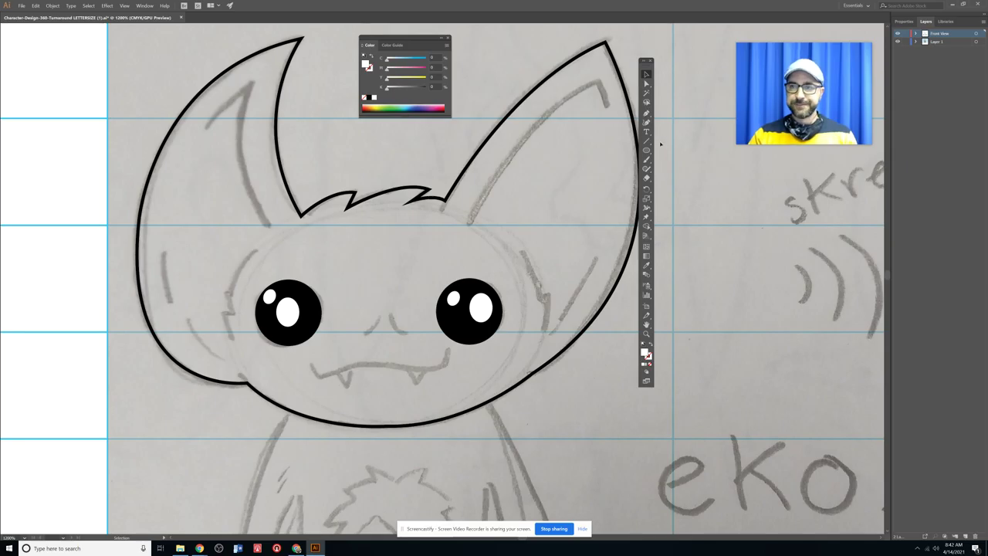
key("p")
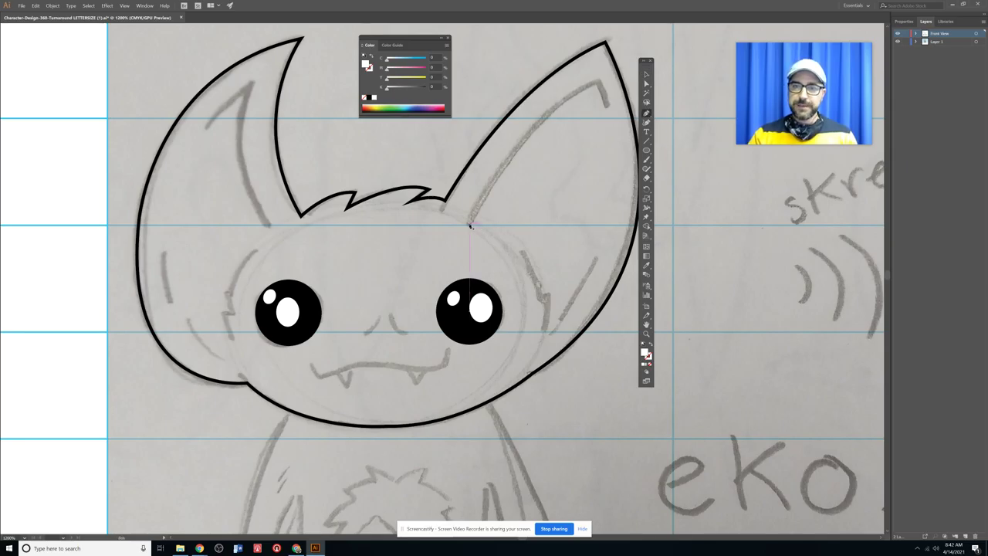
left_click(469, 225)
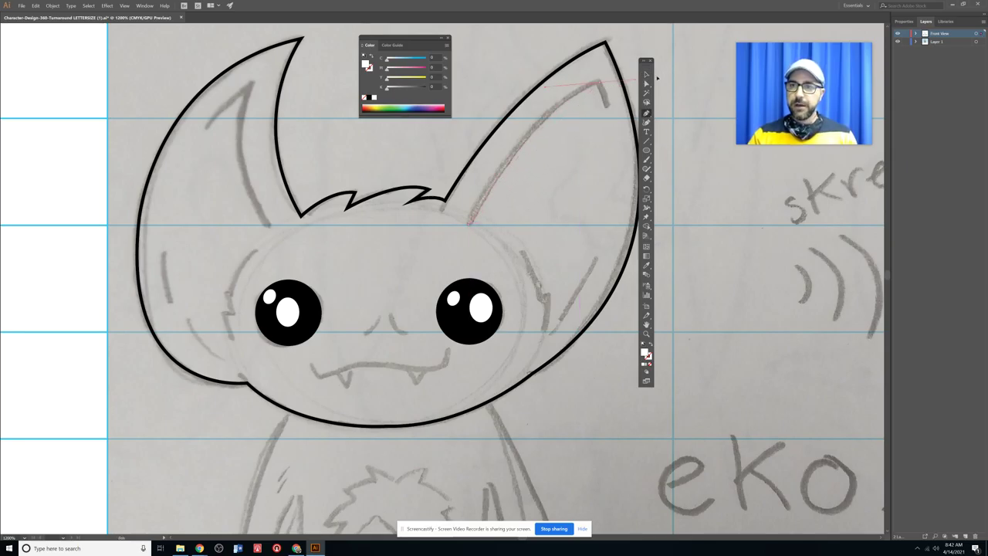
left_click(601, 82)
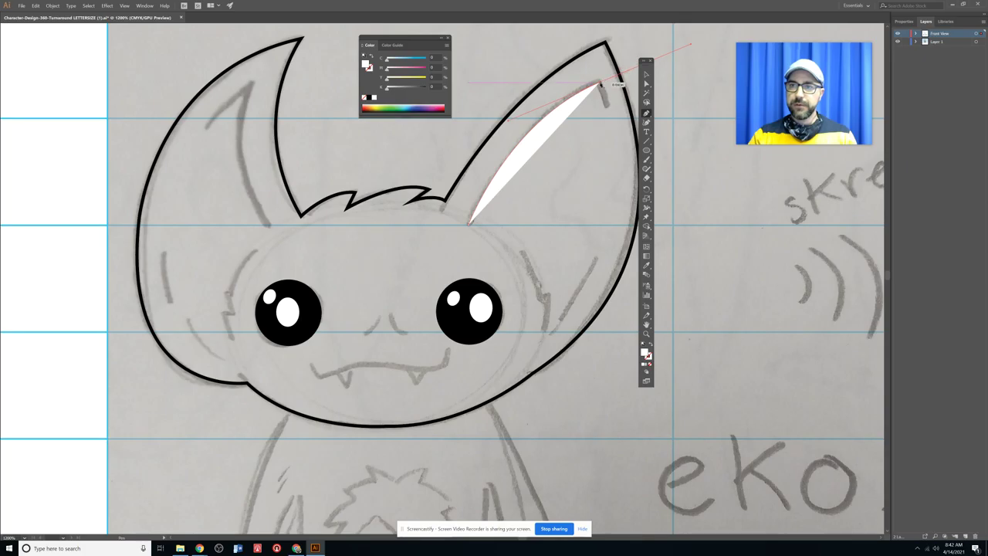
left_click(614, 133)
key("v")
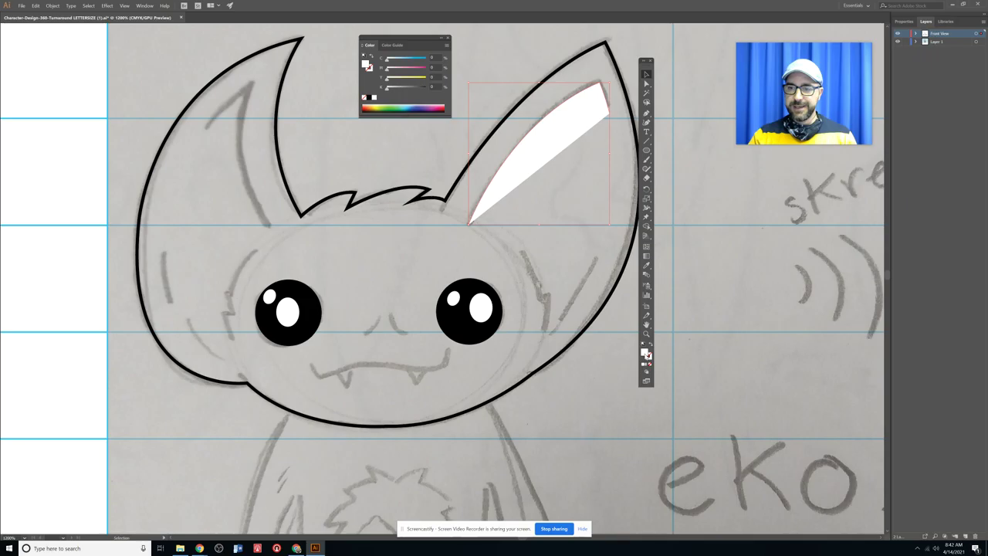
Remove the white fill from the inner line of the right-hand ear
double_click(646, 355)
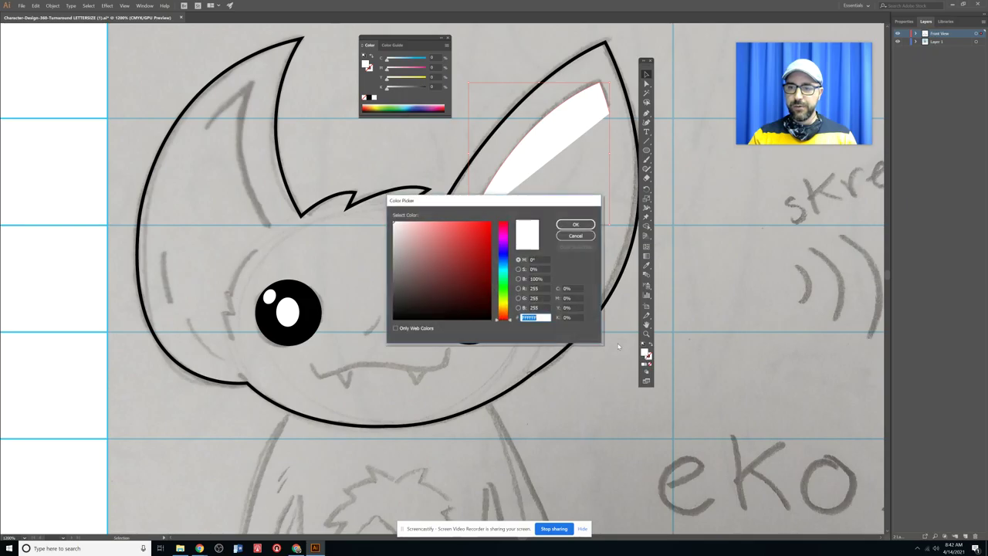
left_click(576, 236)
left_click(651, 362)
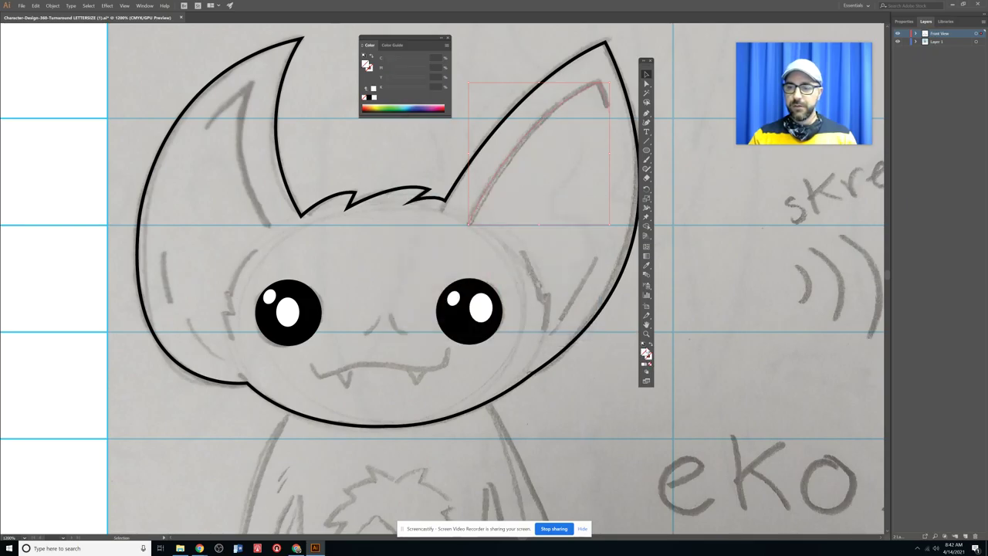
Give the inner line of the right-hand ear a black stroke with a 3 pt weight
double_click(651, 361)
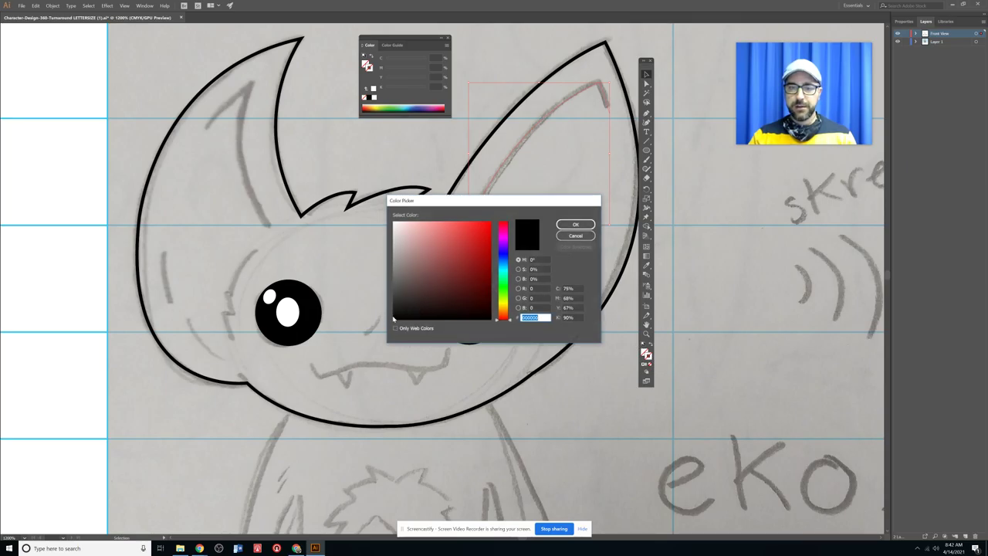
left_click(575, 224)
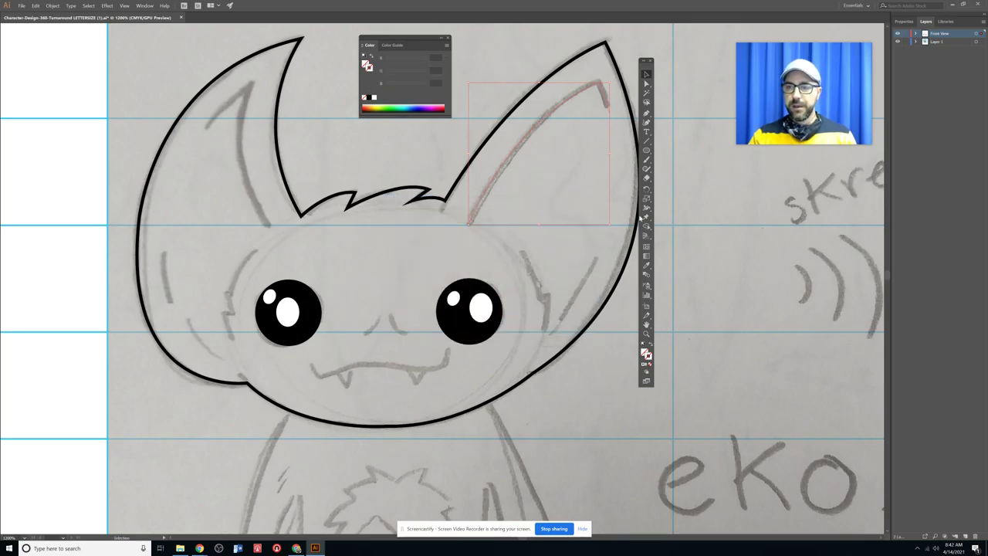
left_click(904, 21)
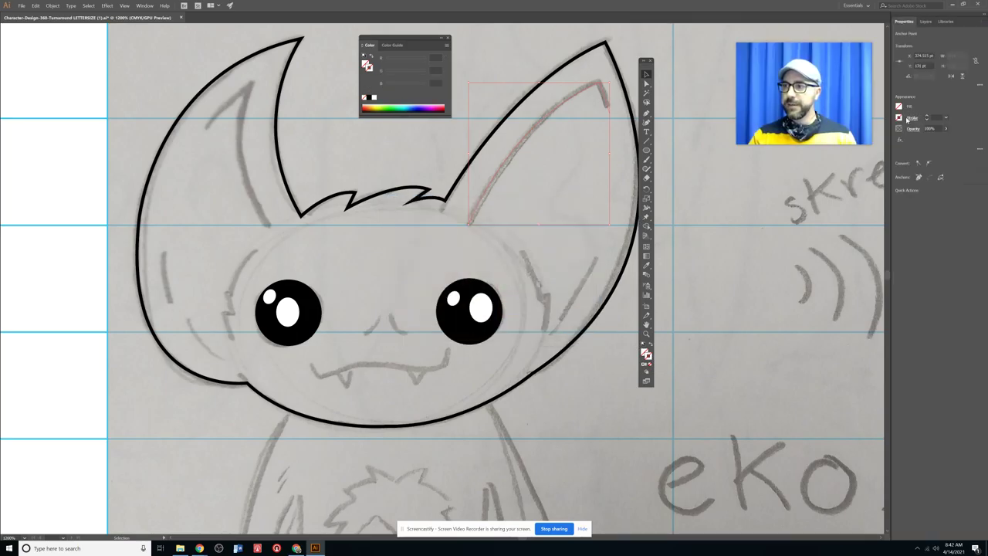
left_click(926, 115)
left_click(926, 115)
left_click(927, 115)
left_click(927, 115)
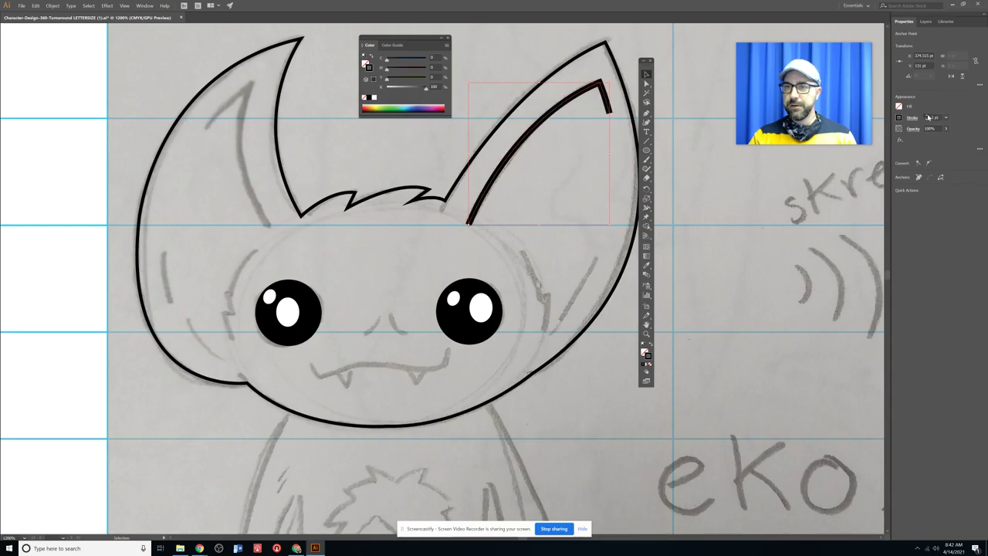
left_click(927, 116)
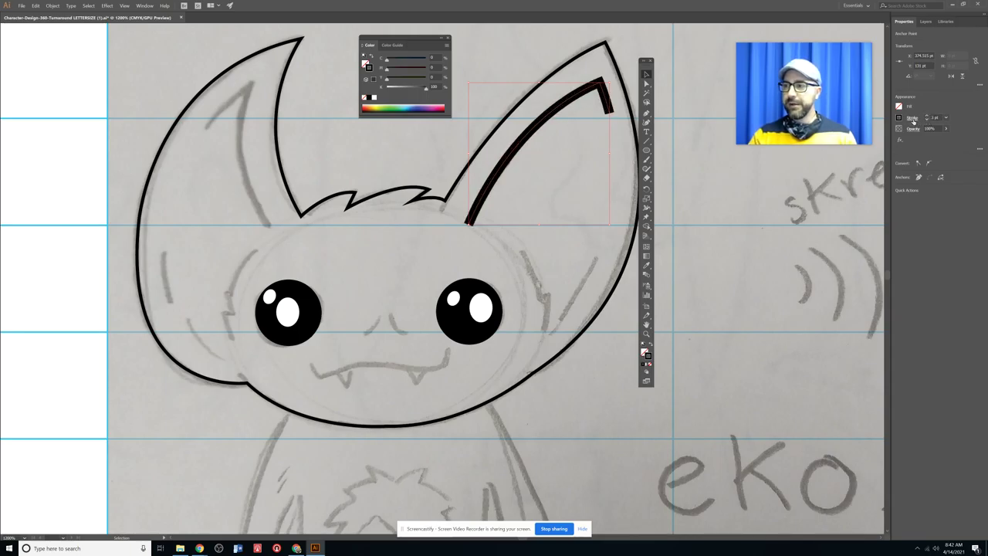
Apply Width Profile 1 to the stroke of the right-hand ear's inner line and deselect it
left_click(914, 120)
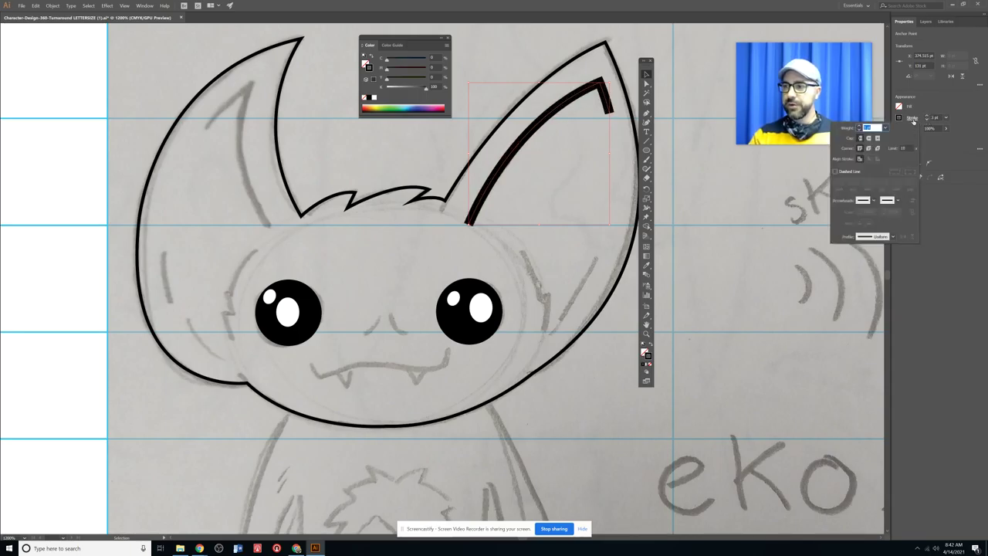
left_click(891, 237)
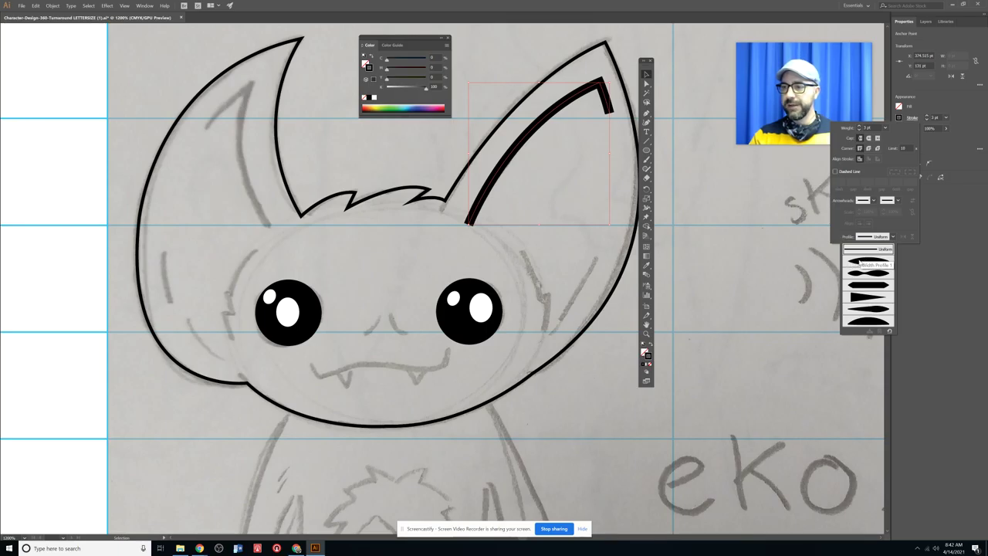
left_click(860, 261)
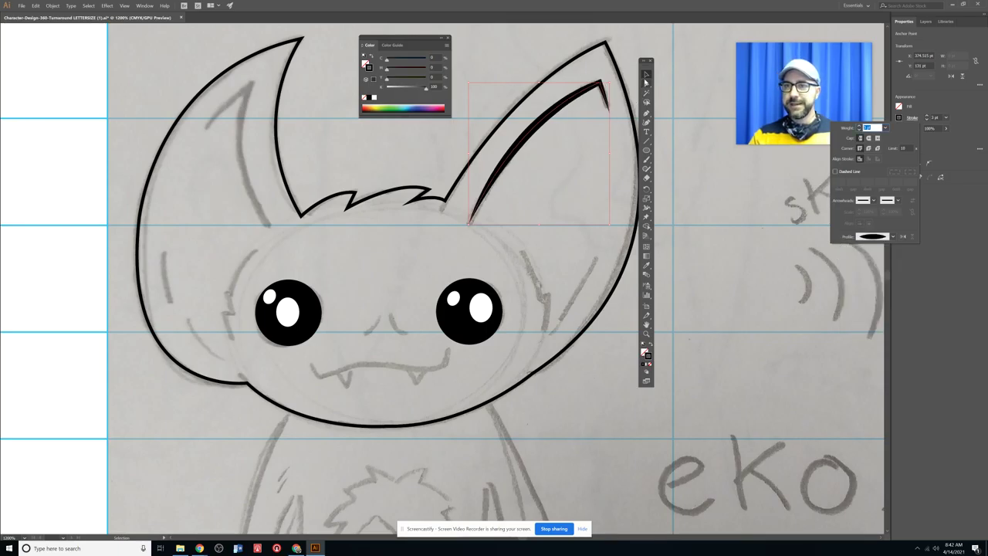
left_click(679, 153)
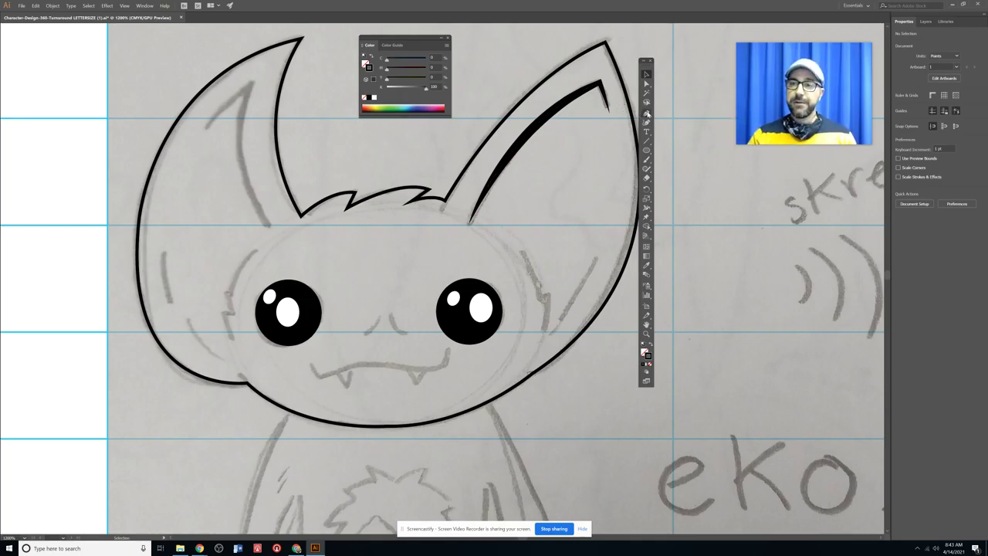
Trace the jagged fur line between the right-hand eye and ear with the Pen tool, from its upper end down past the notch
left_click(646, 112)
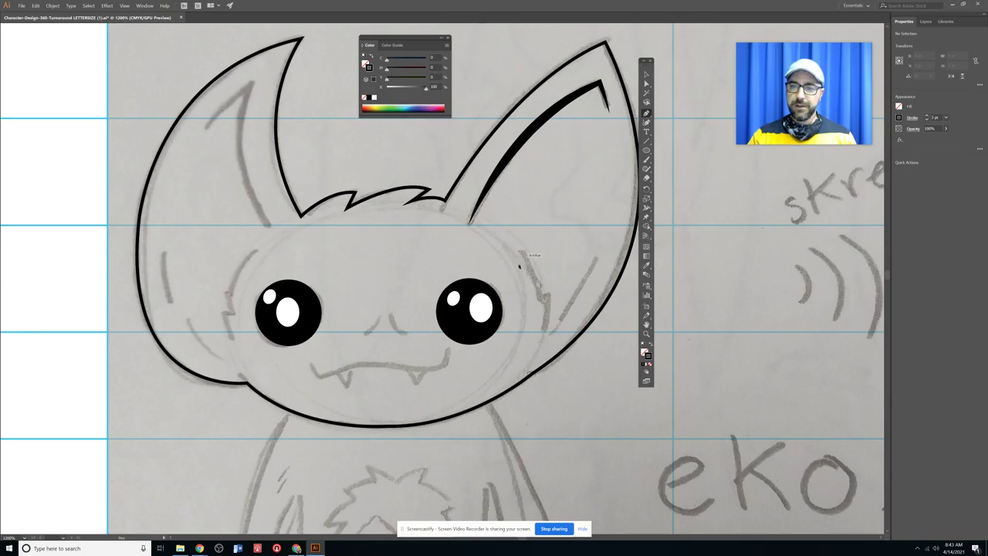
left_click(522, 252)
left_click(541, 304)
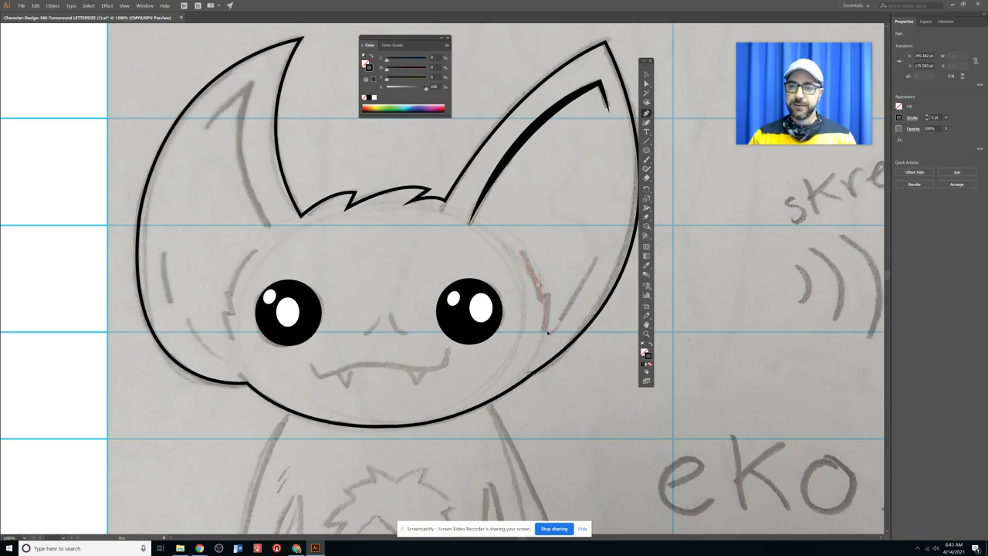
left_click_drag(547, 332, 546, 328)
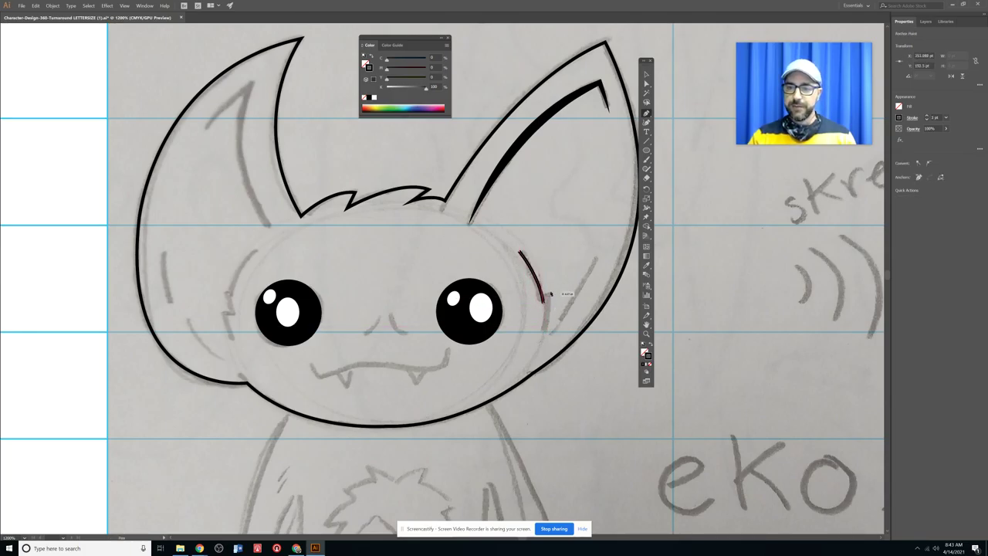
left_click(549, 294)
left_click_drag(544, 339, 531, 366)
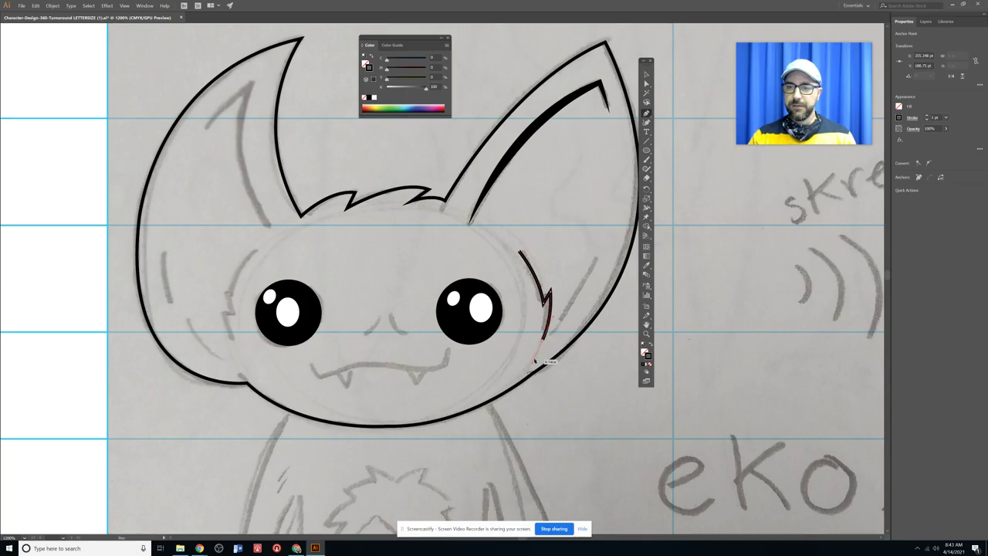
key("v")
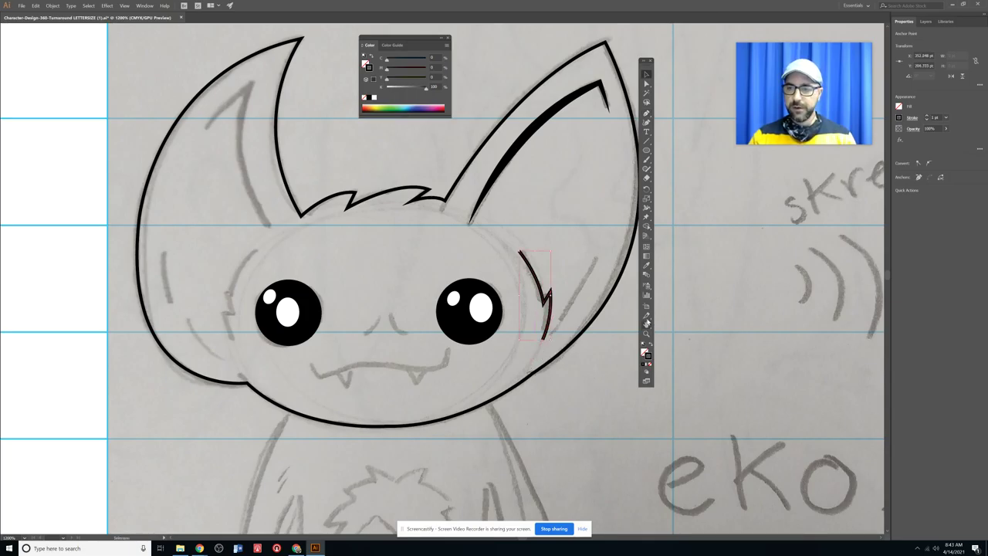
Copy the right-hand ear's inner line stroke to the fur line with the Eyedropper, apply Width Profile 1 and deselect it
left_click(647, 267)
left_click(527, 133)
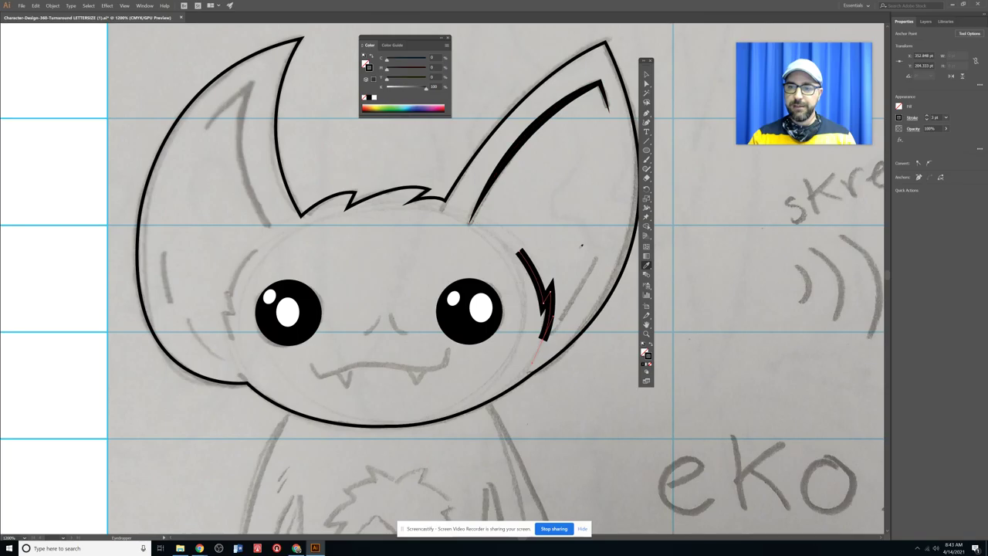
left_click(911, 121)
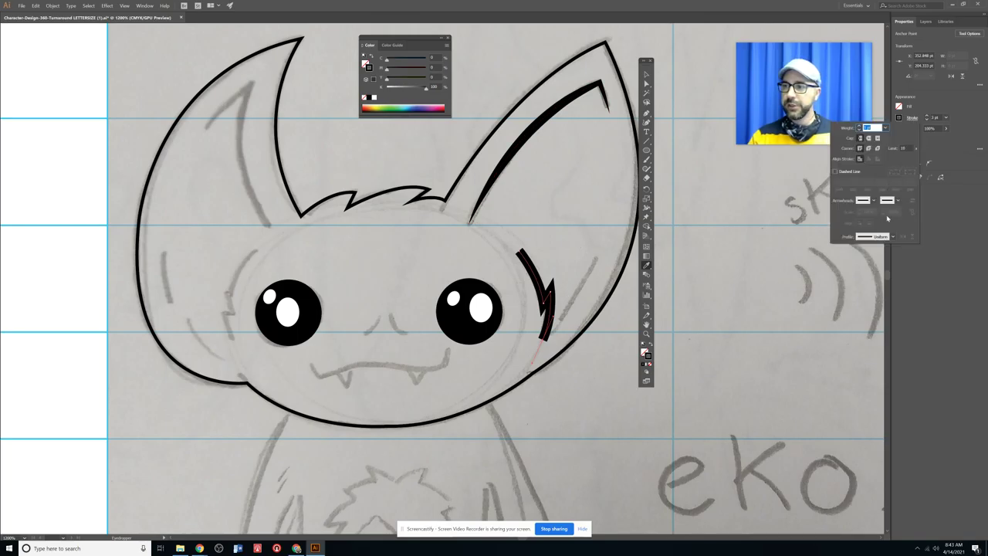
left_click(891, 238)
left_click(879, 265)
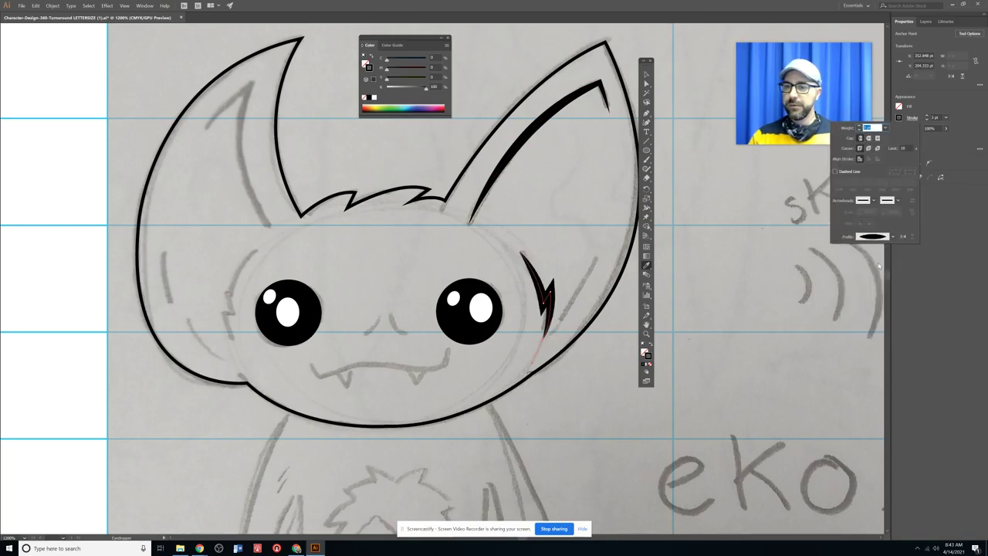
left_click(646, 74)
left_click(701, 237)
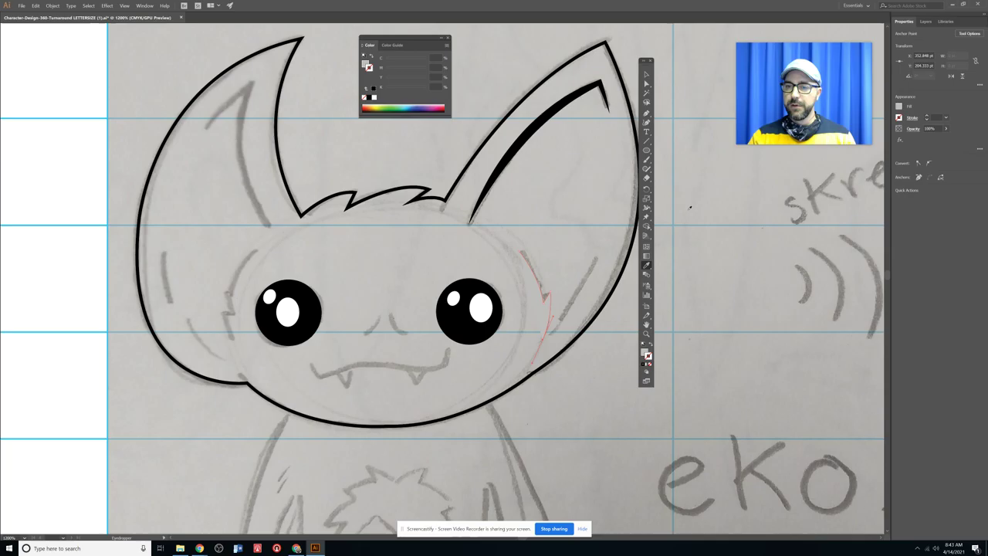
key("ctrl+z")
key("v")
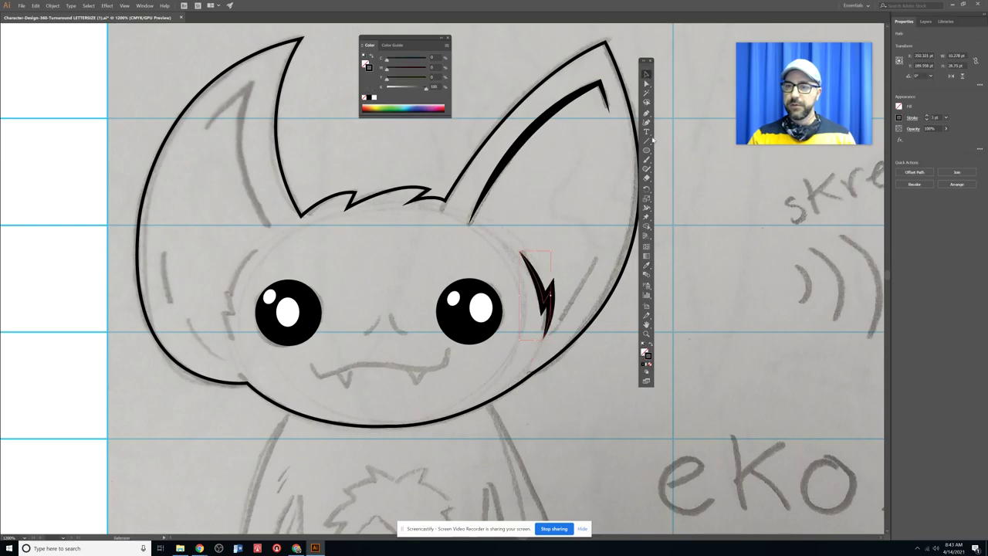
left_click(621, 306)
Trace the short curved line in the lower part of the right-hand ear with the Pen tool
left_click(646, 113)
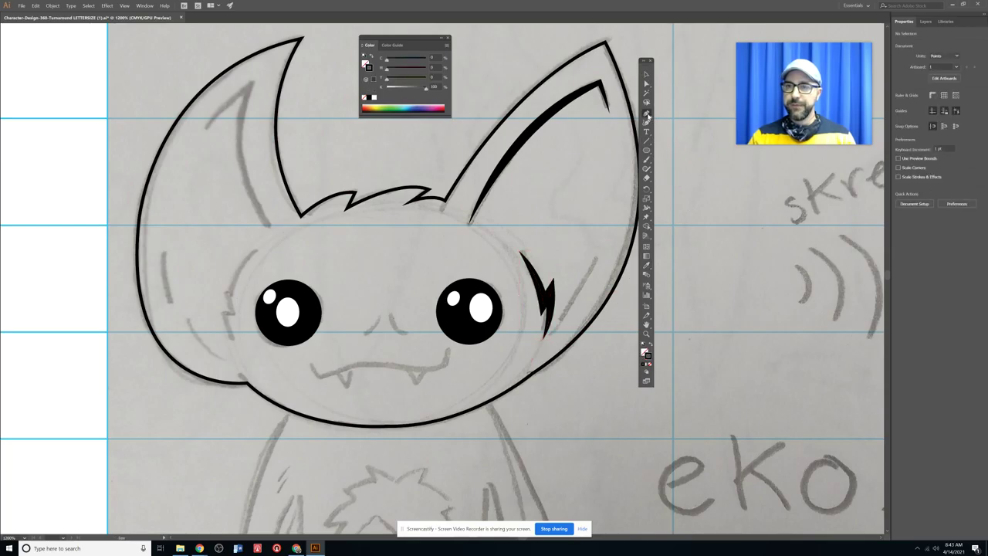
left_click(561, 321)
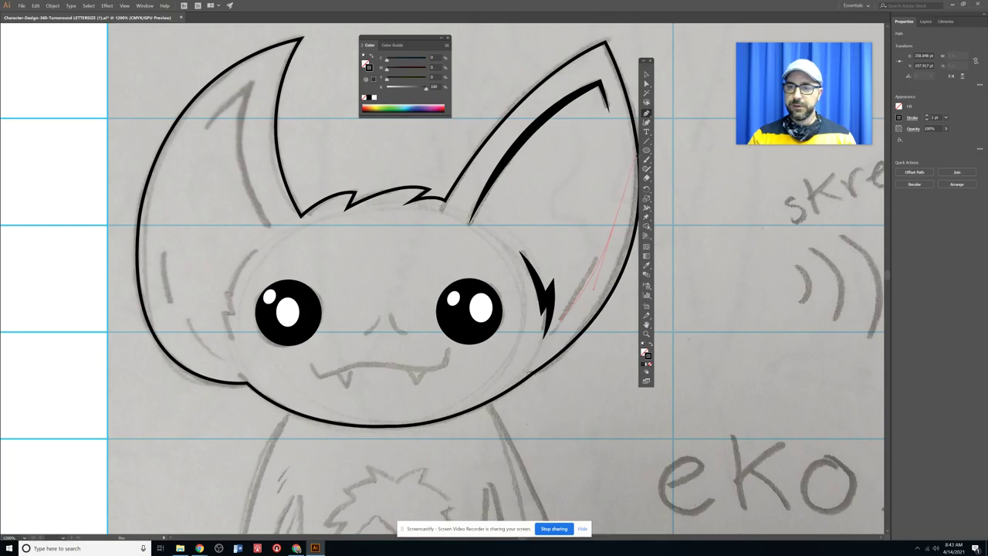
left_click(615, 222)
left_click(647, 76)
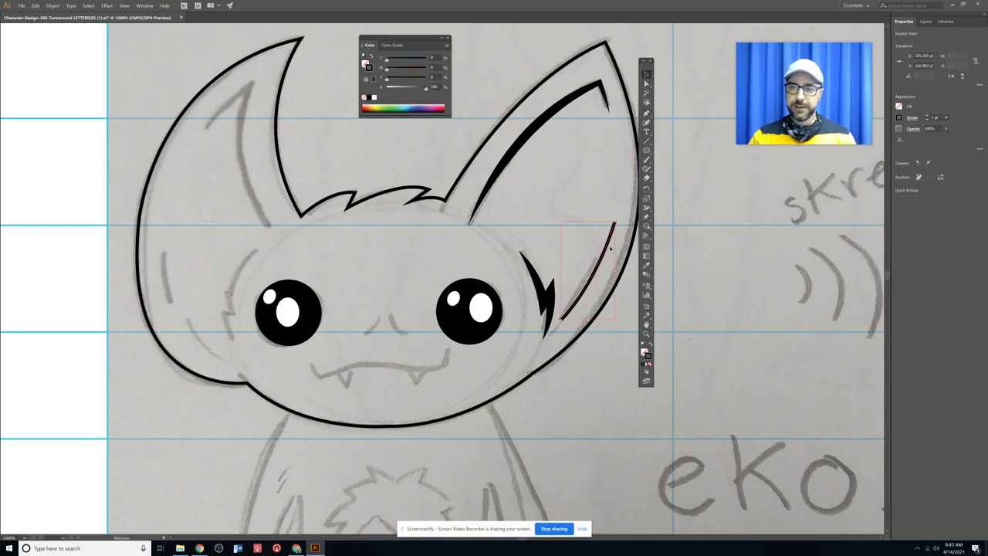
Trace the jagged fur line beside the left-hand eye with the Pen tool, including both of its notches
left_click(647, 114)
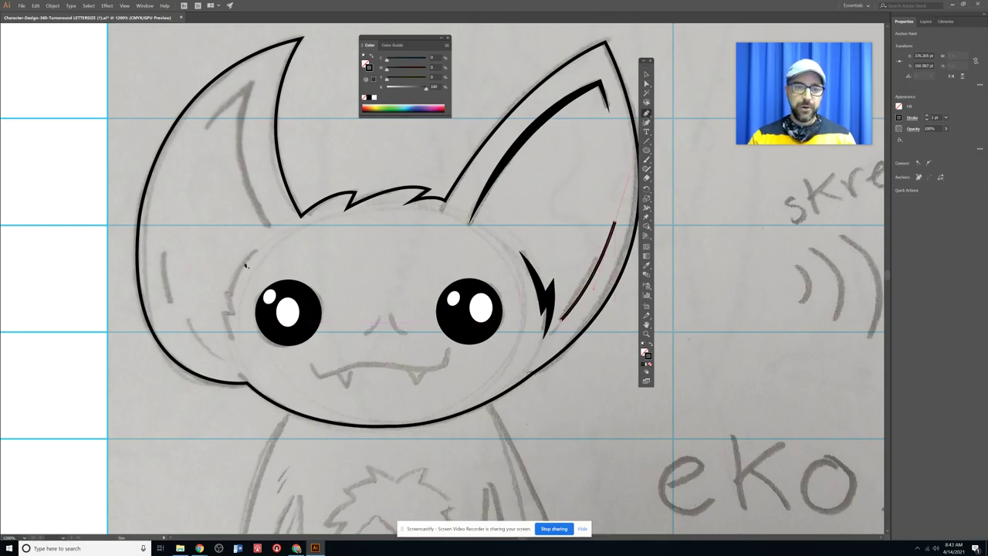
left_click(261, 253)
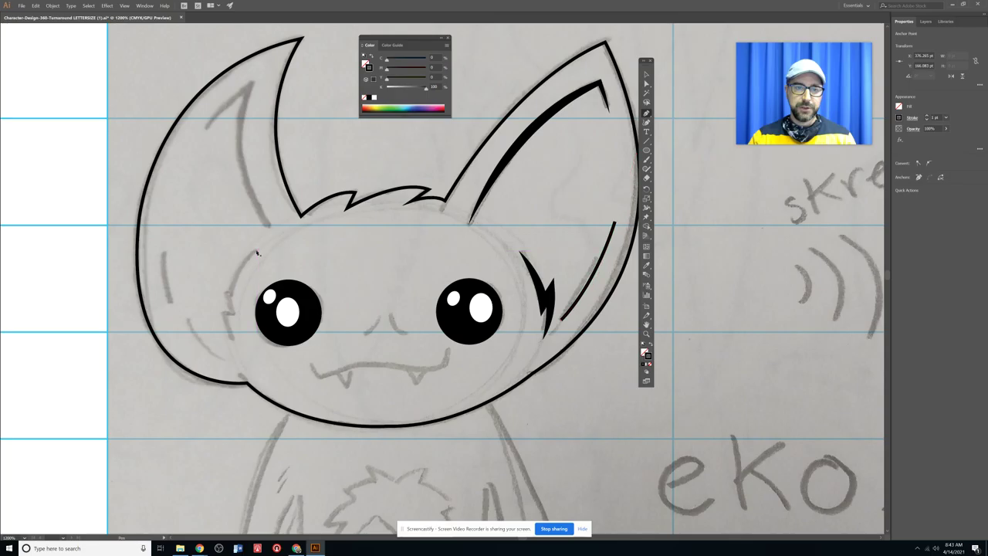
left_click(234, 311)
left_click_drag(222, 330, 222, 330)
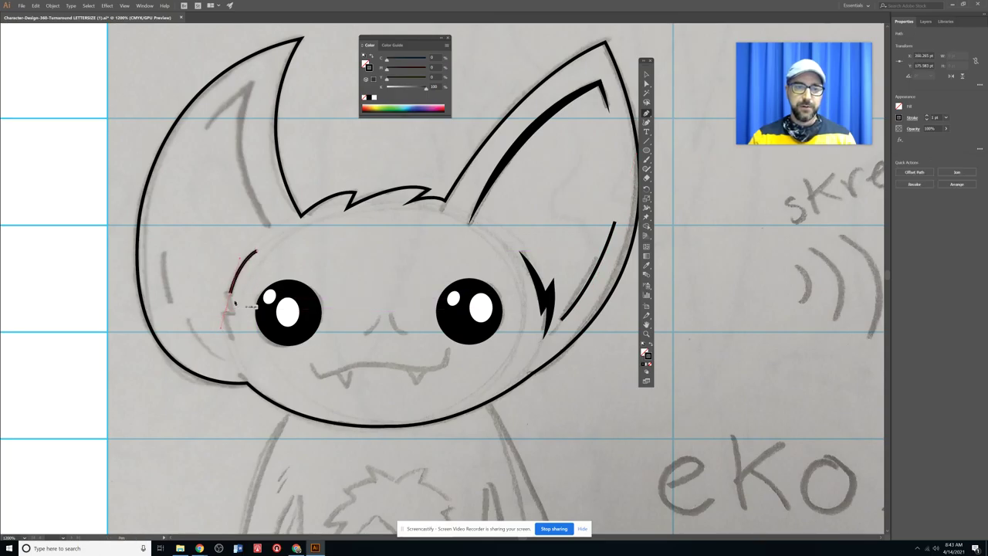
left_click(230, 293)
left_click(221, 284)
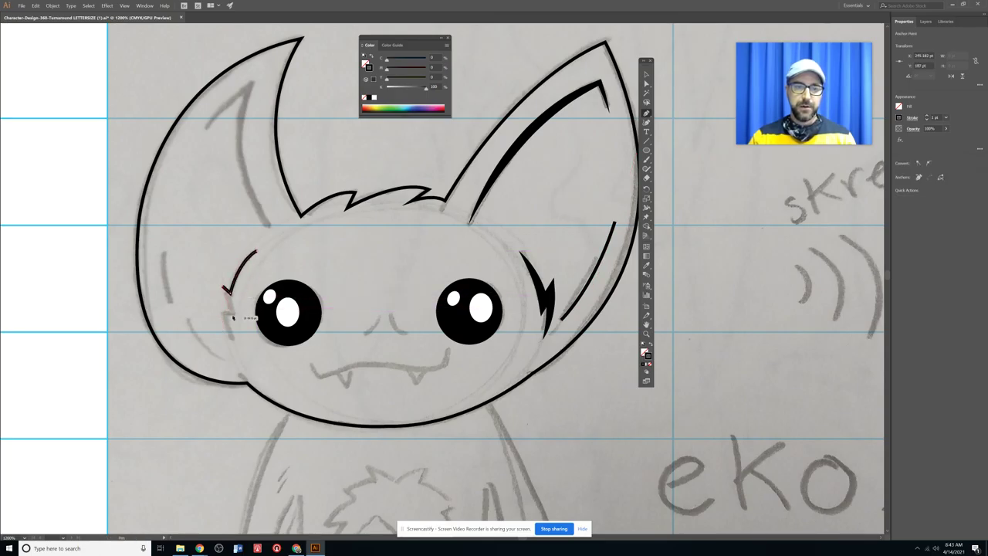
left_click(232, 316)
left_click(223, 312)
left_click(235, 348)
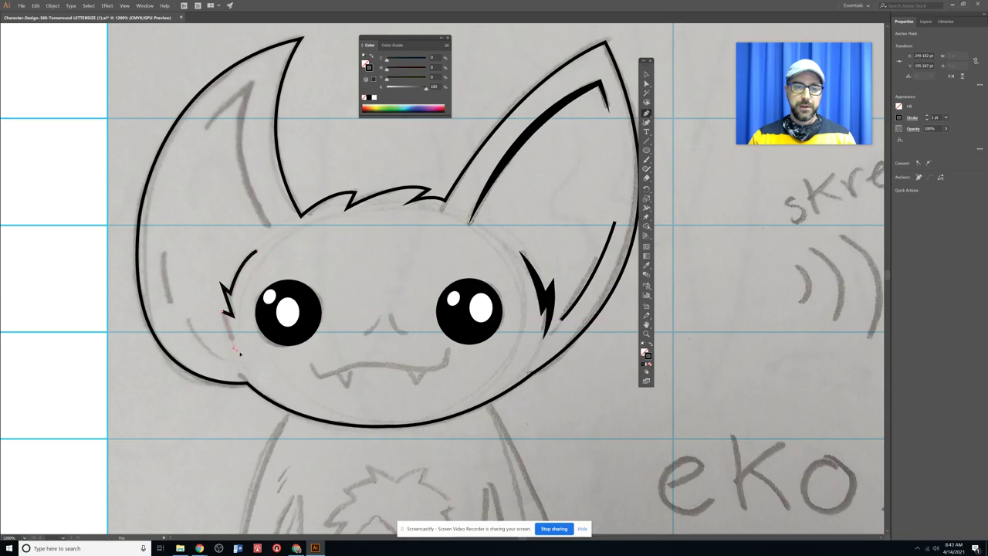
left_click(235, 349)
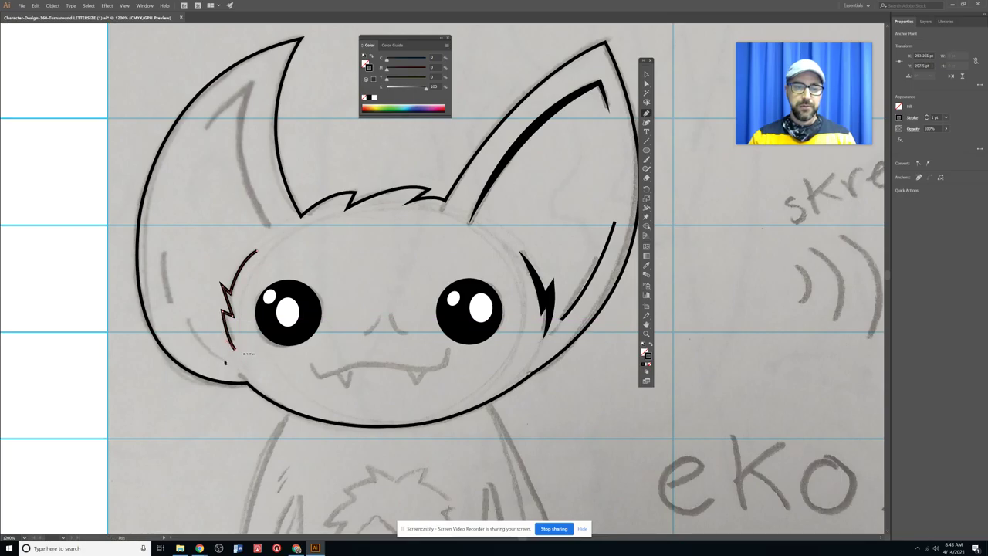
left_click(647, 74)
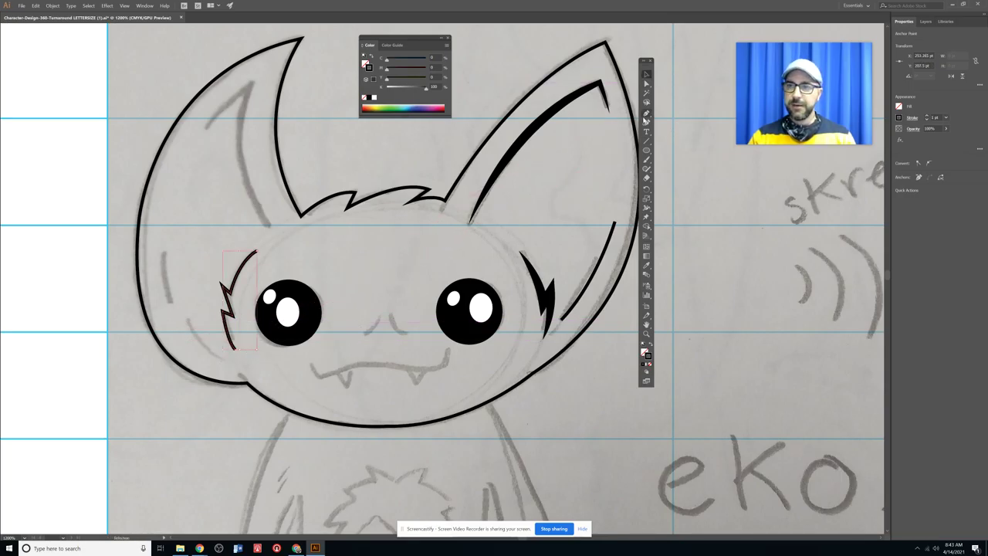
Trace the inner line of the left-hand ear with the Pen tool, from the short hook up to the tip and down to the base
left_click(647, 114)
left_click(207, 130)
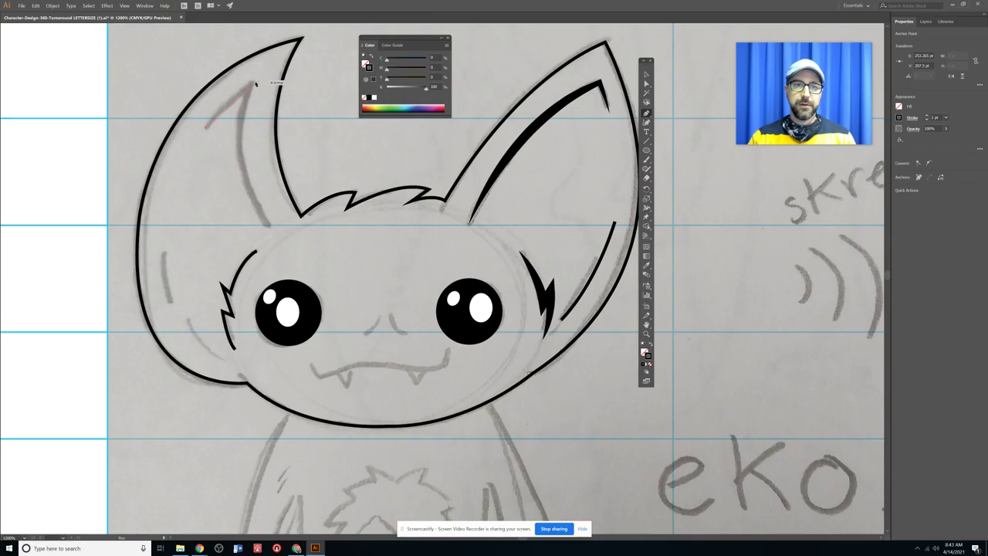
left_click_drag(251, 83, 283, 71)
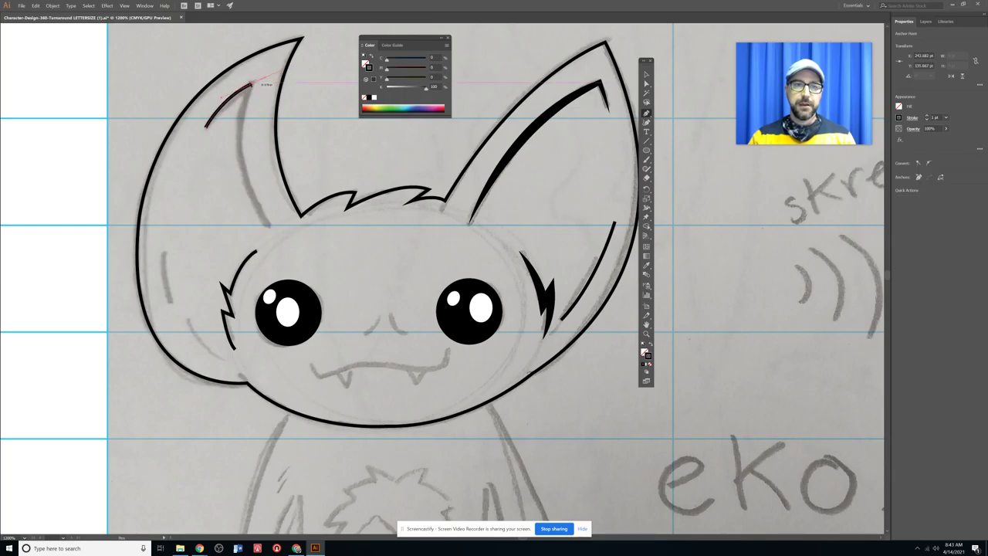
left_click(252, 84)
left_click_drag(272, 230, 332, 298)
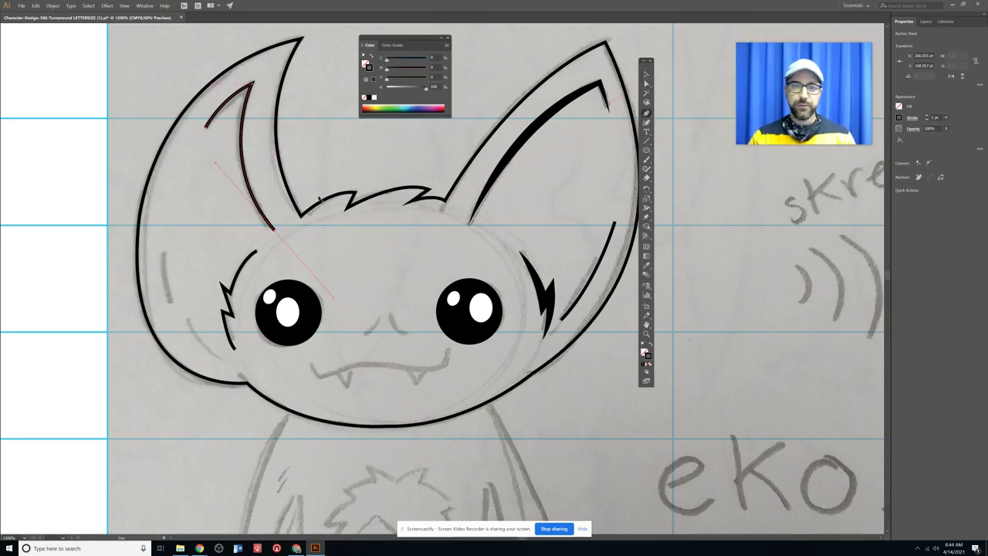
Trace the two short curved detail lines in the lower part of the left-hand ear with the Pen tool
left_click(165, 231)
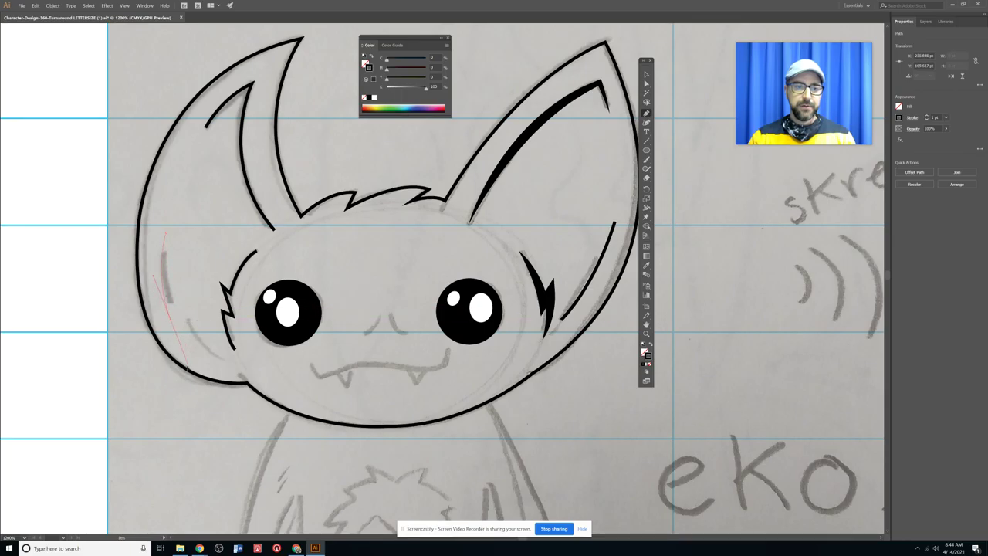
left_click_drag(188, 374, 189, 375)
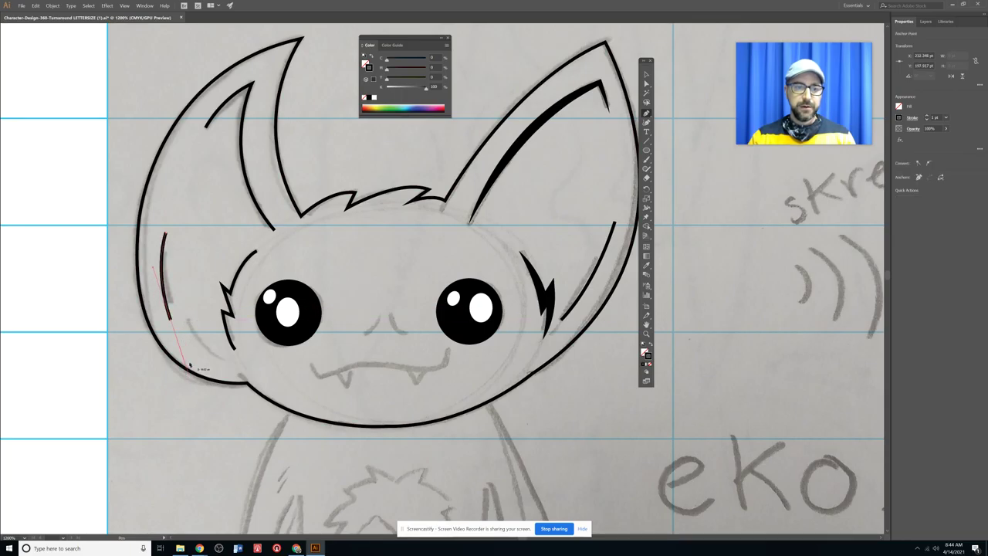
left_click(647, 74)
left_click(647, 114)
left_click(187, 321)
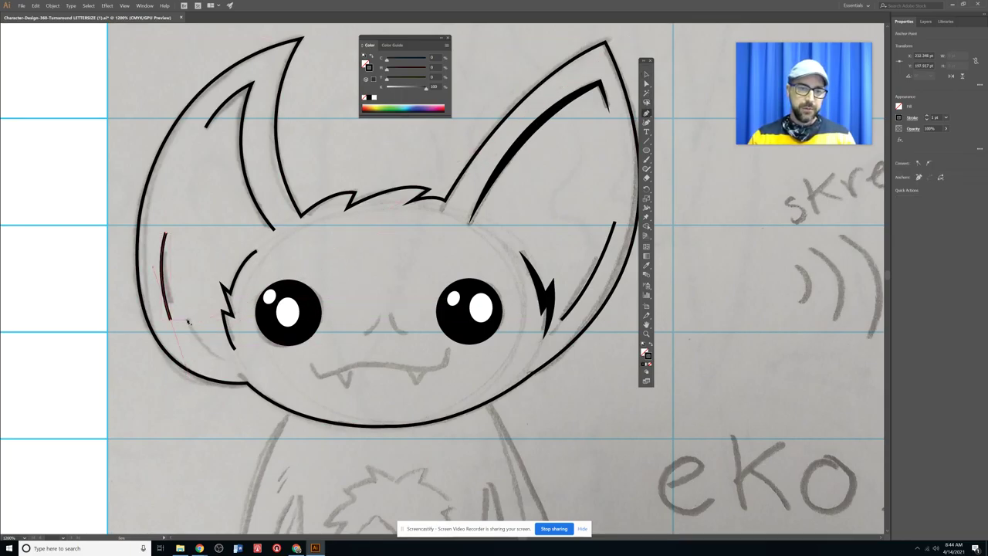
left_click_drag(225, 361, 254, 371)
key("v")
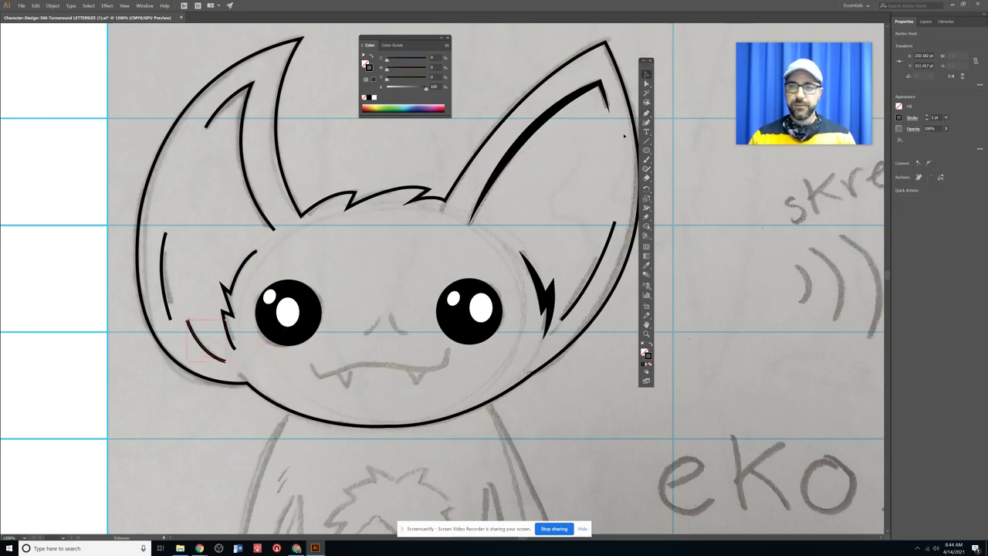
Trace the two short curved nose lines between the eyes with the Pen tool as separate paths
left_click(647, 113)
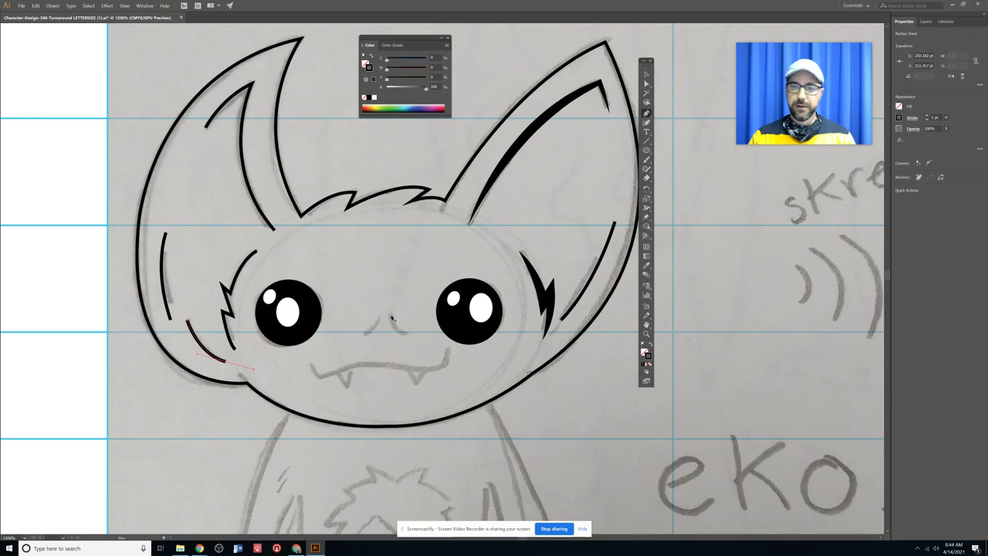
left_click(392, 318)
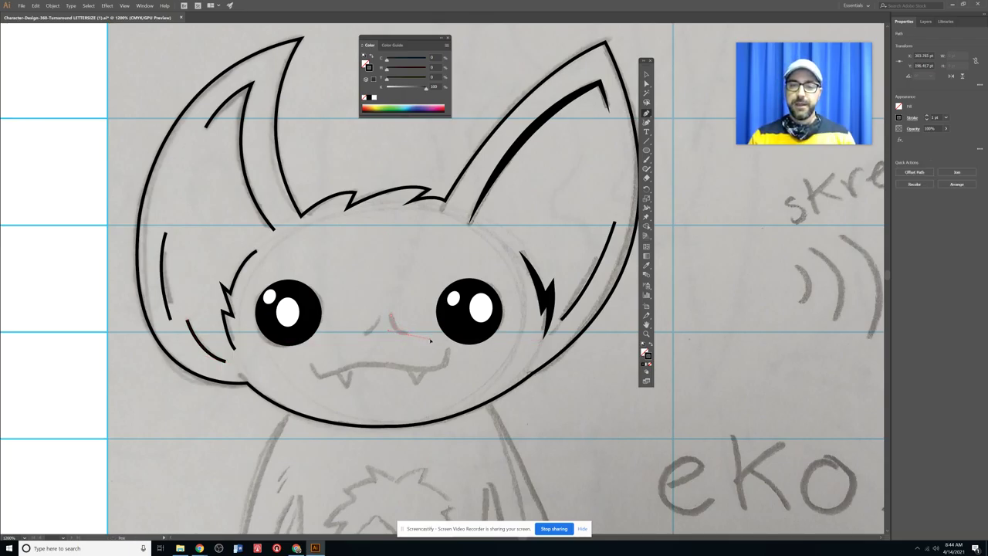
left_click_drag(410, 335, 429, 336)
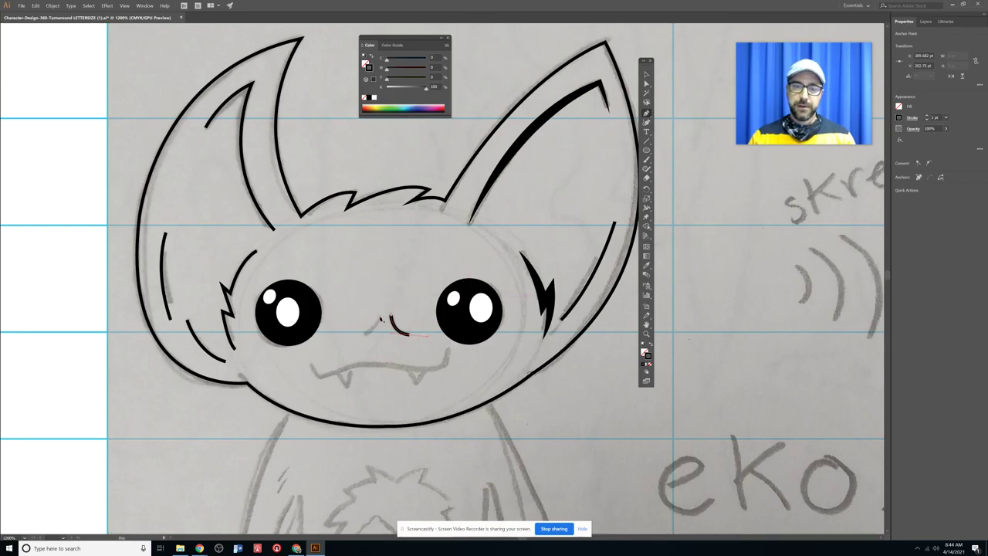
left_click(379, 319)
left_click_drag(359, 340, 339, 346)
left_click(646, 74)
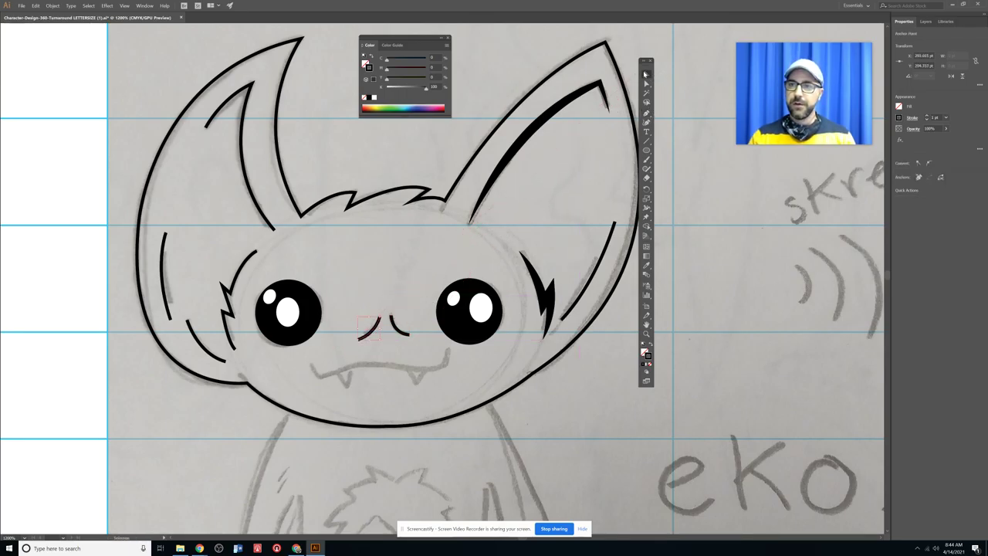
Trace the wavy mouth line with the Pen tool, from its left-hand corner to the upturned right-hand corner
left_click(646, 113)
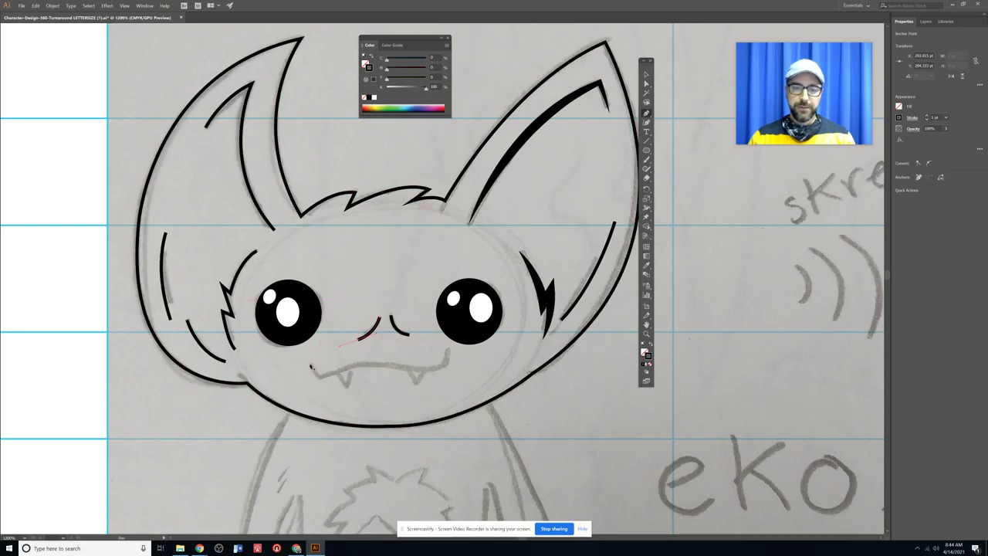
left_click(311, 365)
left_click_drag(325, 378, 335, 373)
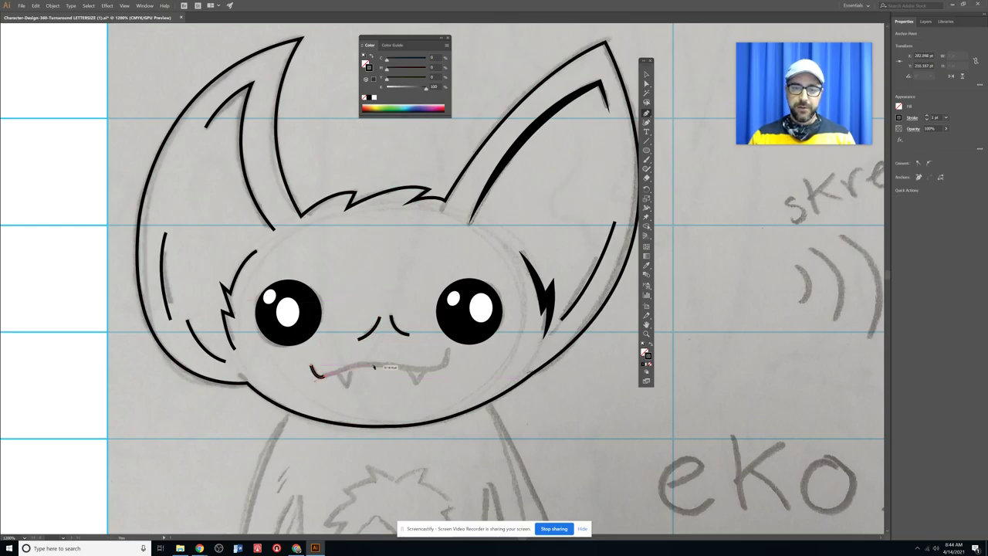
left_click(380, 366)
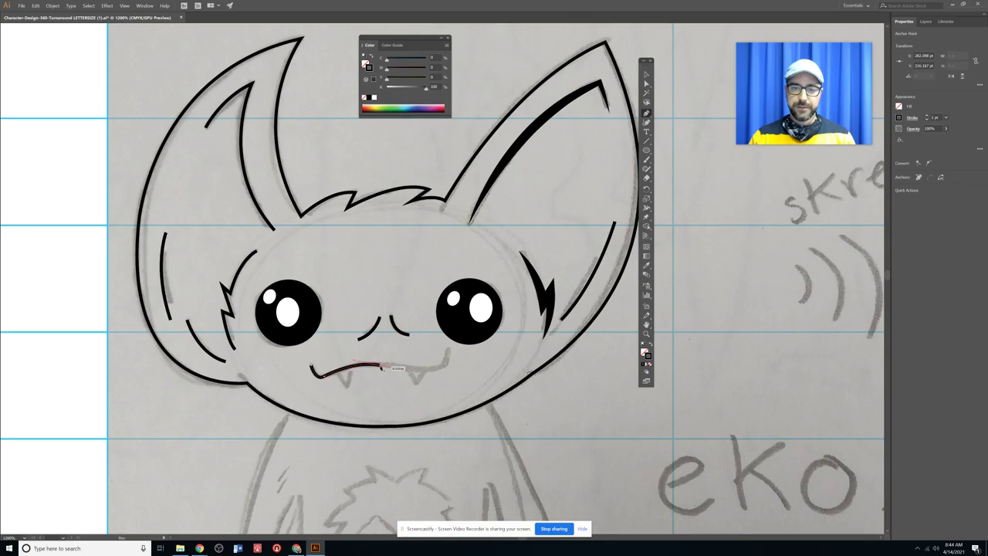
left_click(443, 364)
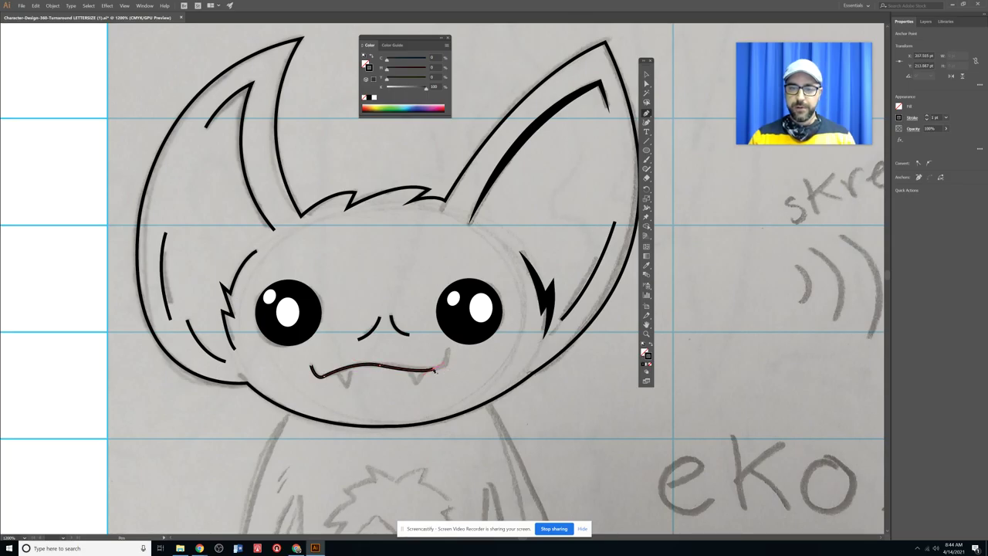
left_click_drag(448, 350, 445, 335)
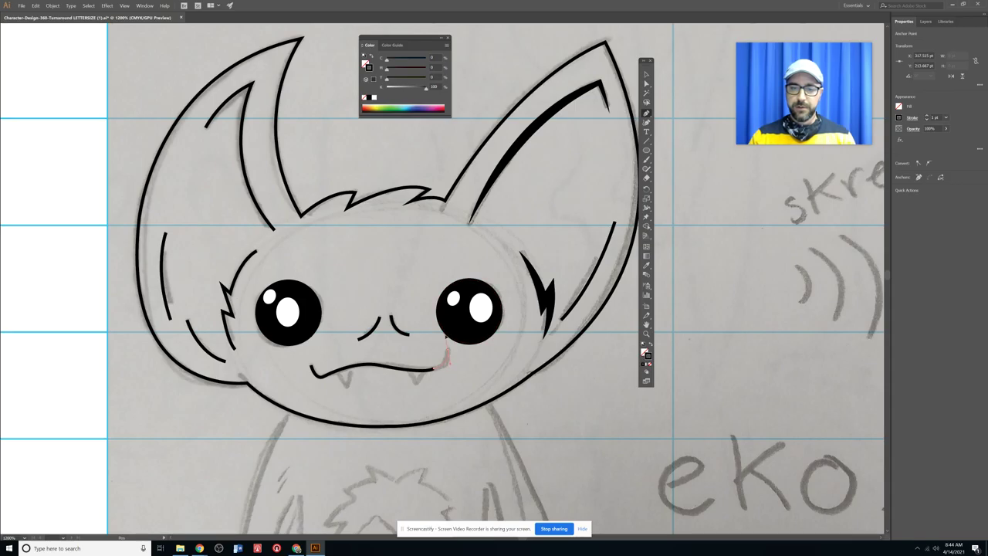
left_click(449, 353)
key("v")
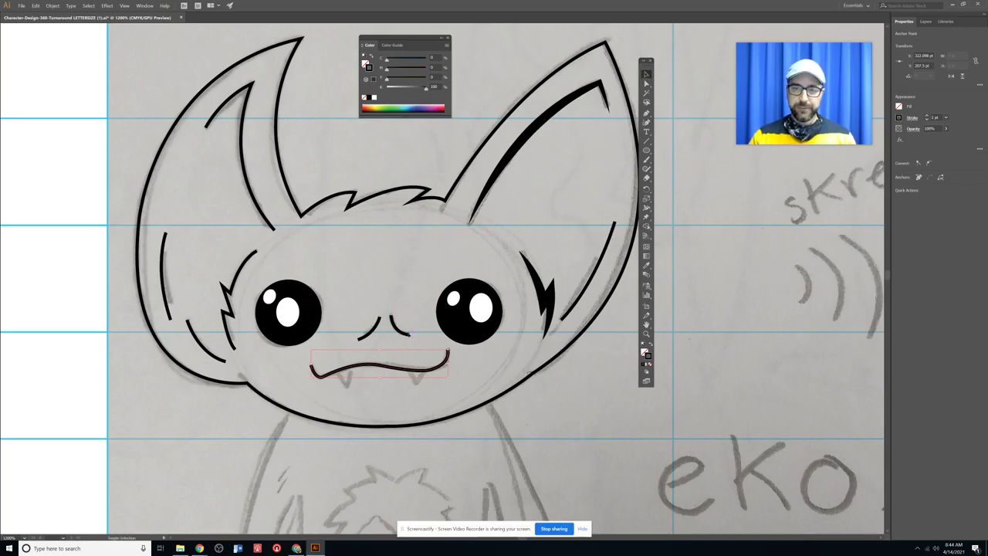
Select the mouth, nose, cheek fur and untapered ear detail lines together and copy the right-hand ear's inner line stroke to them with the Eyedropper
left_click(400, 328, "shift")
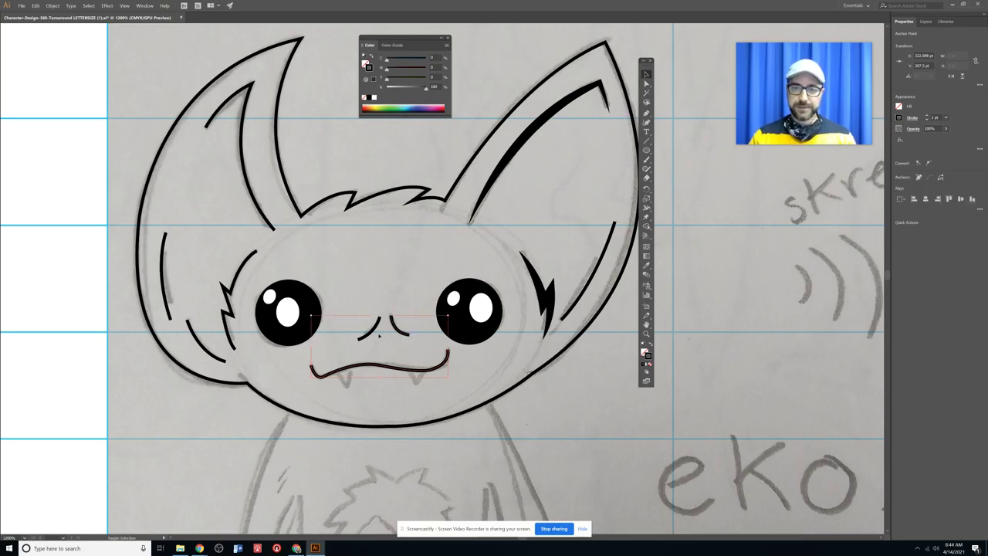
left_click(549, 298, "shift")
left_click(587, 288, "shift")
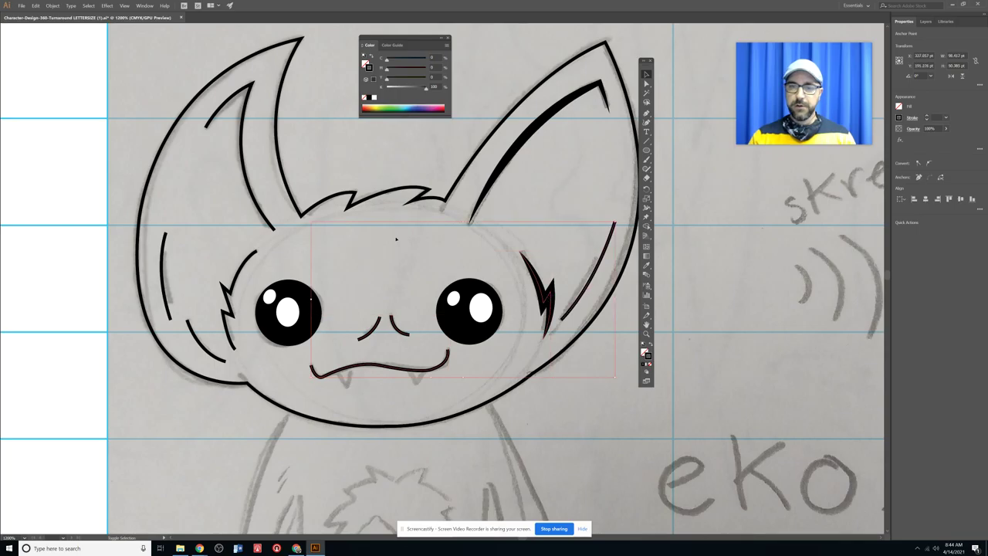
left_click(257, 254, "shift")
left_click(263, 214, "shift")
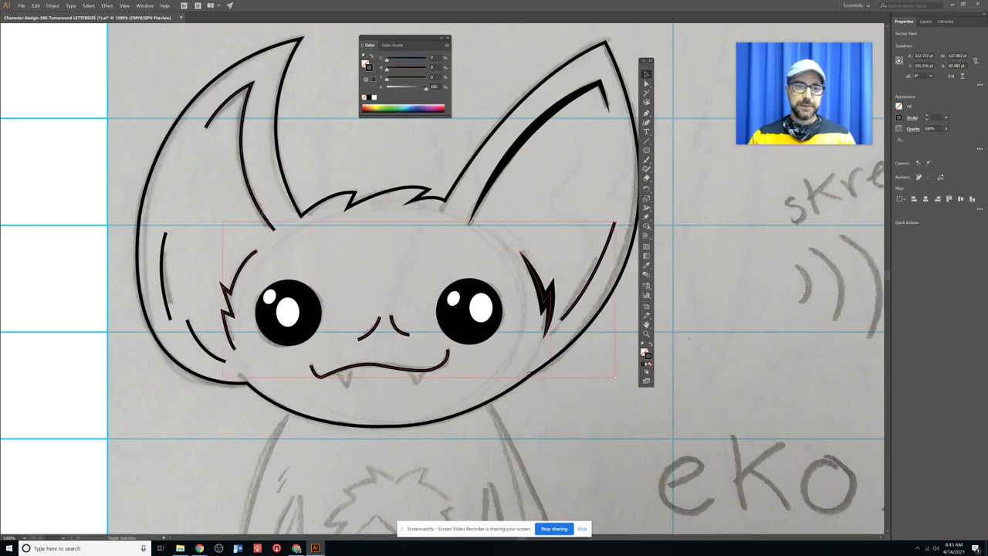
left_click(165, 278, "shift")
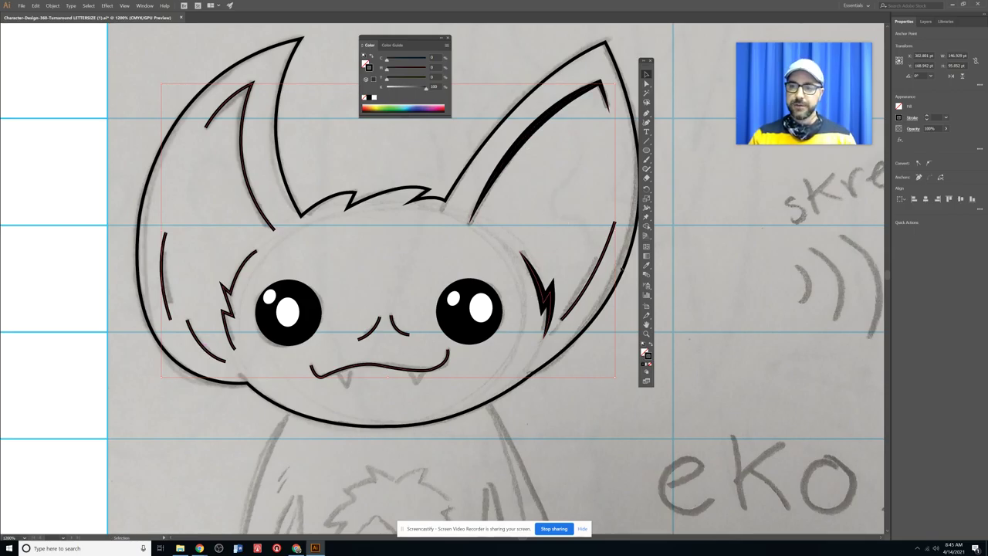
left_click(647, 265)
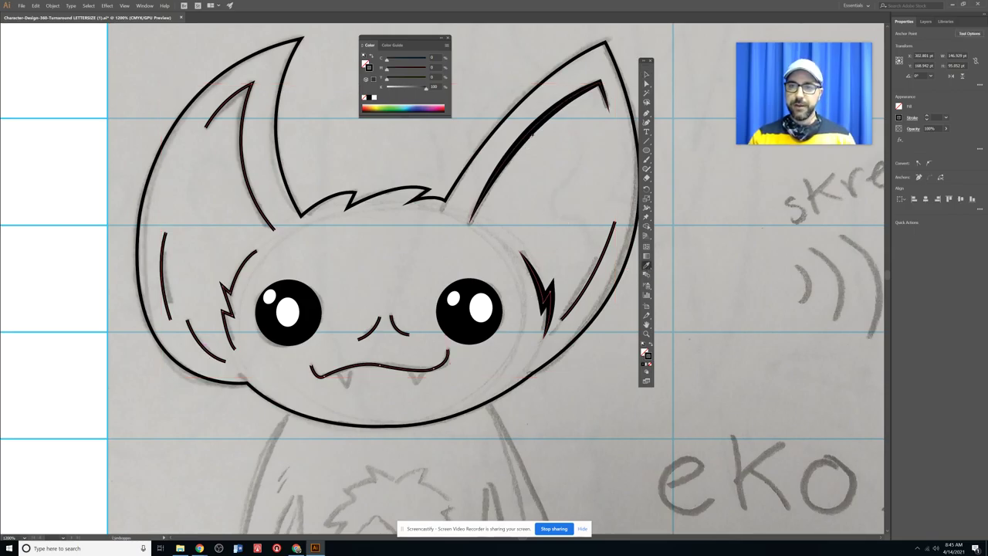
left_click(529, 133)
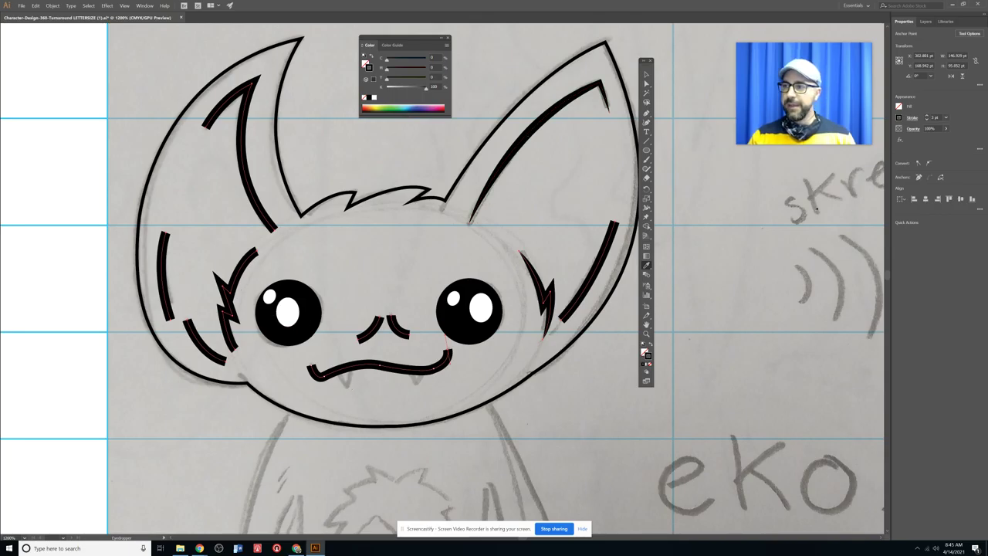
Apply Width Profile 1 to the selected detail lines and set their stroke weight to 2 pt
left_click(912, 118)
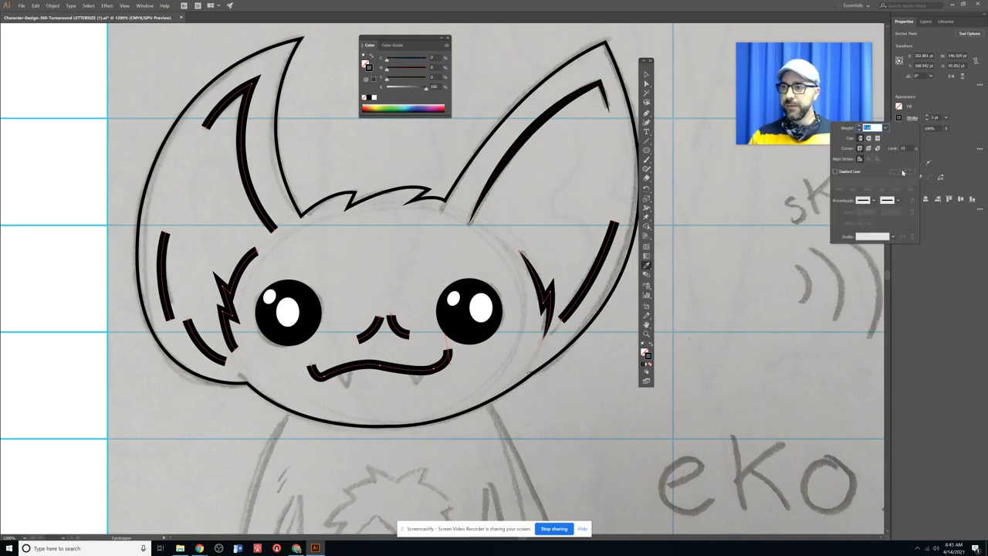
left_click(893, 238)
left_click(869, 266)
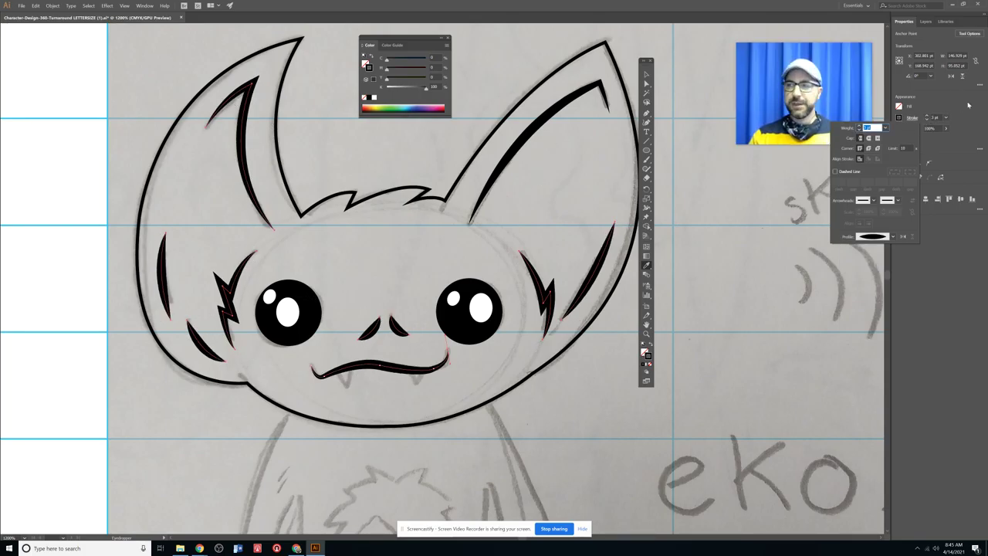
left_click(929, 121)
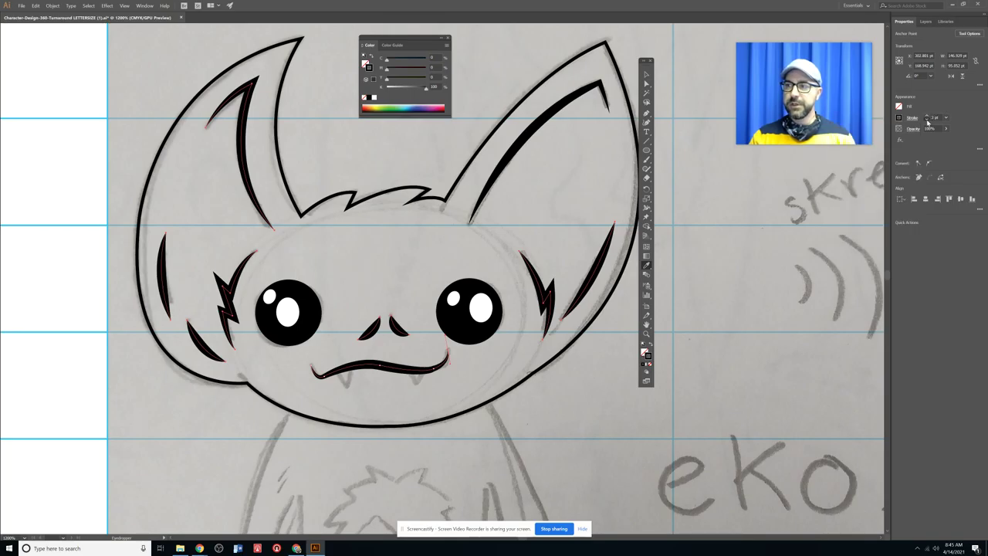
left_click(927, 120)
Set the stroke weight of the right-hand ear's long inner line to 2 pt and deselect it
left_click(647, 73)
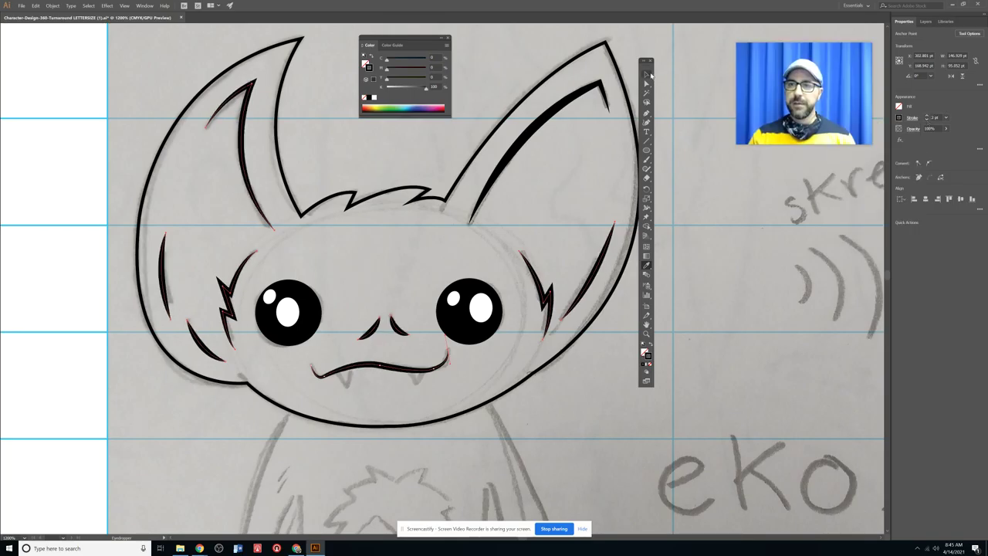
left_click(568, 100)
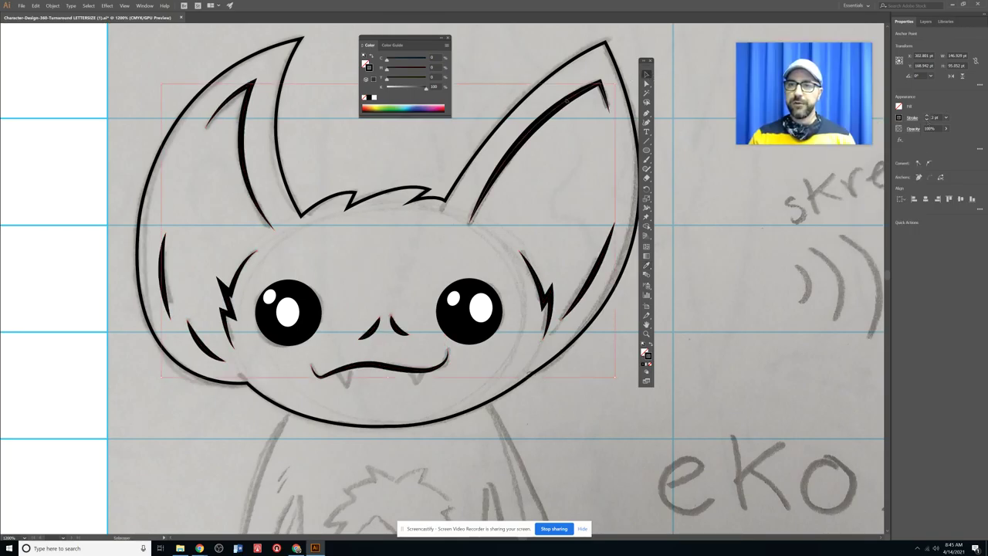
left_click(926, 120)
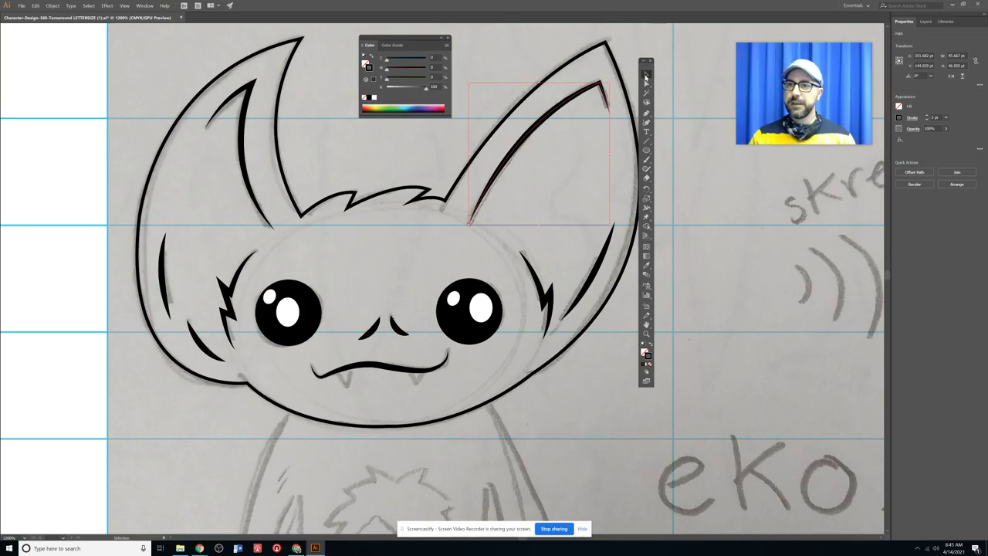
left_click(697, 79)
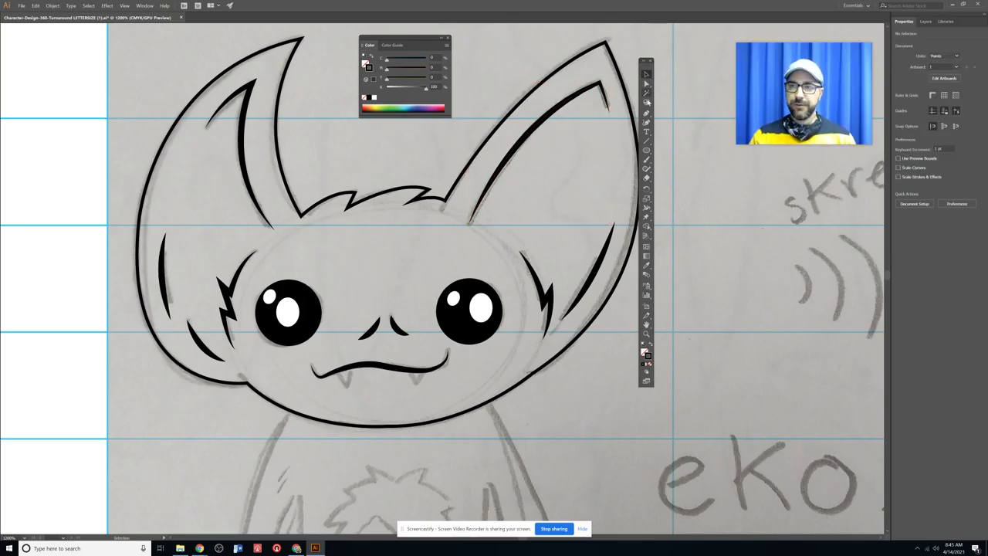
Trace the right-hand fang below the mouth line as a closed triangular path with the Pen tool
left_click(647, 112)
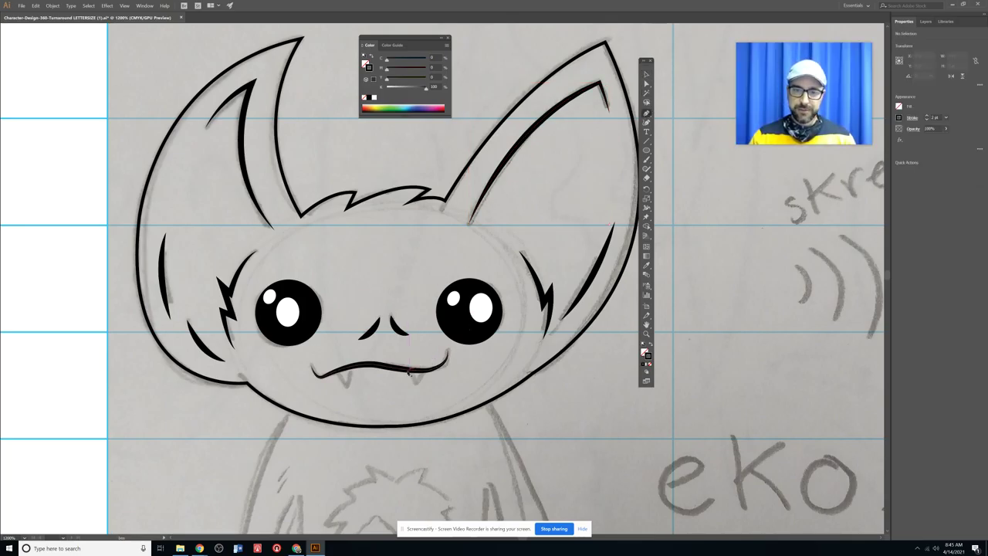
left_click(408, 370)
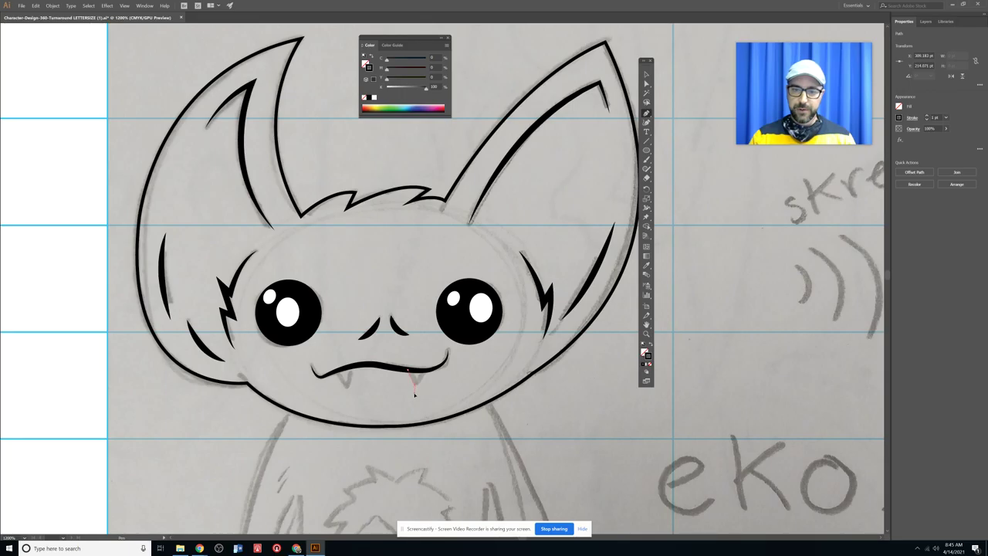
left_click_drag(416, 391, 426, 367)
left_click(427, 369)
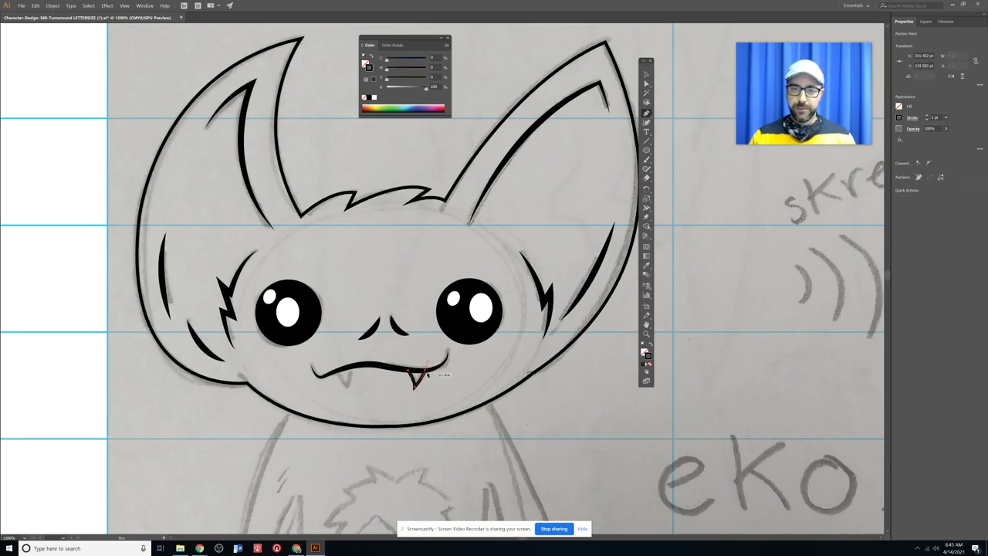
left_click(409, 370)
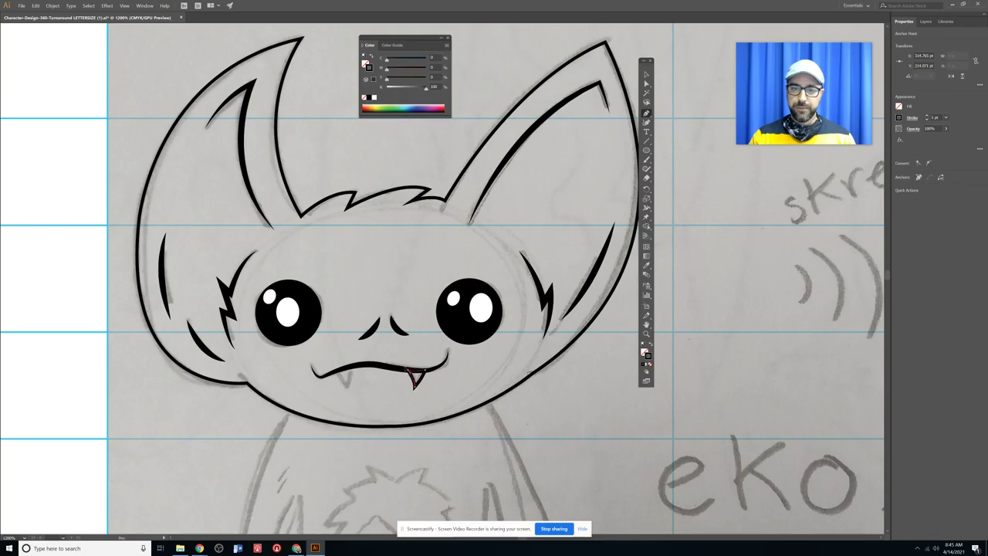
left_click(647, 75)
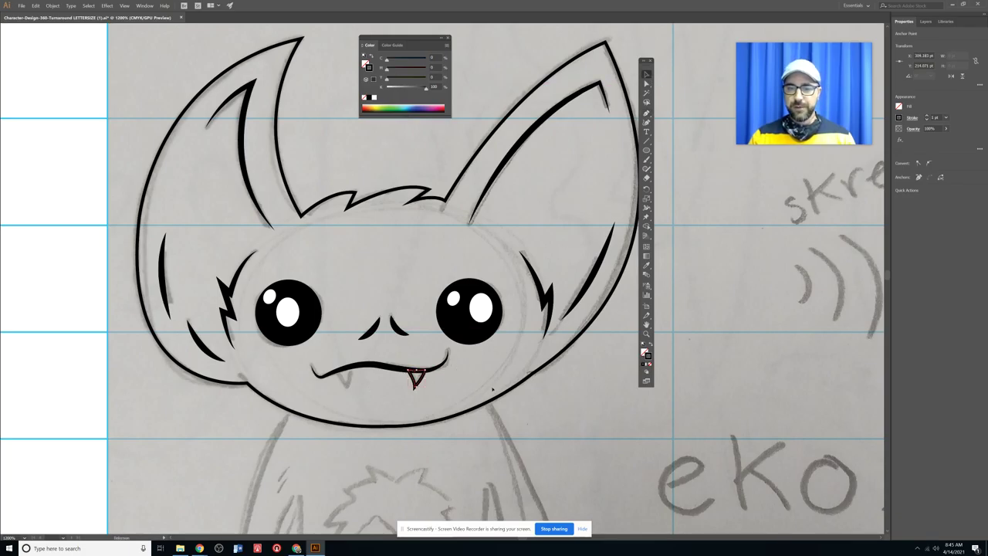
Try pasting a copy of the right-hand fang, undo the paste and reselect the original fang
key("ctrl+v")
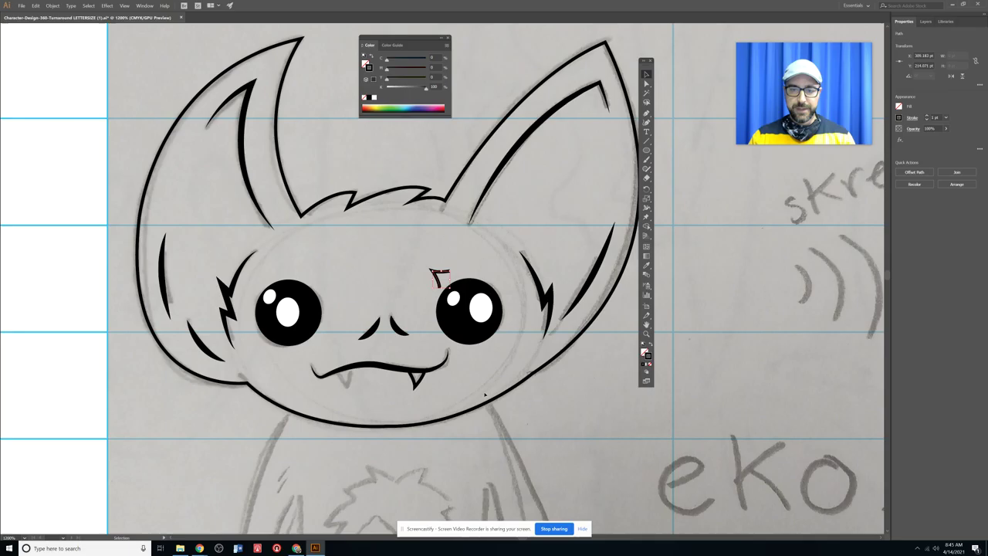
key("ctrl+z")
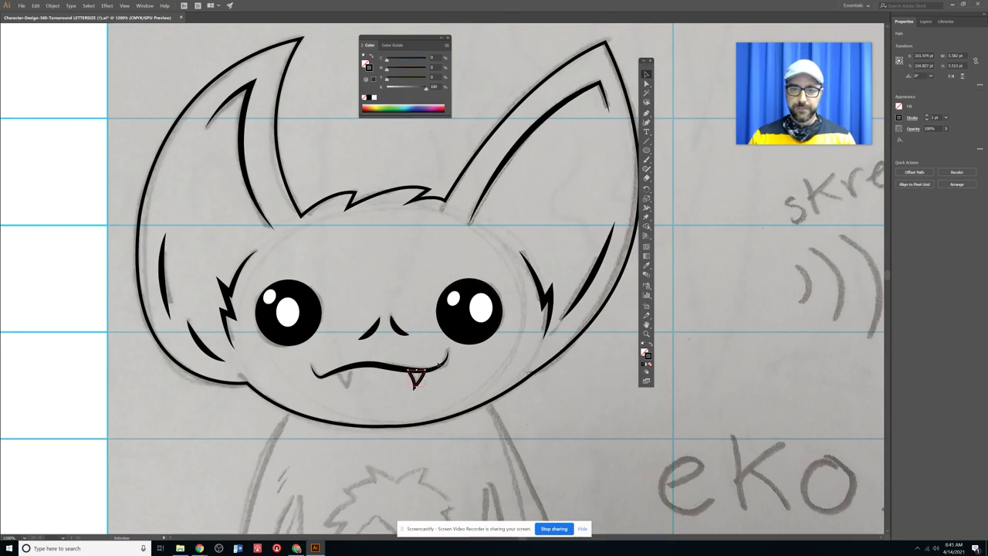
left_click(457, 385)
left_click(422, 378)
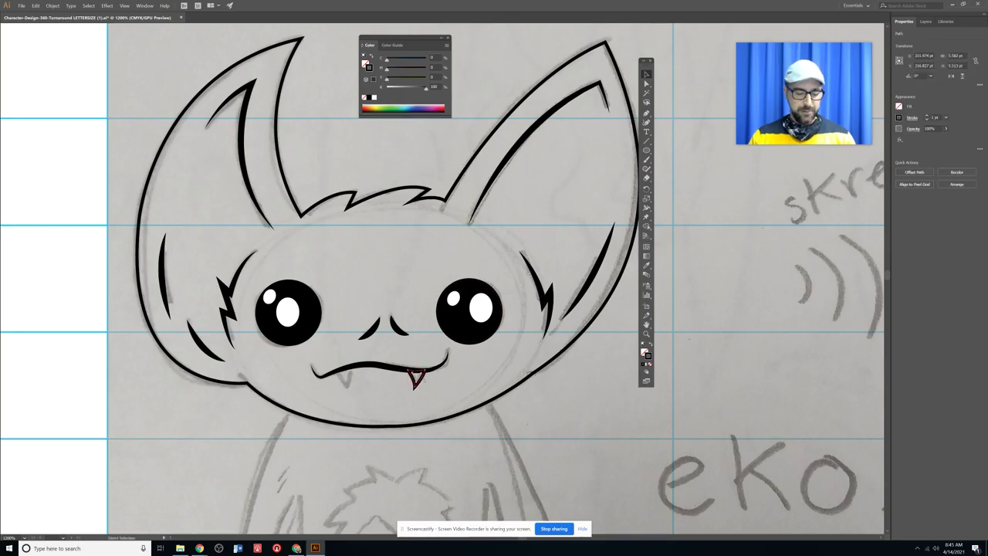
Paste a copy of the right-hand fang below the mouth's left half and reflect it across the vertical axis
key("ctrl+v")
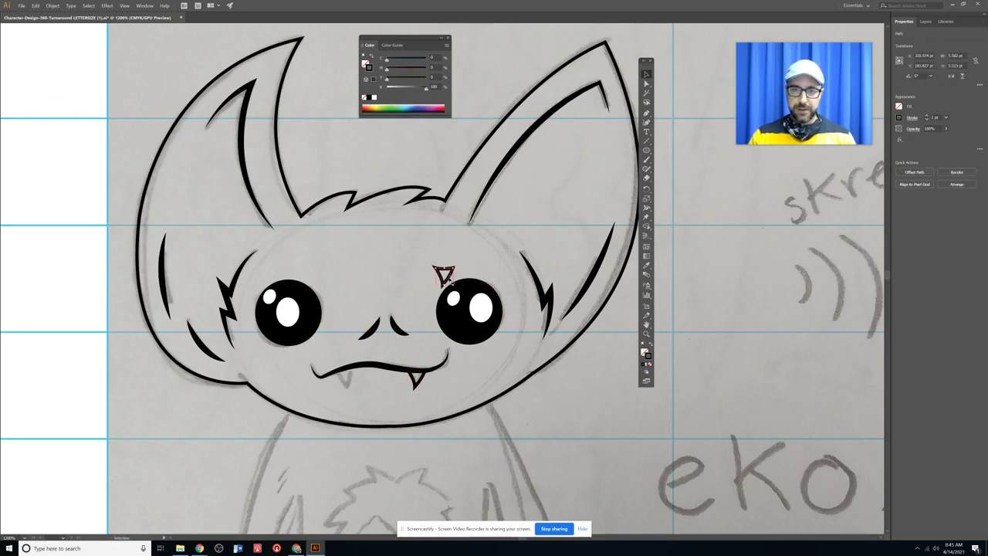
left_click_drag(445, 278, 346, 391)
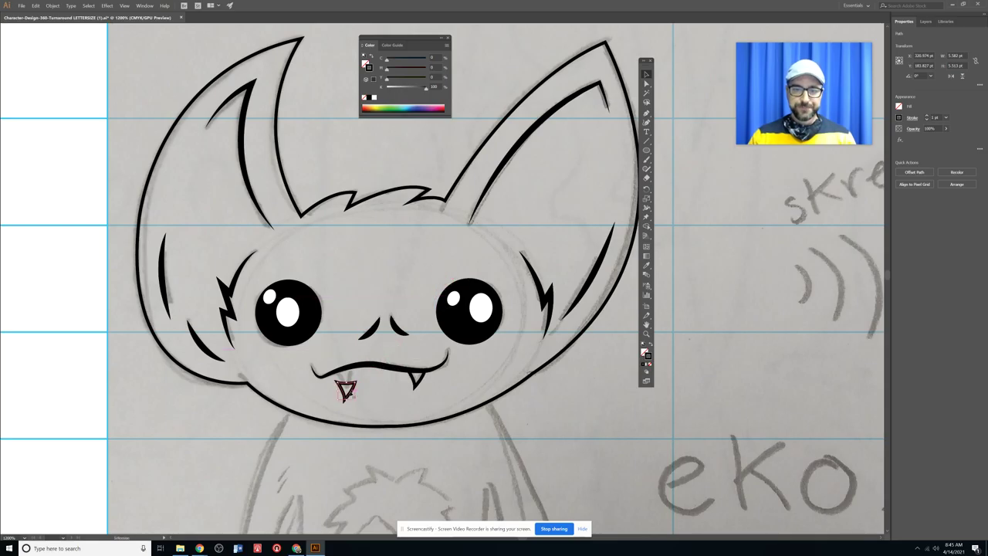
right_click(346, 390)
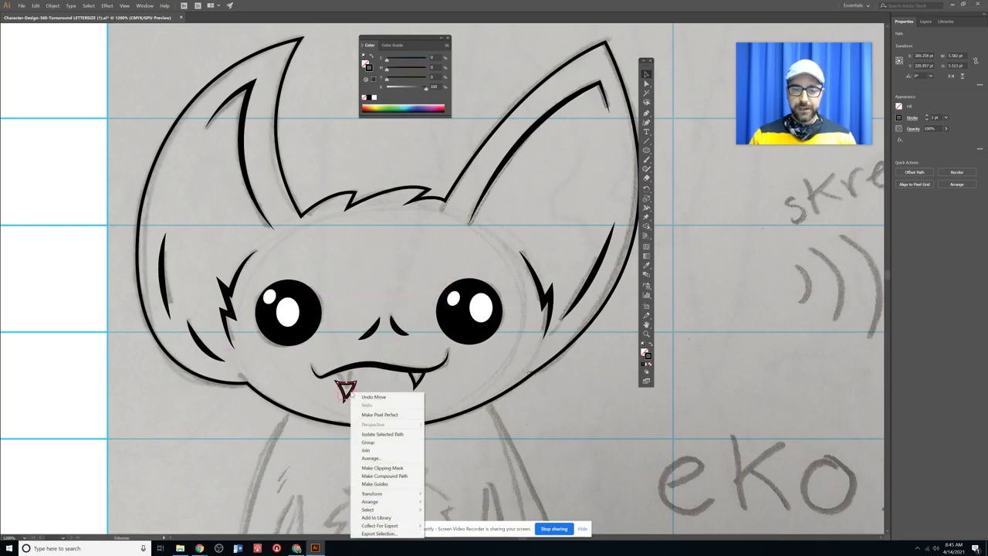
mouse_move(372, 494)
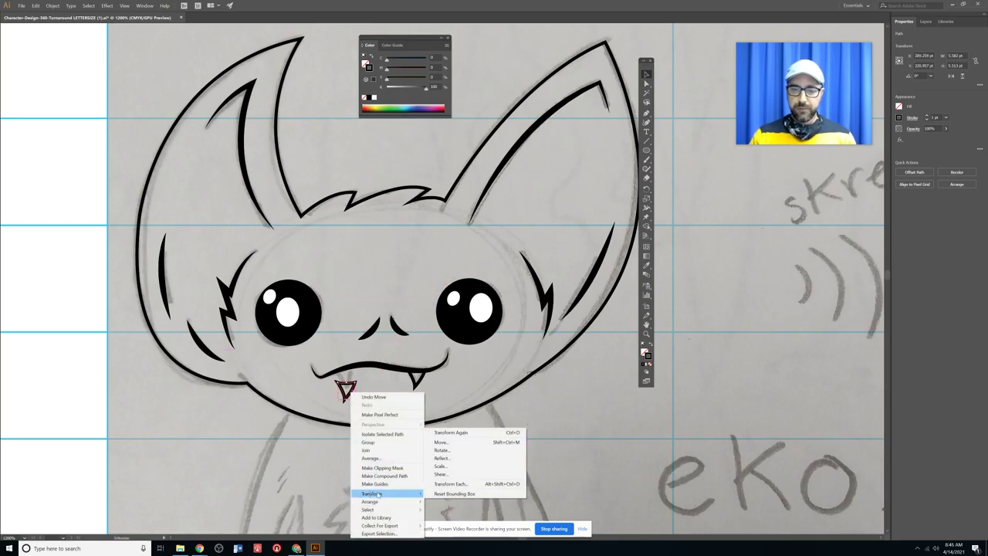
left_click(441, 458)
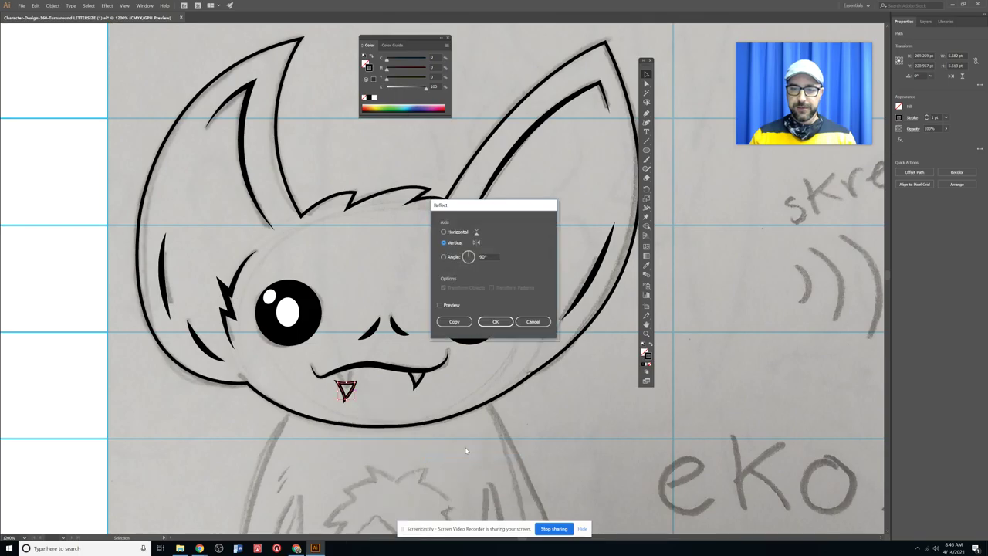
left_click(495, 321)
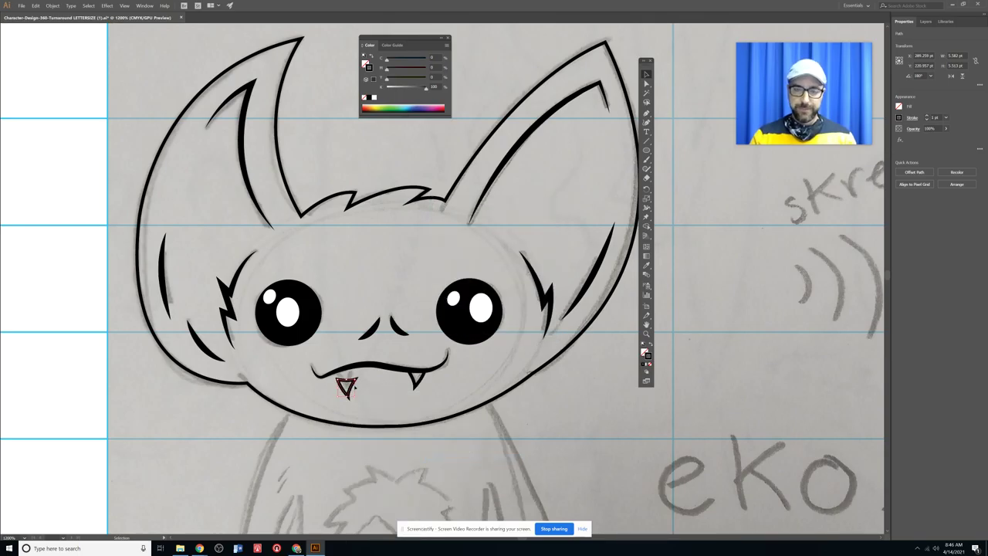
Nudge the mirrored fang up against the mouth line and rotate it slightly to follow the curve
key("Up")
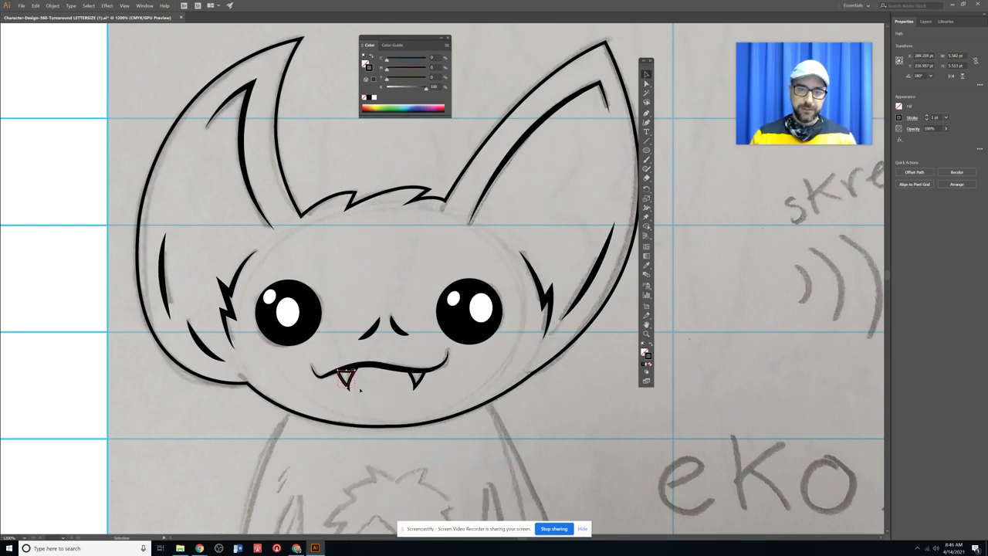
left_click_drag(357, 388, 360, 386)
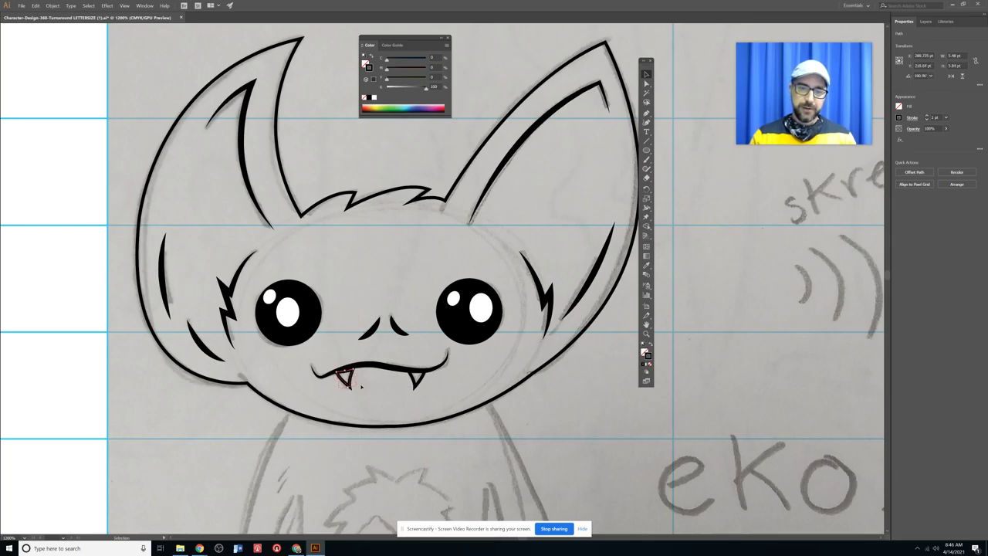
left_click(613, 431)
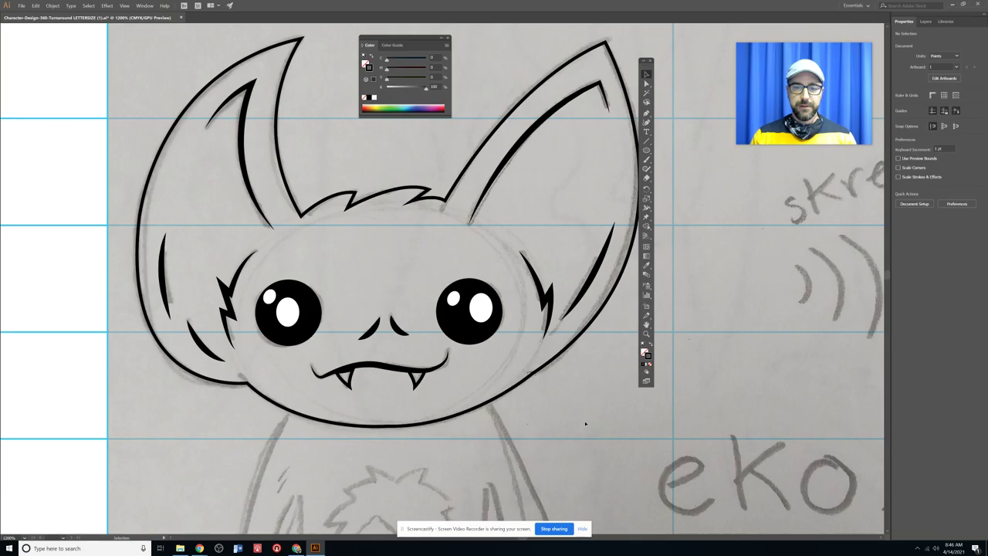
Select the bat's head outline and display the document swatches beside the drawing, clear of the head
key("ctrl+minus")
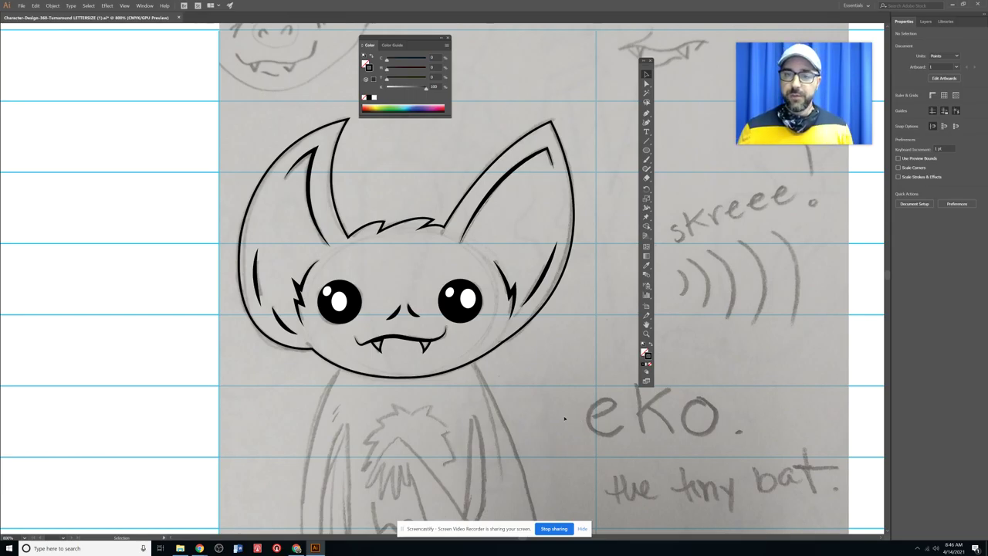
scroll(538, 328, "down", 5)
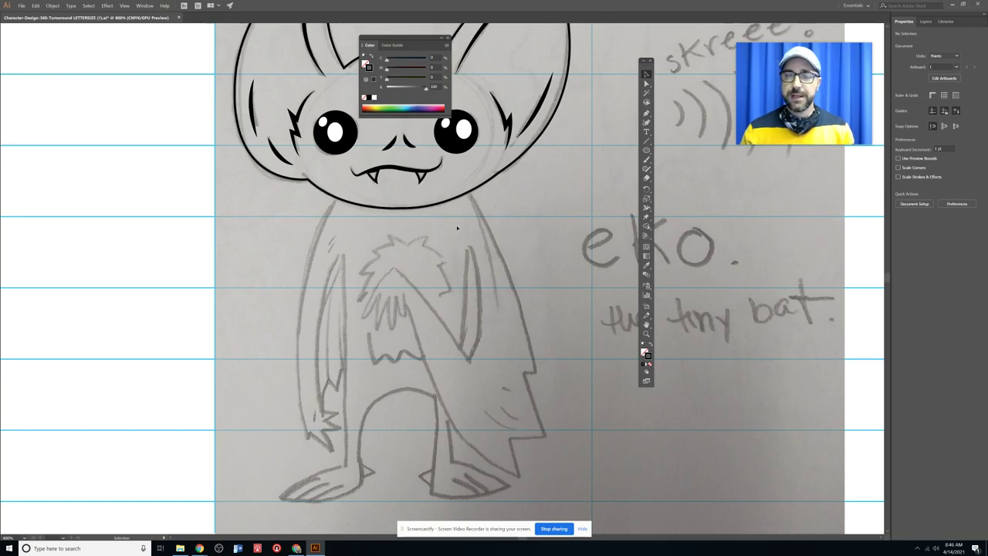
left_click_drag(457, 228, 437, 323)
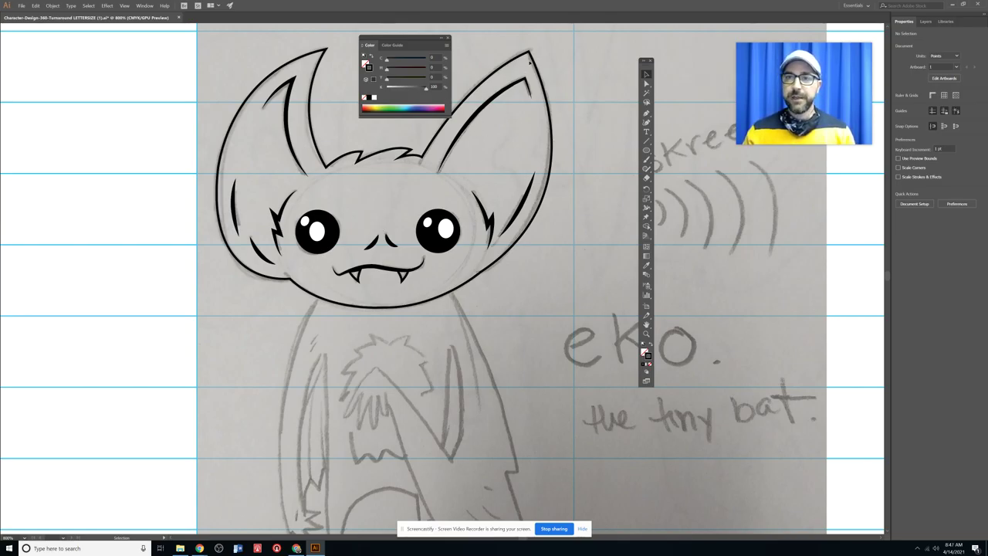
left_click(532, 63)
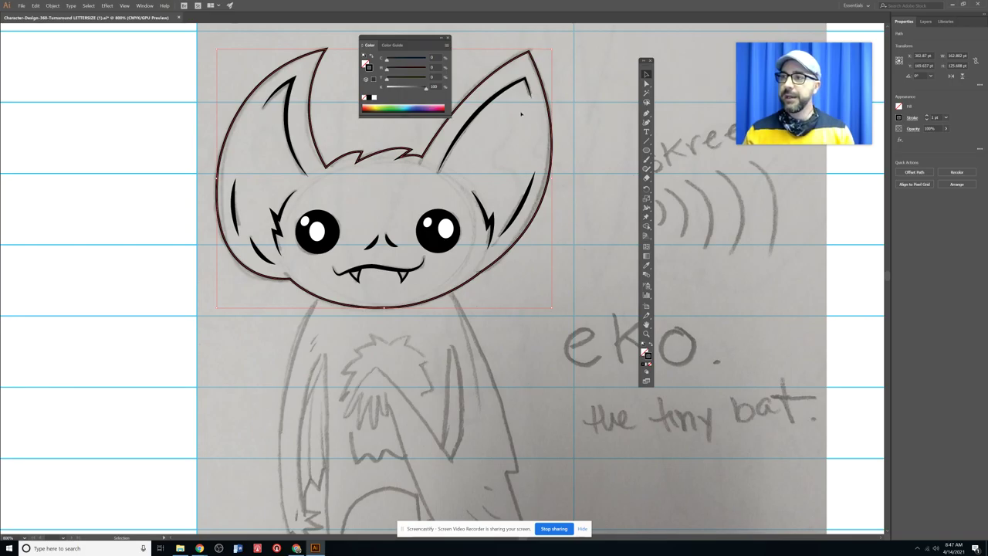
left_click(145, 6)
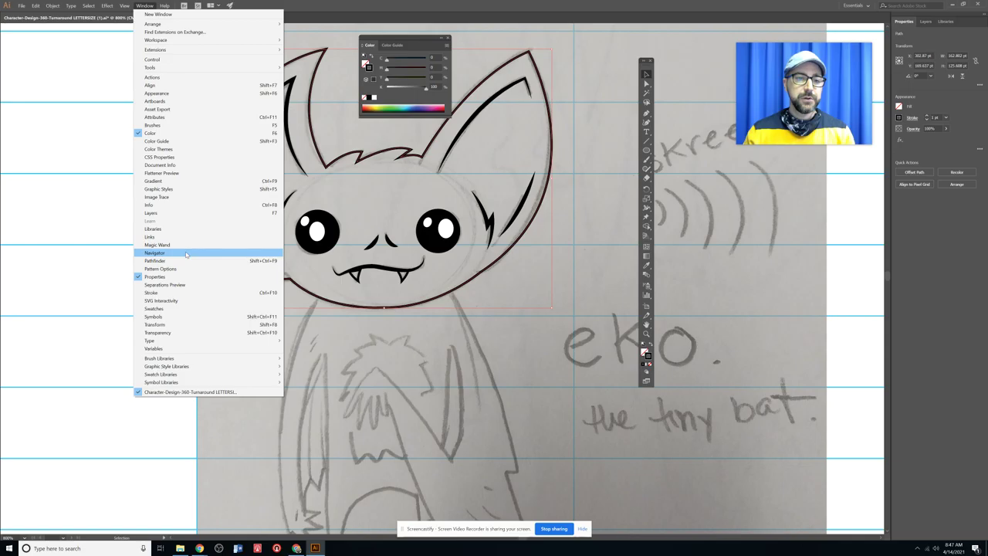
left_click(177, 308)
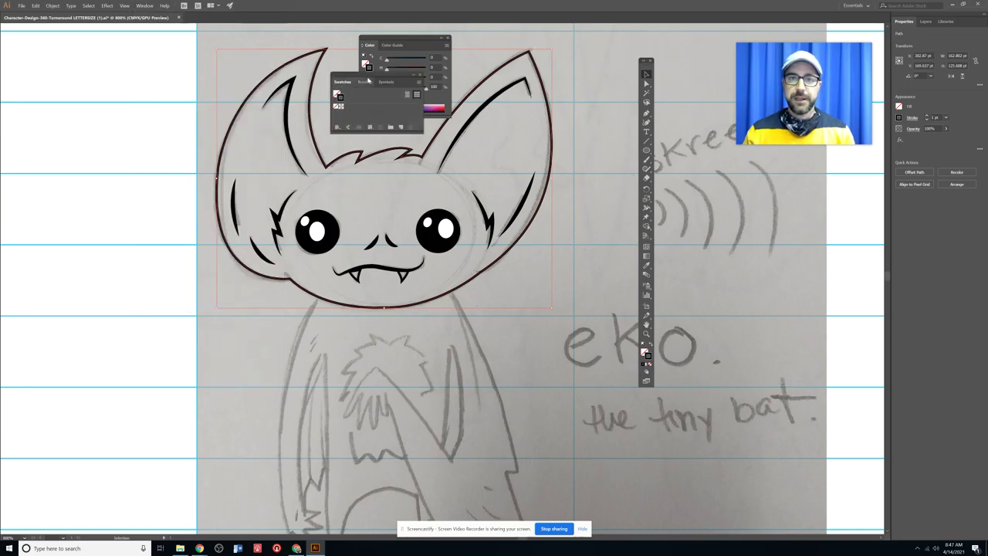
left_click_drag(373, 77, 717, 158)
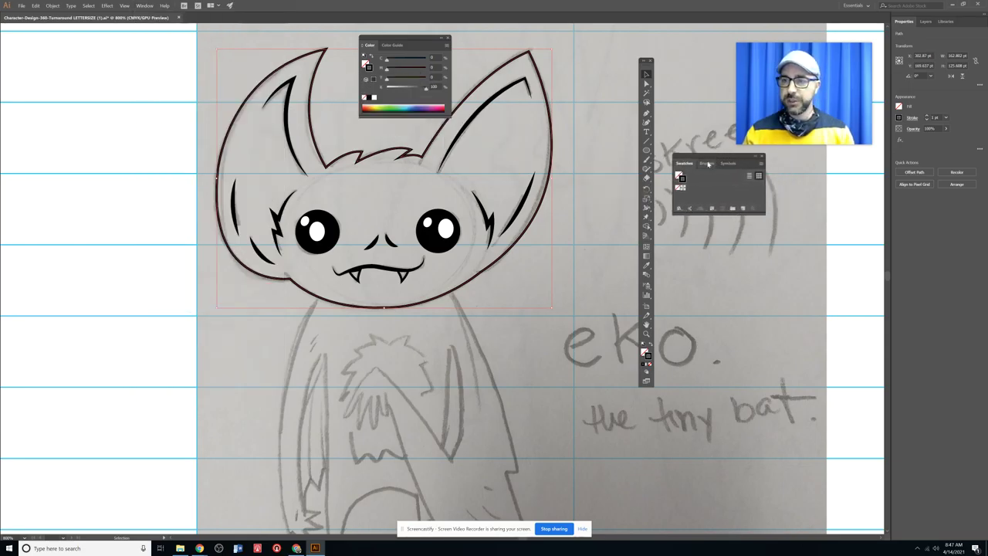
Load the Earthtone swatch library, place it directly below the document swatches and enlarge it to show all color groups
left_click(680, 209)
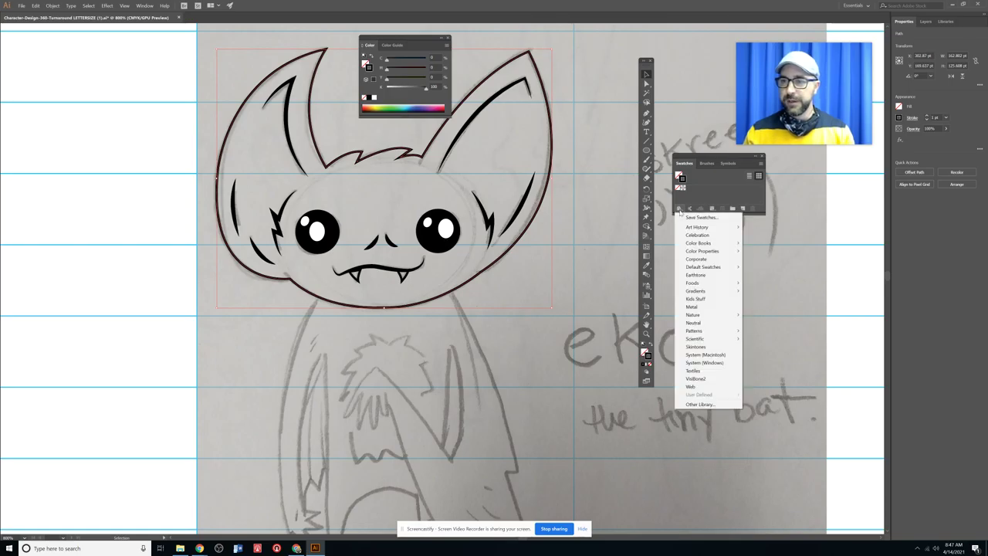
left_click(695, 276)
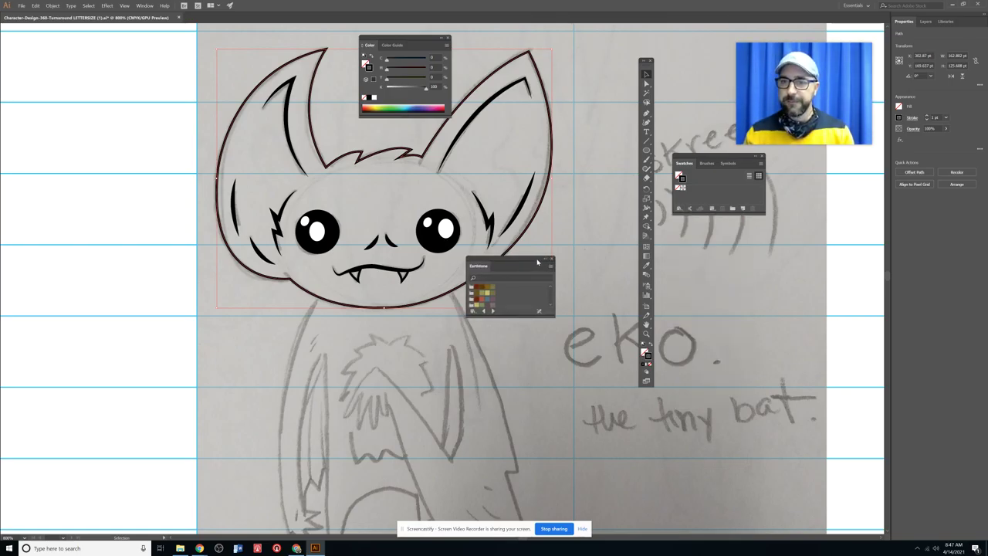
left_click_drag(538, 260, 737, 221)
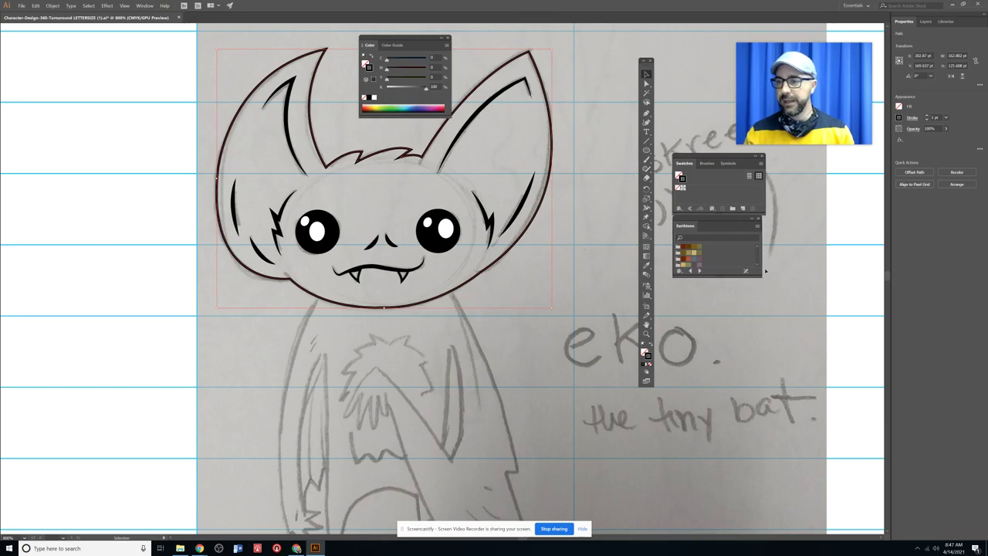
left_click_drag(760, 275, 782, 336)
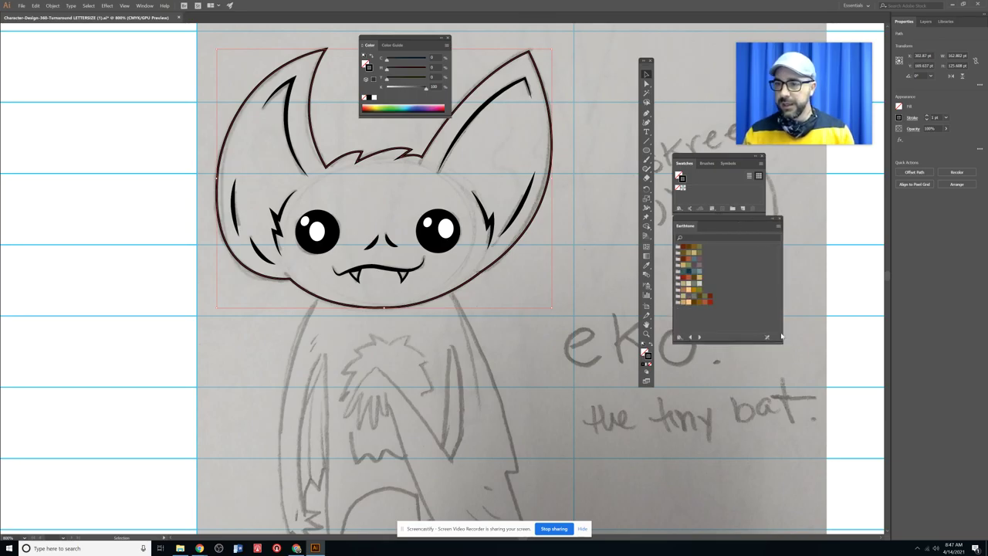
Undo the gray applied to the head outline's stroke and fill the head with the Earthtone swatch C=27 M=20 Y=36 K=45
left_click(694, 286)
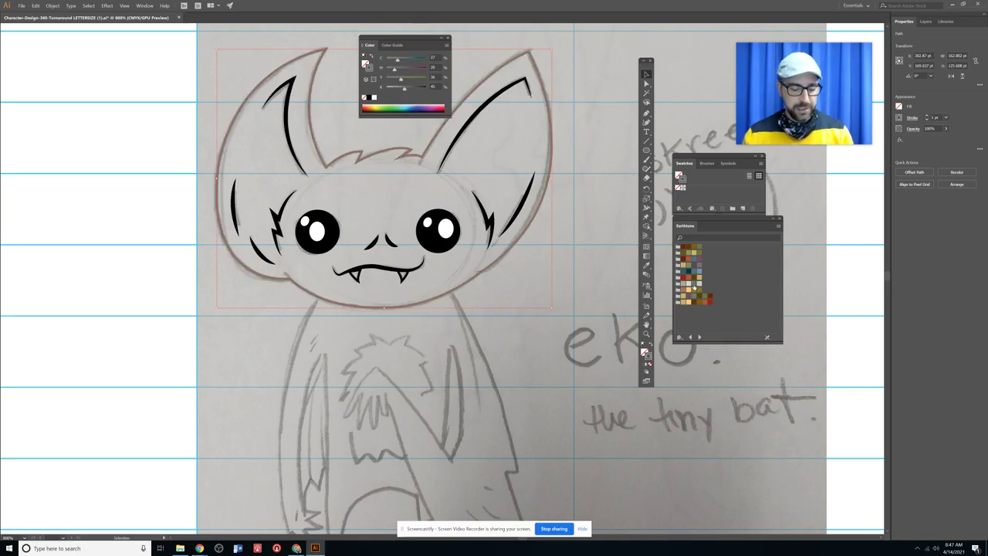
key("ctrl+z")
left_click(644, 353)
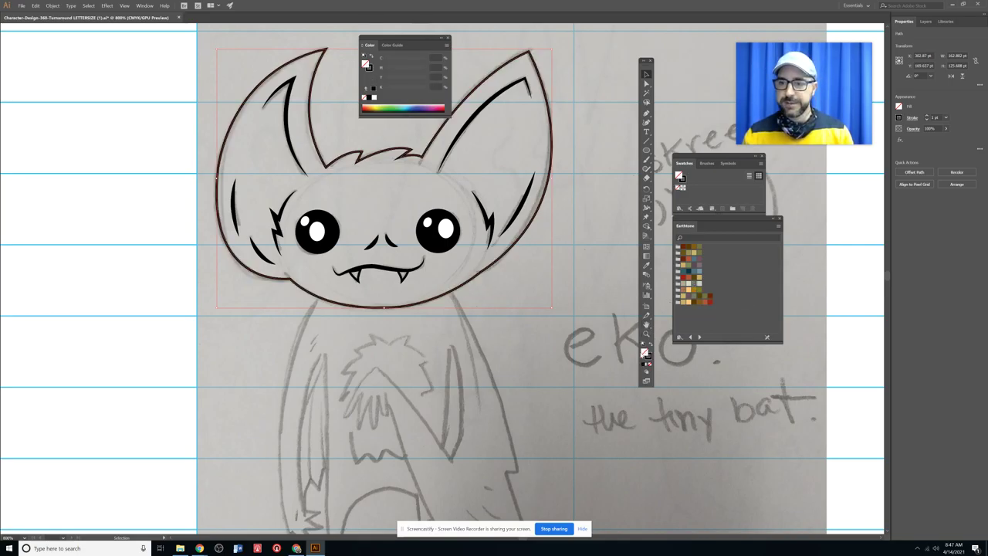
left_click(694, 287)
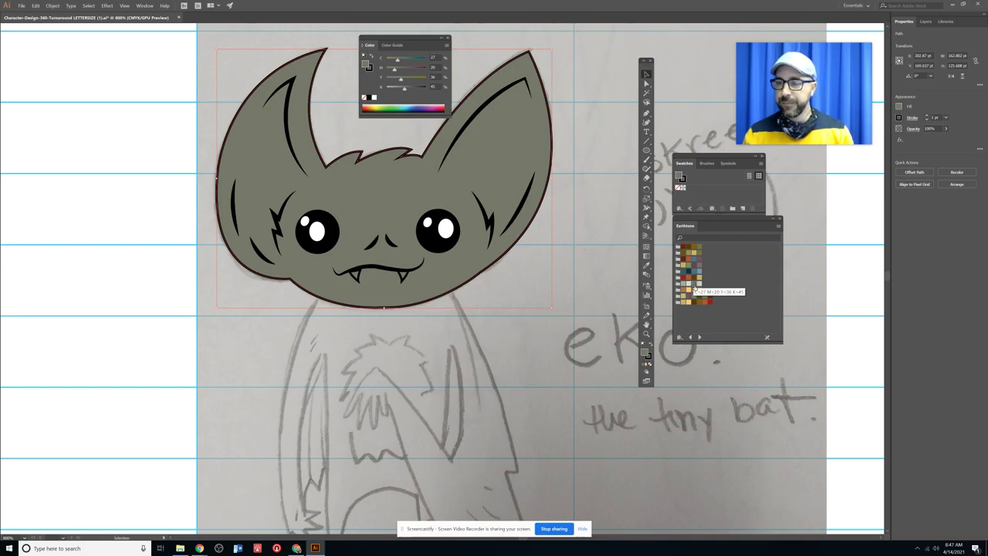
Try several Earthtone colors on the head's stroke, settle on C=60 M=63 Y=54 K=0 and deselect the head
left_click(649, 357)
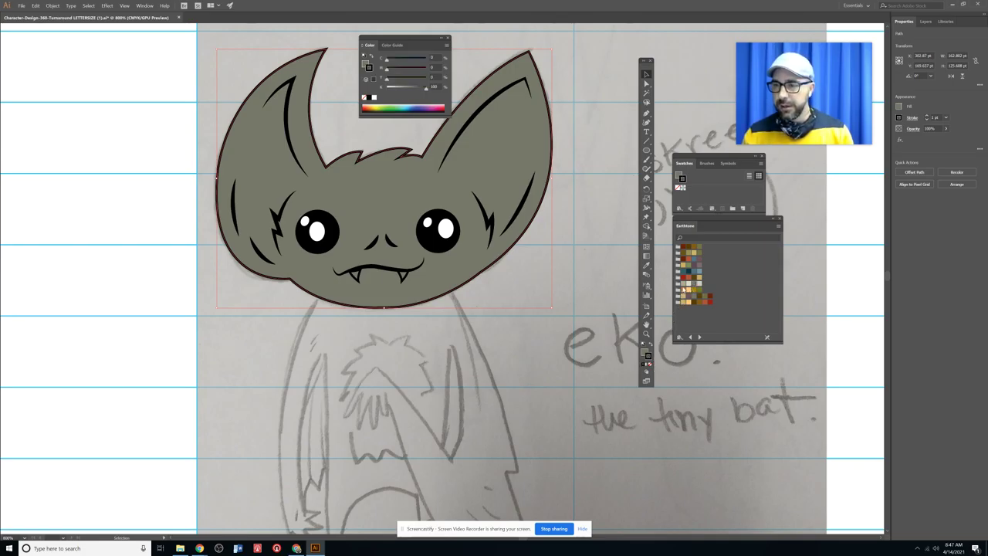
left_click(683, 288)
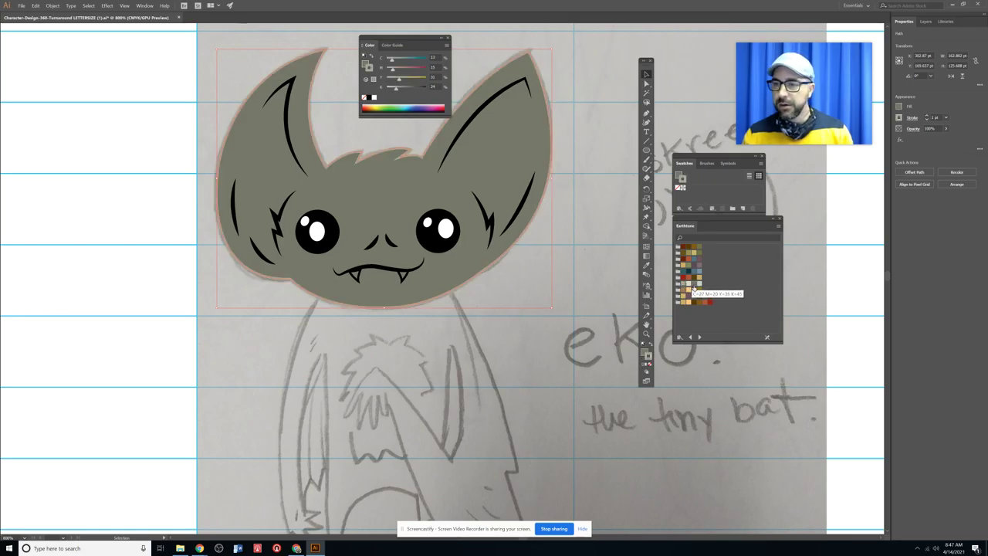
left_click(696, 283)
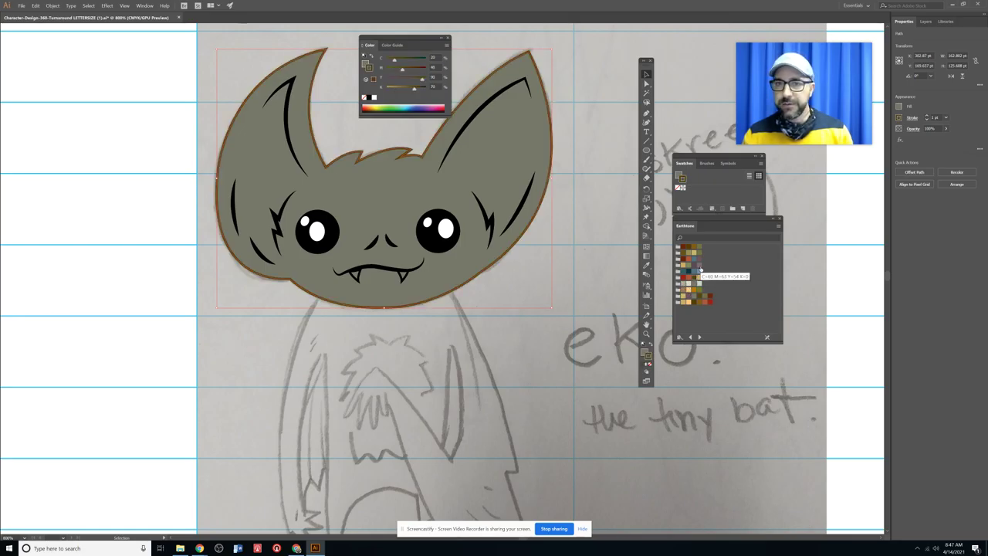
left_click(701, 268)
left_click(592, 287)
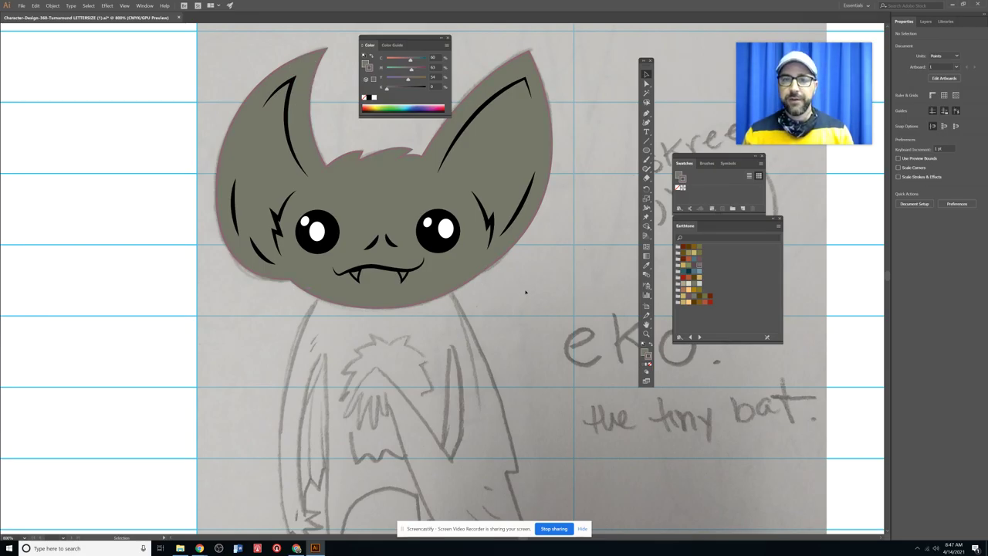
Fill both fangs with white, keeping their black stroke, and deselect them
left_click(409, 279)
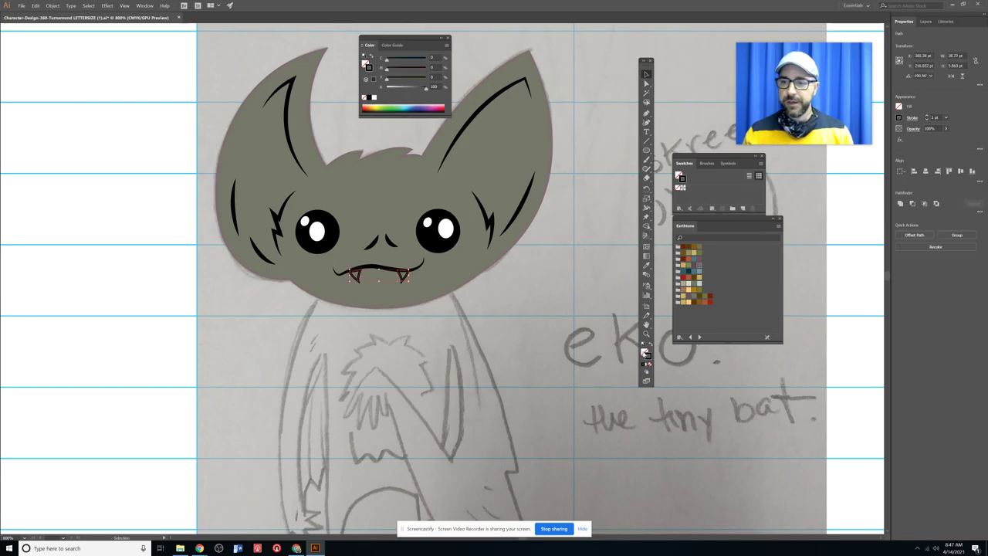
left_click(645, 351)
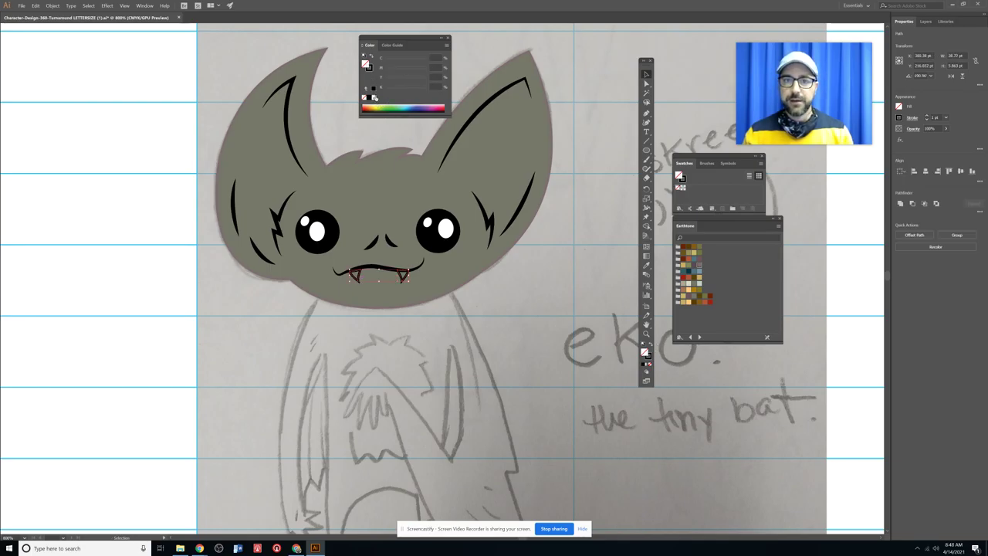
left_click(376, 98)
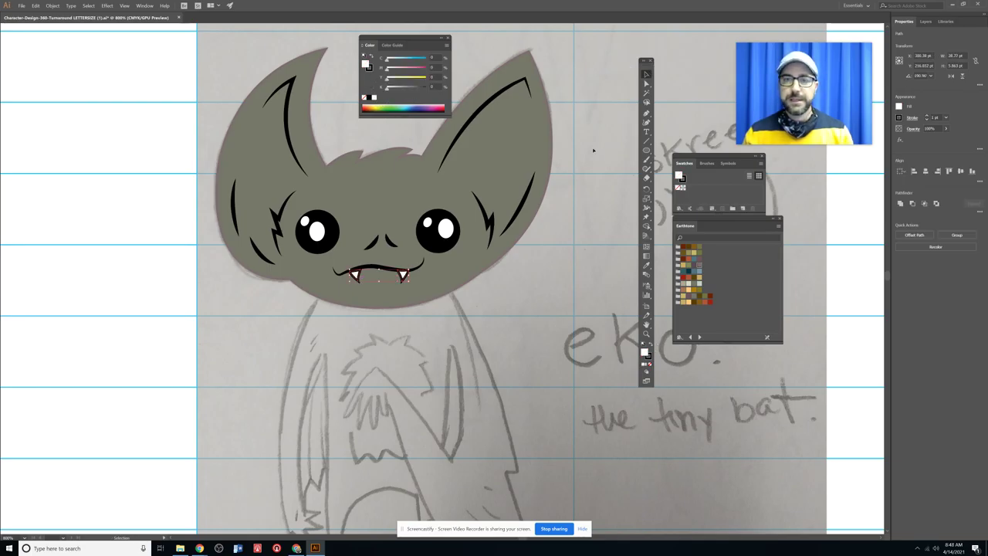
left_click(593, 150)
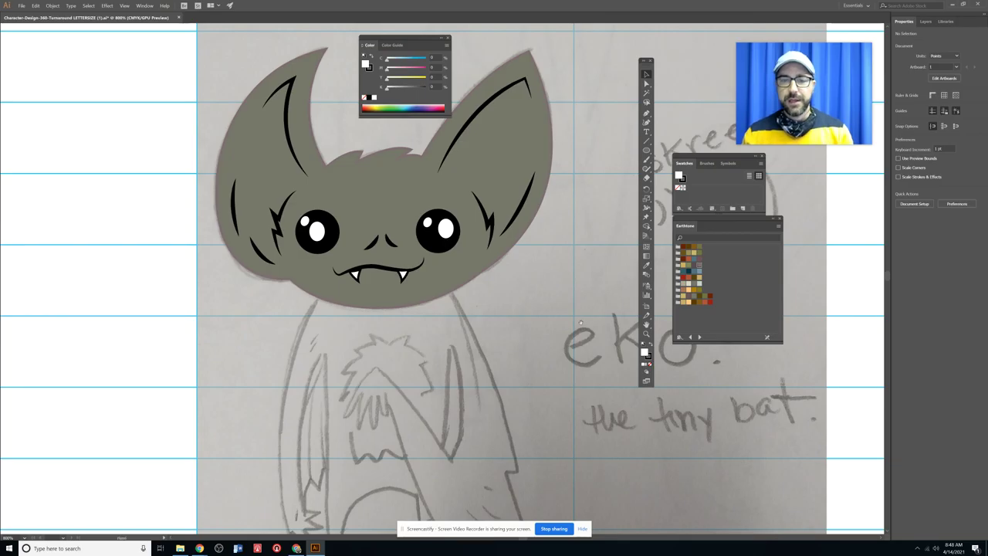
scroll(575, 289, "down", 2)
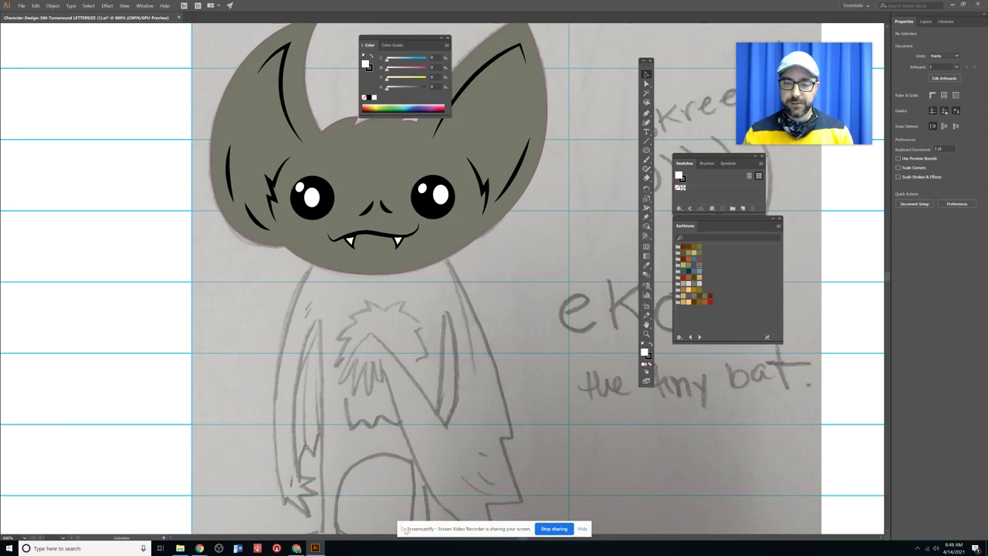
left_click(296, 548)
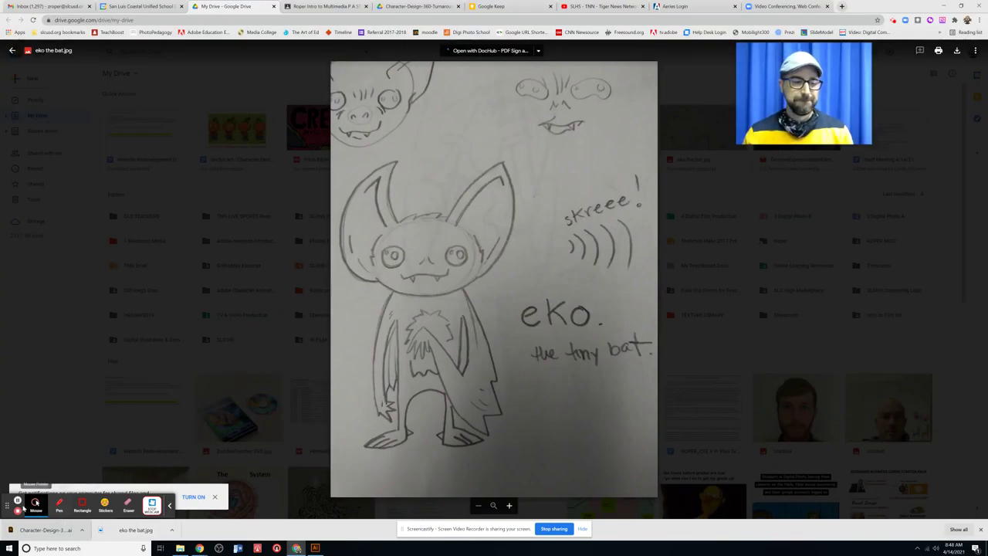
left_click(315, 548)
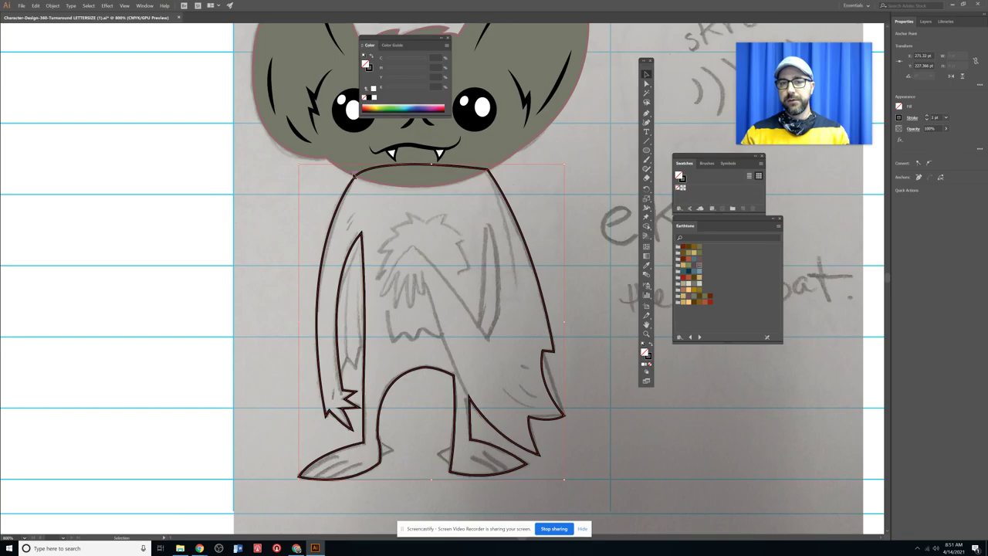
Deselect the traced body outline
left_click(568, 210)
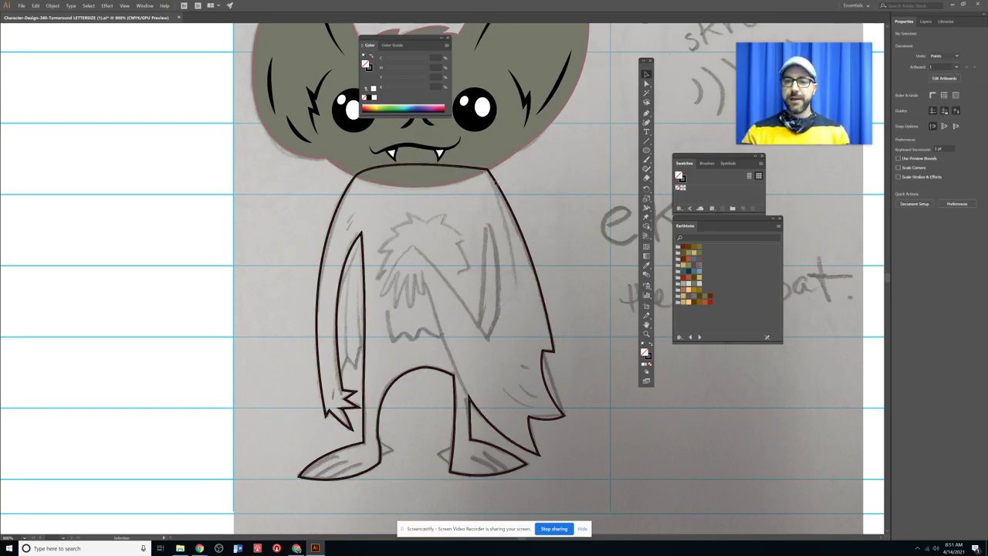
Send the traced body outline to the back so it sits behind the head, and deselect it
left_click(495, 180)
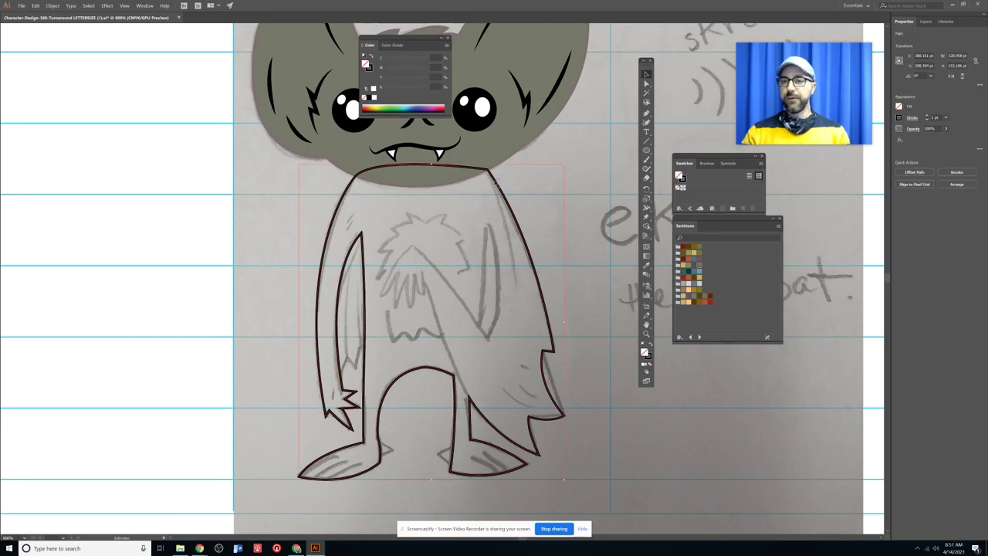
right_click(495, 182)
mouse_move(520, 291)
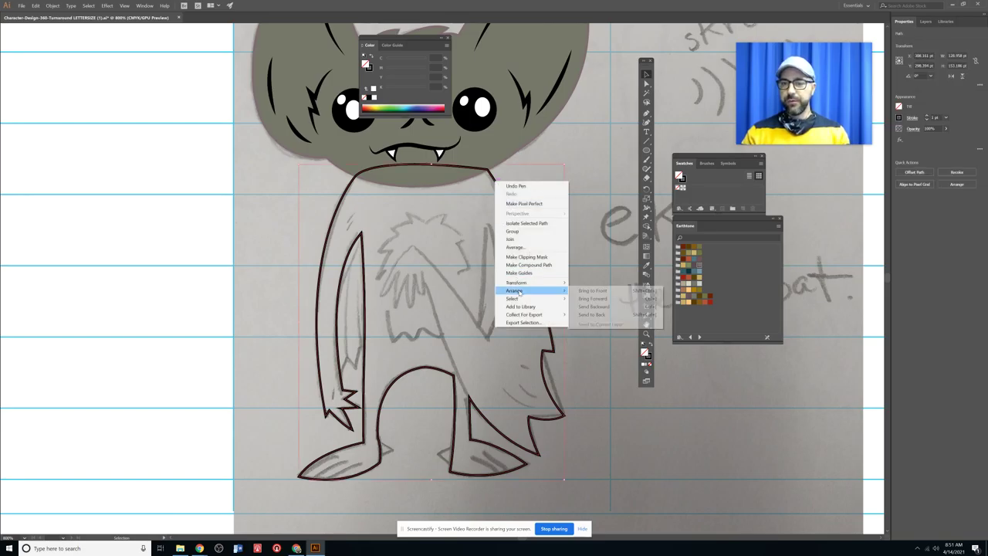
left_click(593, 308)
right_click(509, 205)
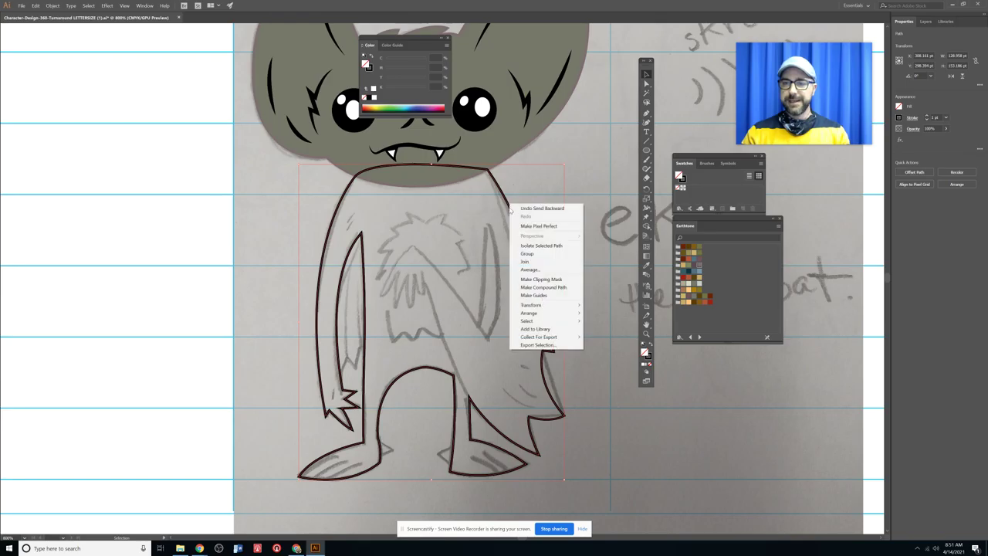
mouse_move(540, 315)
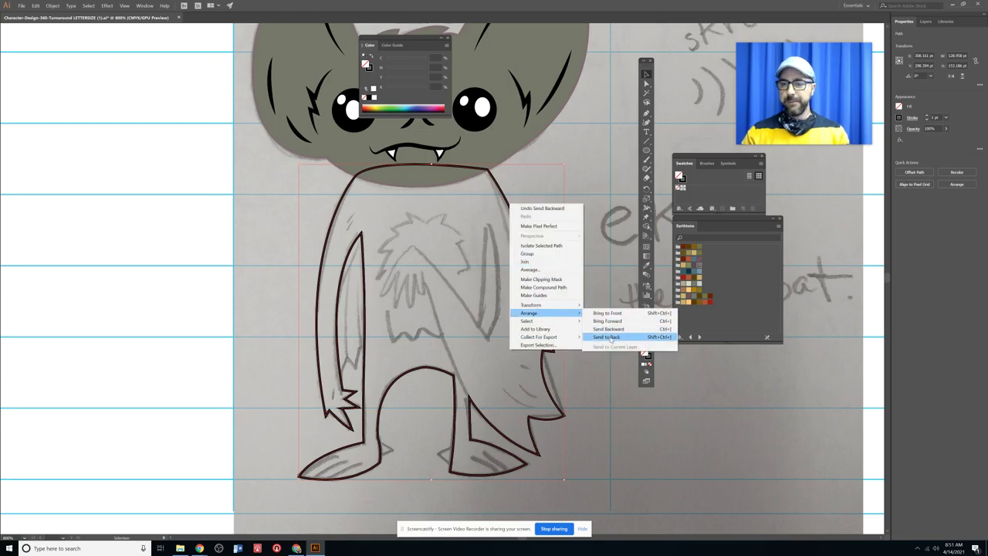
left_click(610, 337)
left_click(464, 184)
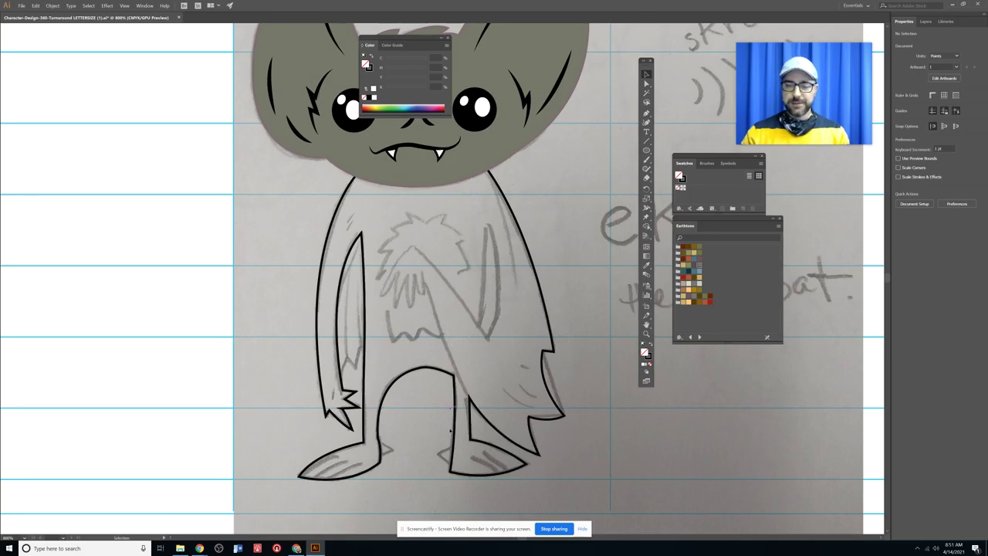
Check the original pencil drawing "eko the bat.jpg" in Google Drive in Chrome and return to Illustrator
left_click(296, 548)
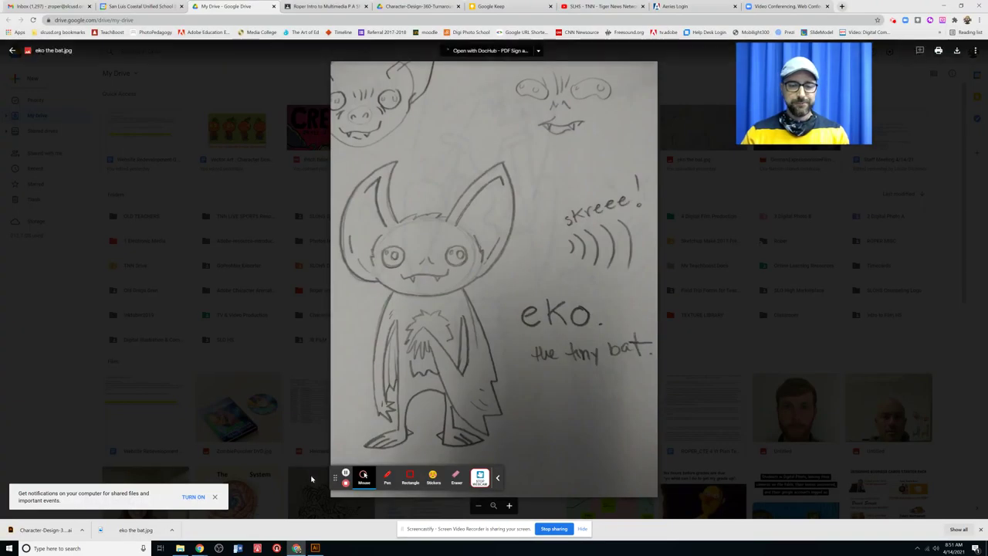
left_click(315, 548)
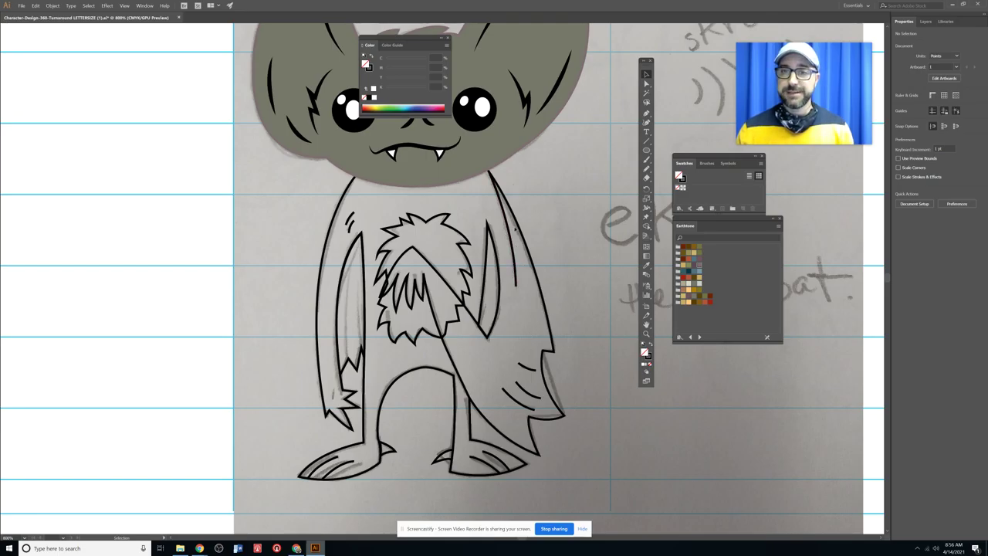
Apply the width profile tapered at both ends to the detail lines on the wing, shoulder and both feet, and deselect them
left_click(511, 230)
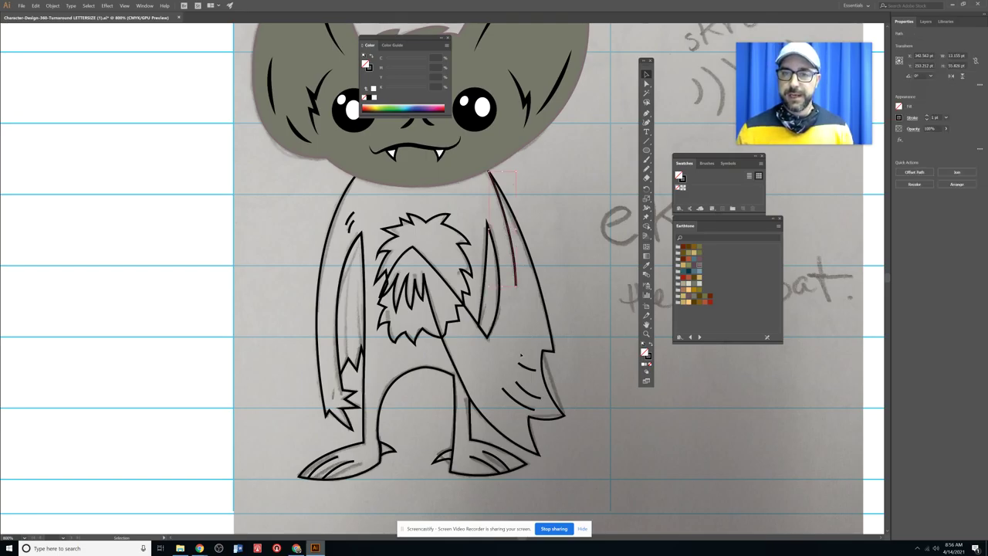
left_click(522, 383, "shift")
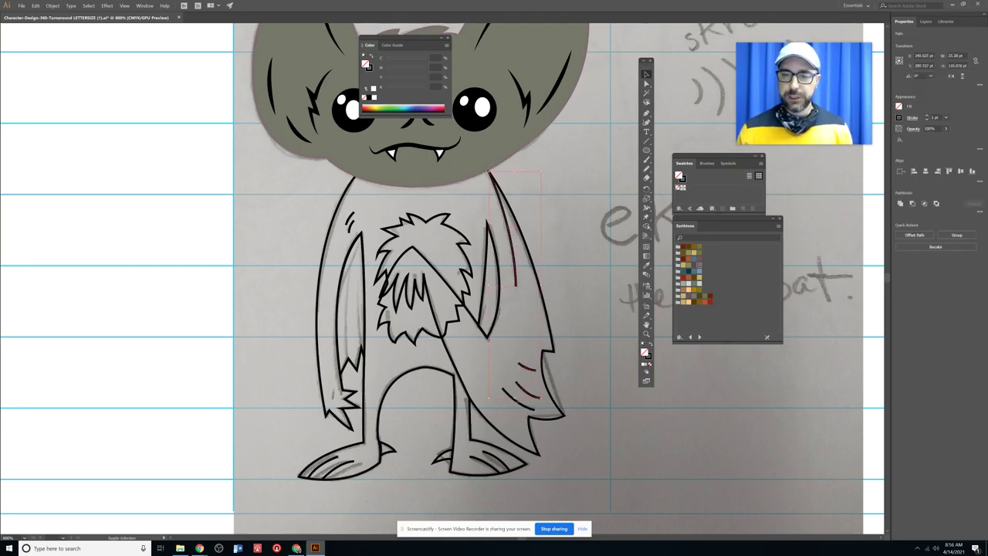
left_click(520, 404, "shift")
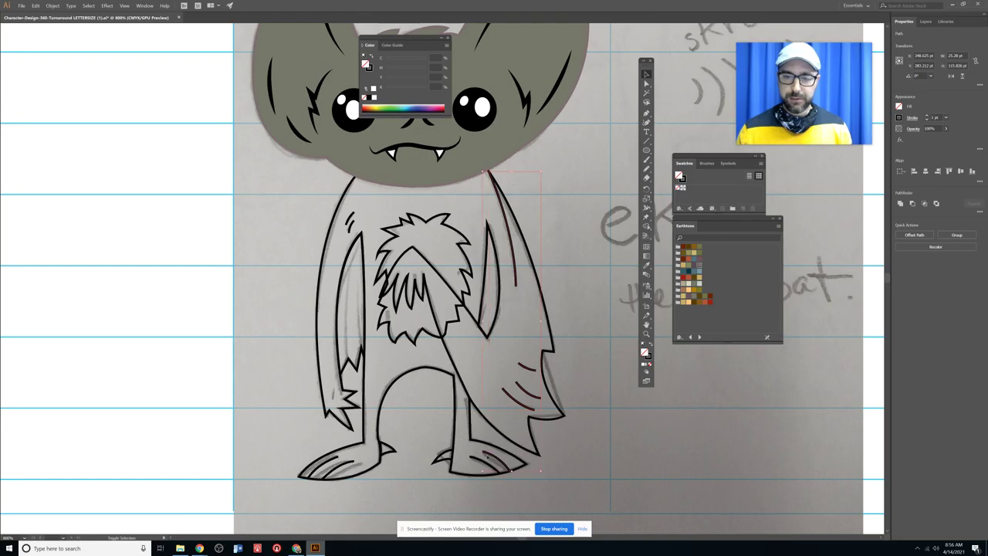
left_click(493, 463, "shift")
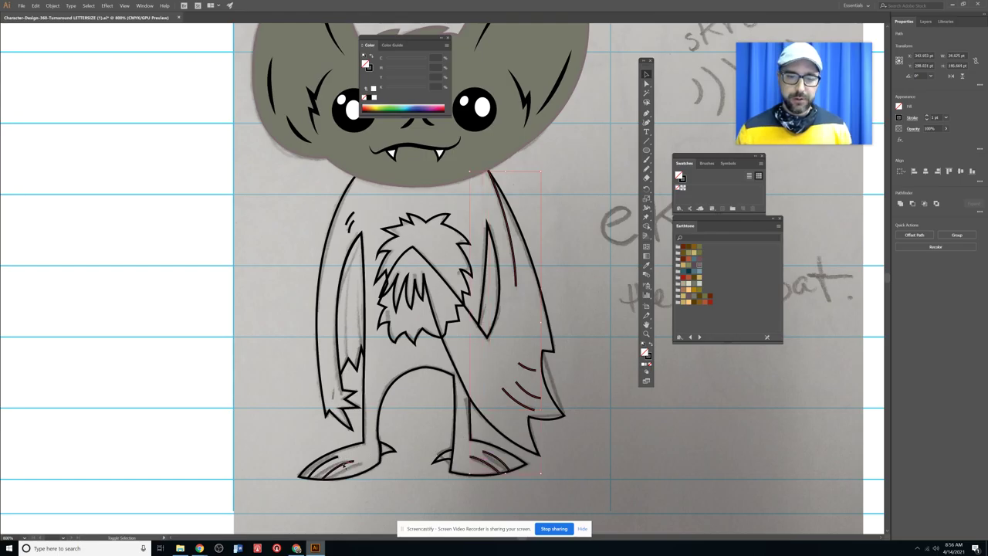
left_click(344, 464, "shift")
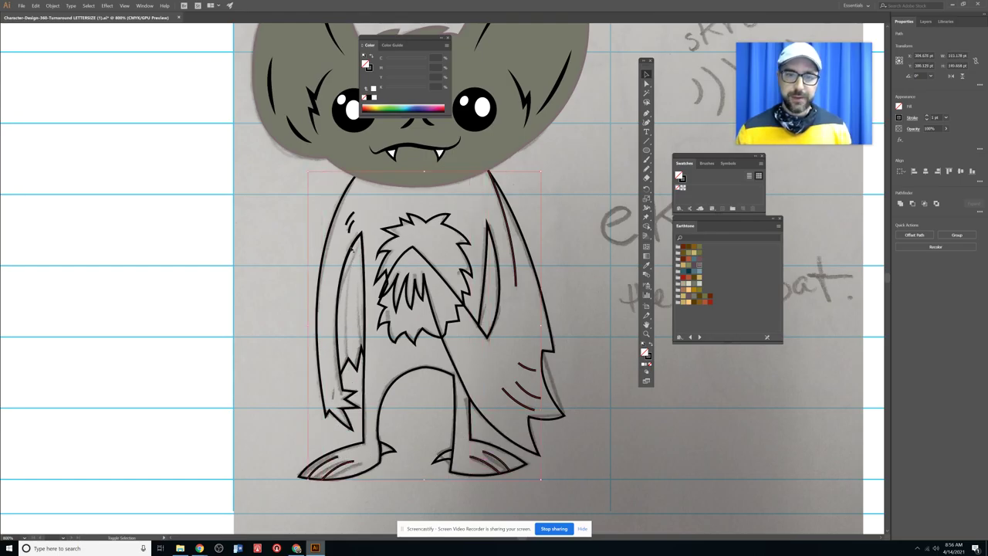
left_click(349, 222, "shift")
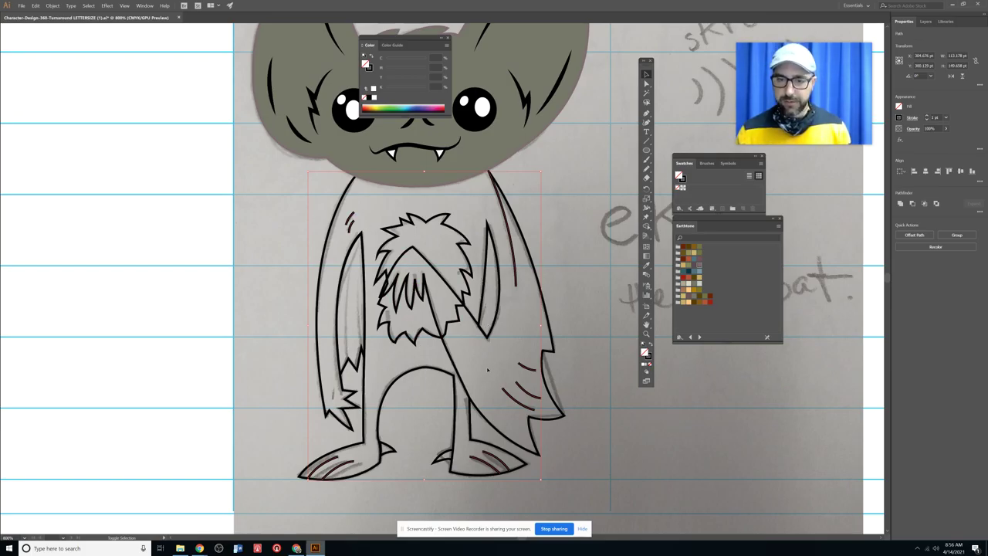
left_click(916, 120)
left_click(872, 237)
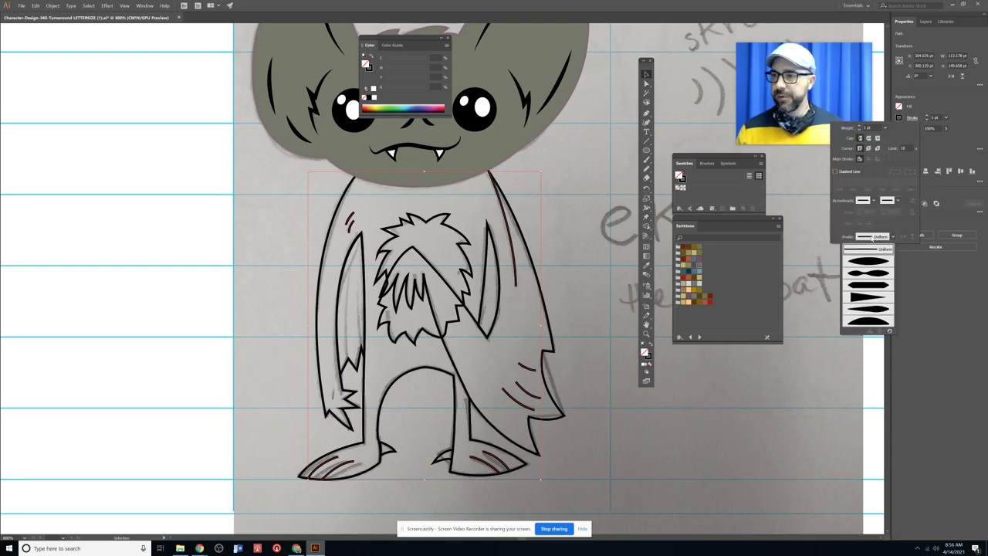
left_click(867, 263)
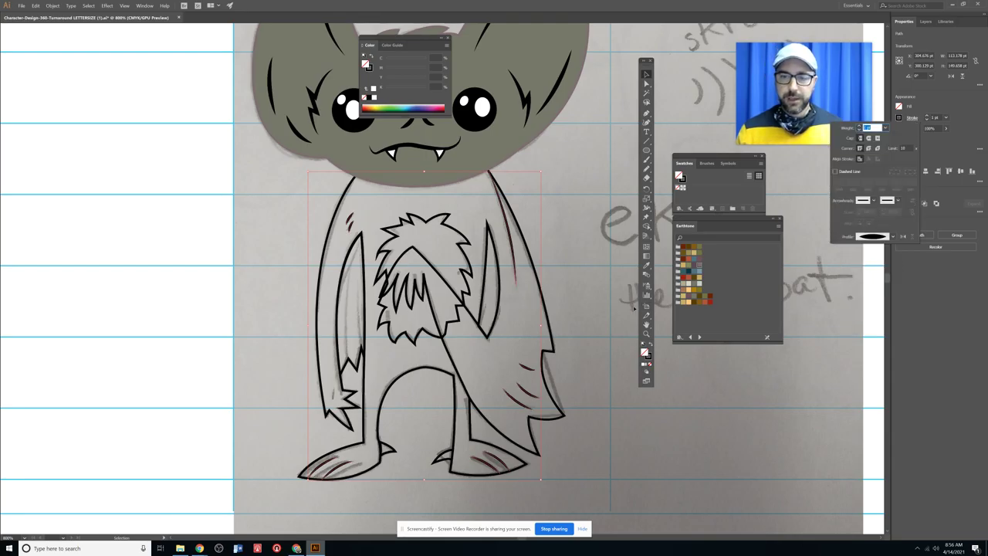
left_click(581, 404)
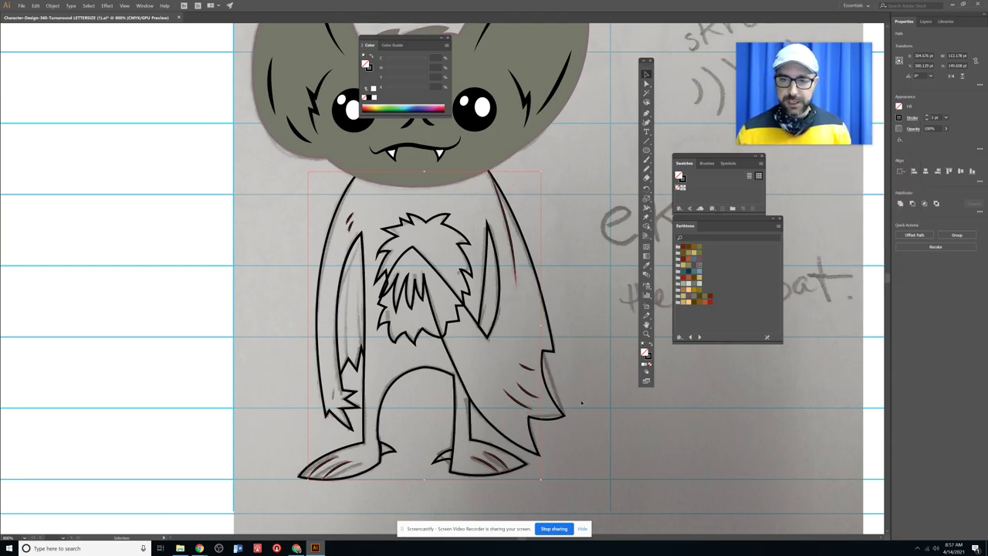
left_click(581, 317)
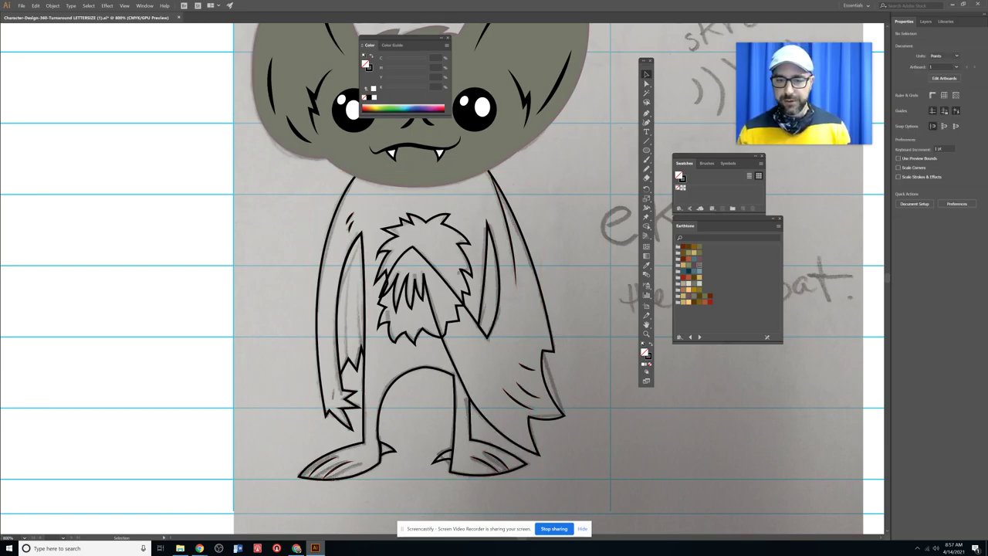
Give the toe lines on the foot beside the folded wing the triangular one-end taper profile, flipped along the stroke, and deselect them
left_click(507, 467)
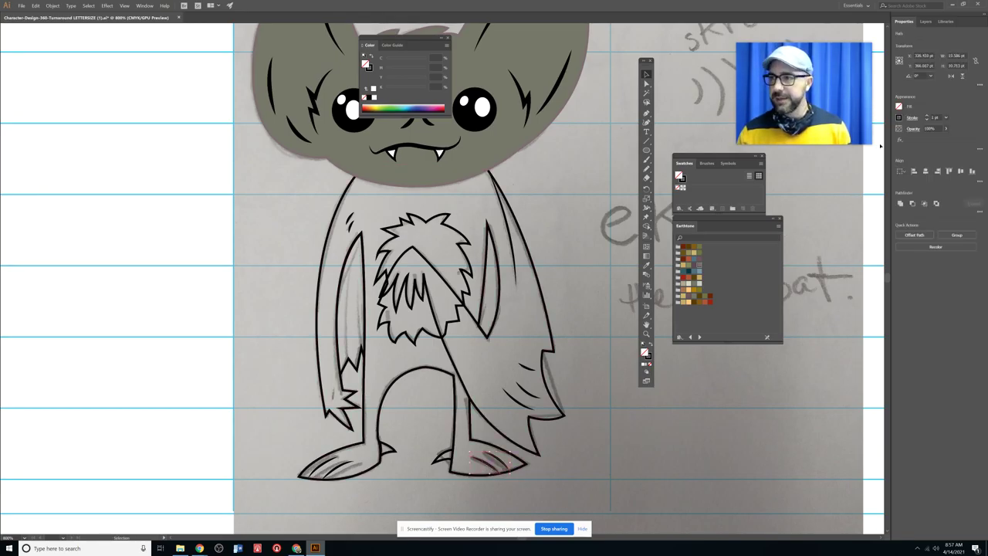
left_click(913, 118)
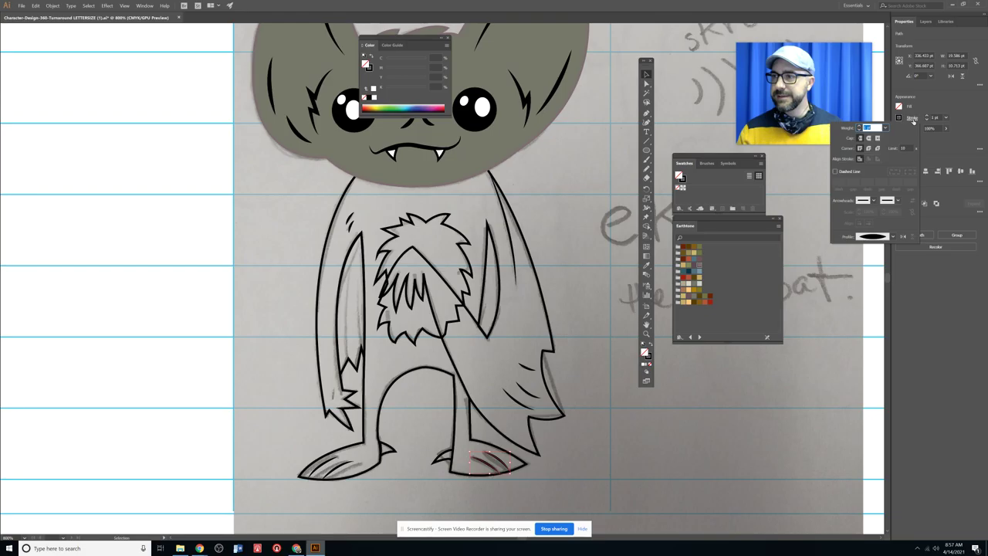
left_click(893, 237)
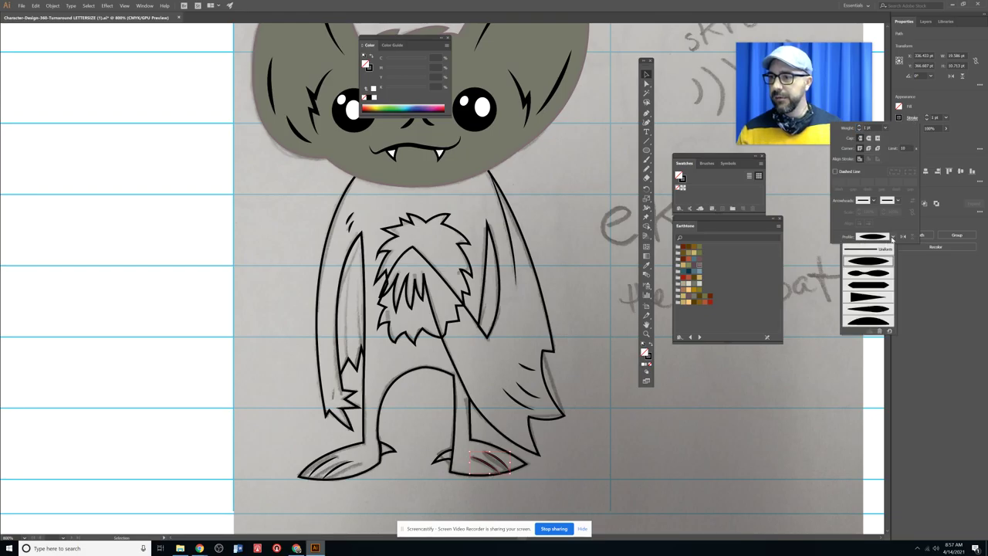
left_click(871, 300)
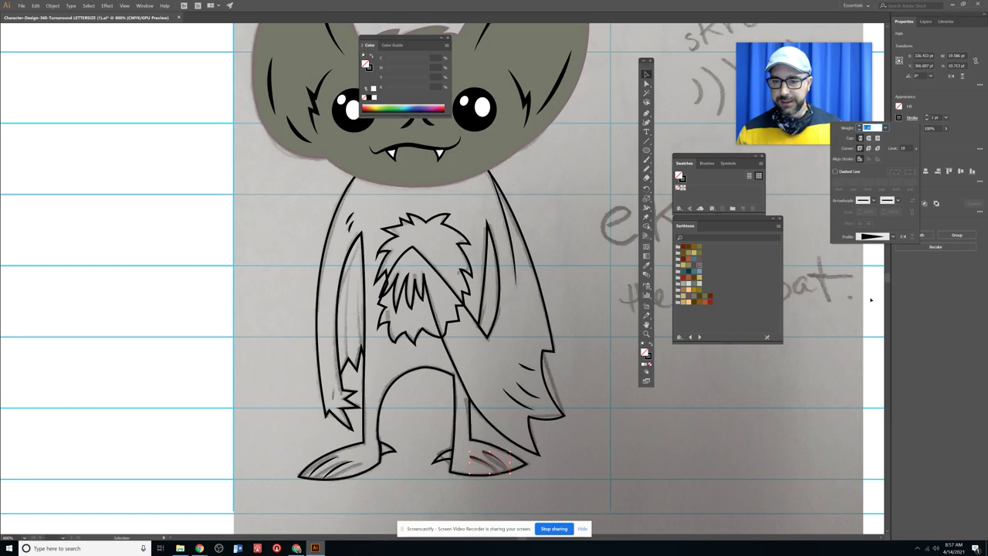
left_click(903, 237)
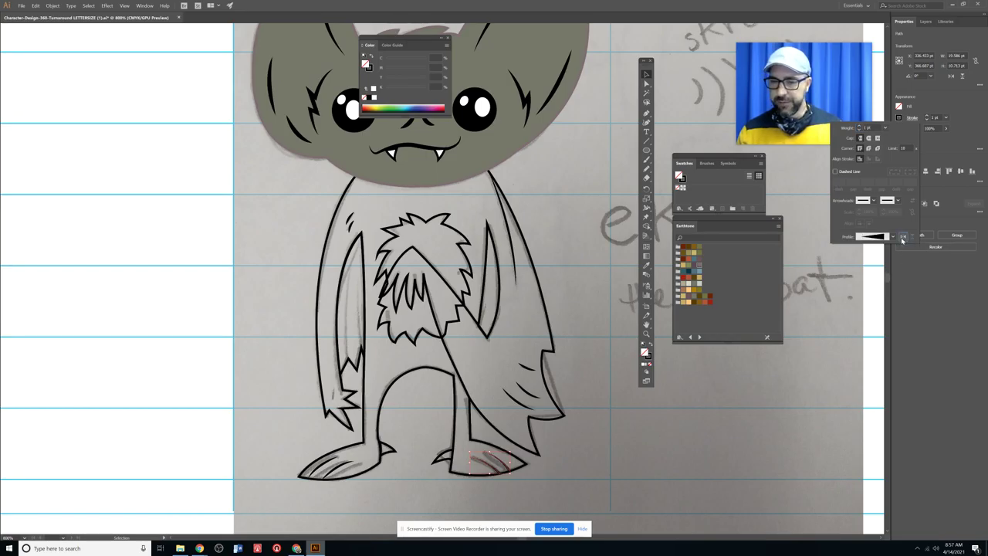
left_click(583, 468)
left_click(542, 477)
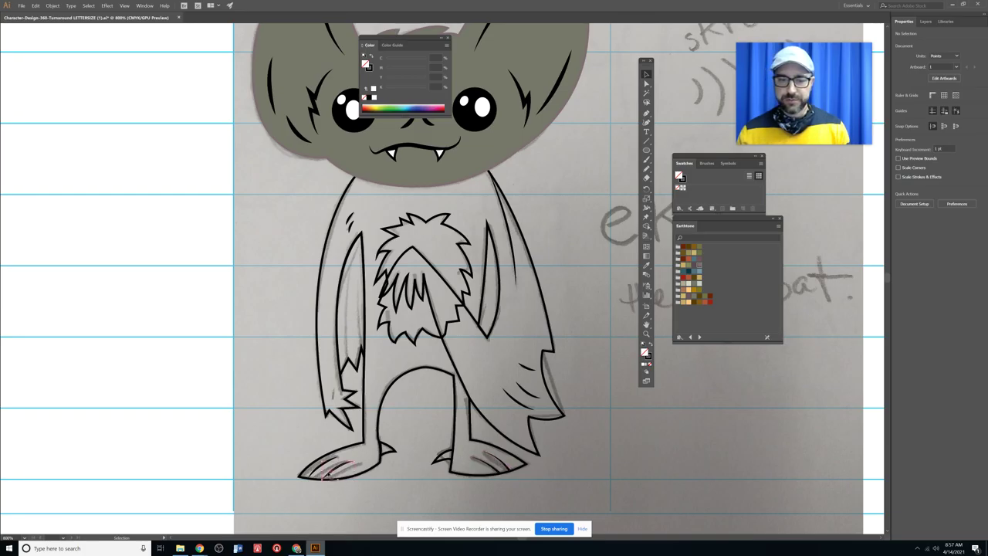
Change the other foot's toe lines to the triangular one-end taper profile and flip it along the stroke
left_click(330, 473)
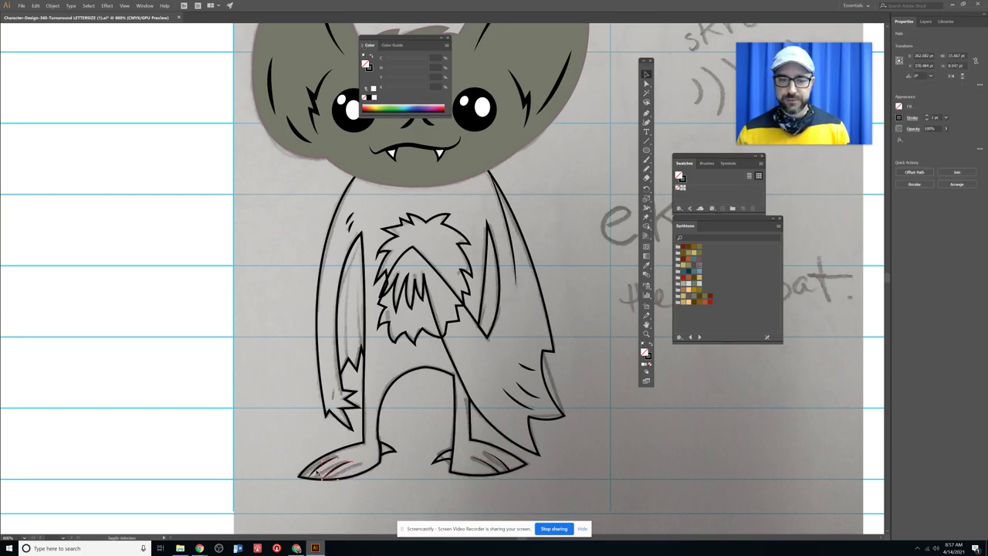
left_click(912, 118)
left_click(876, 237)
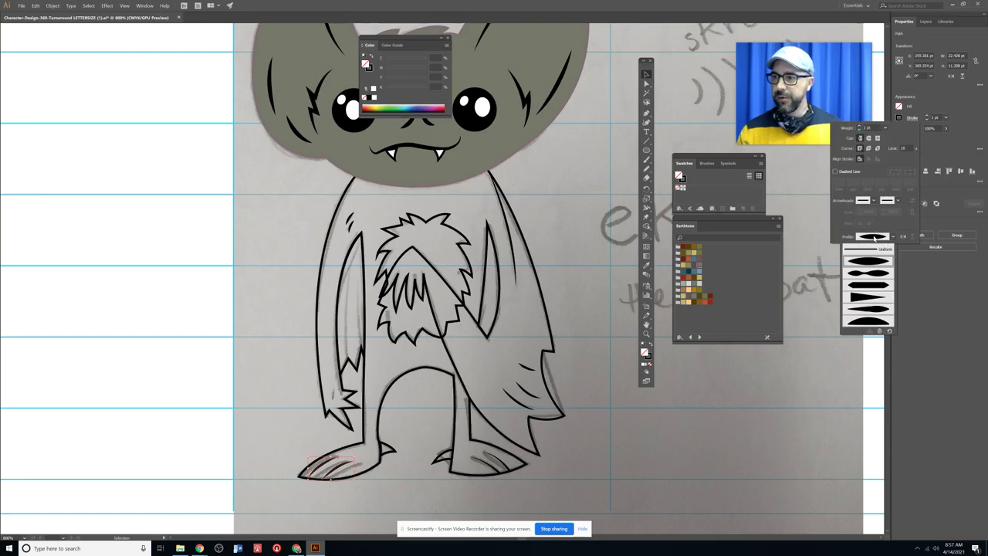
left_click(880, 301)
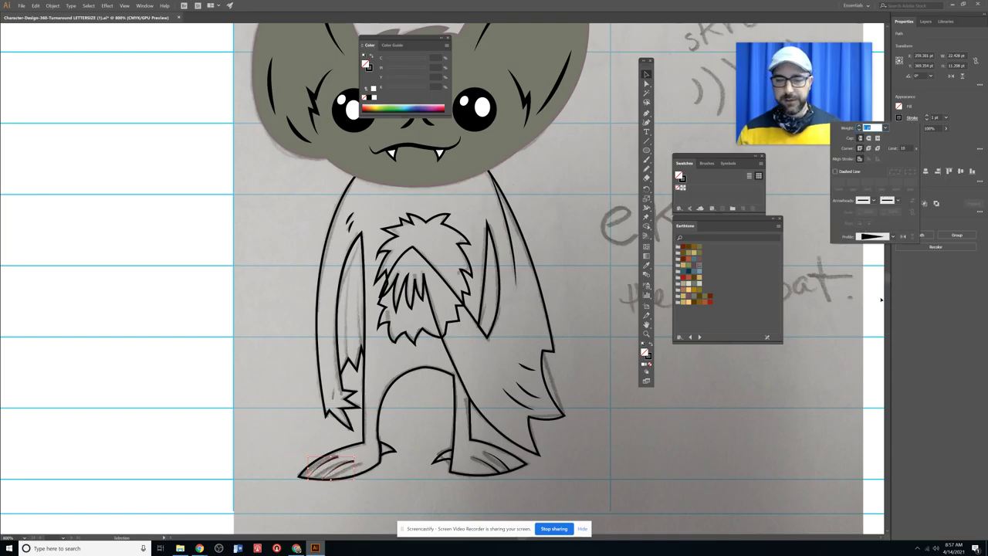
left_click(904, 237)
left_click(663, 431)
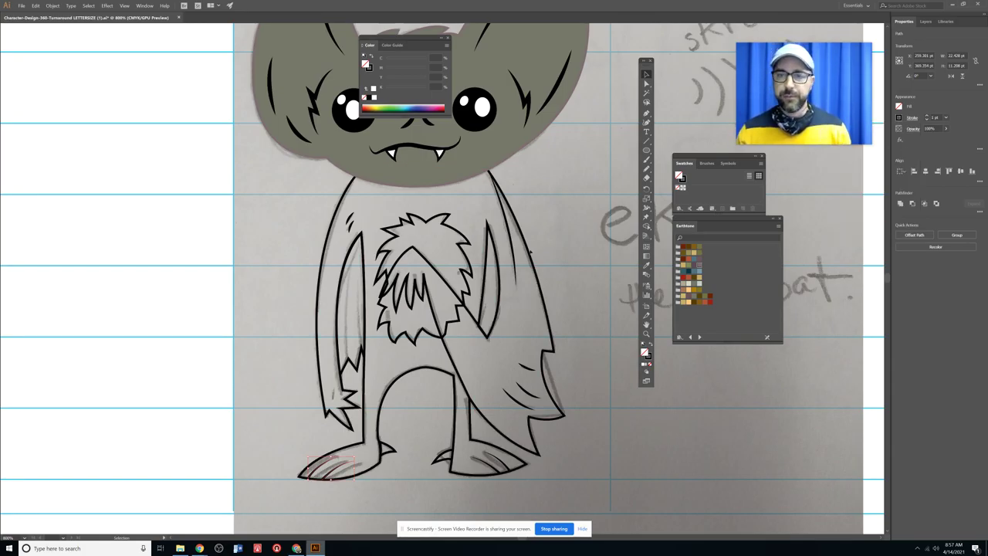
Copy the head's fill and stroke colors onto the body compound path with the Eyedropper, and return to the Selection tool
left_click(530, 251)
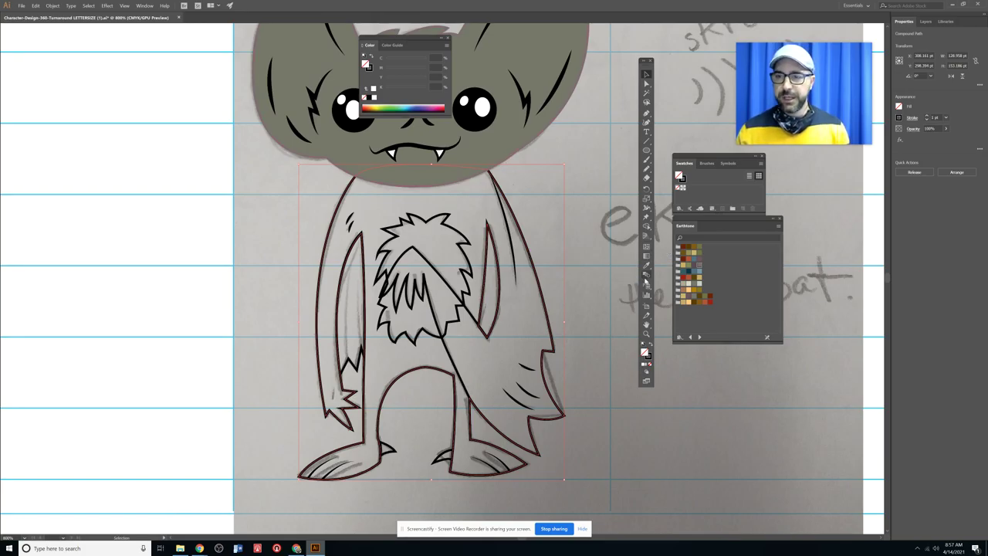
left_click(646, 266)
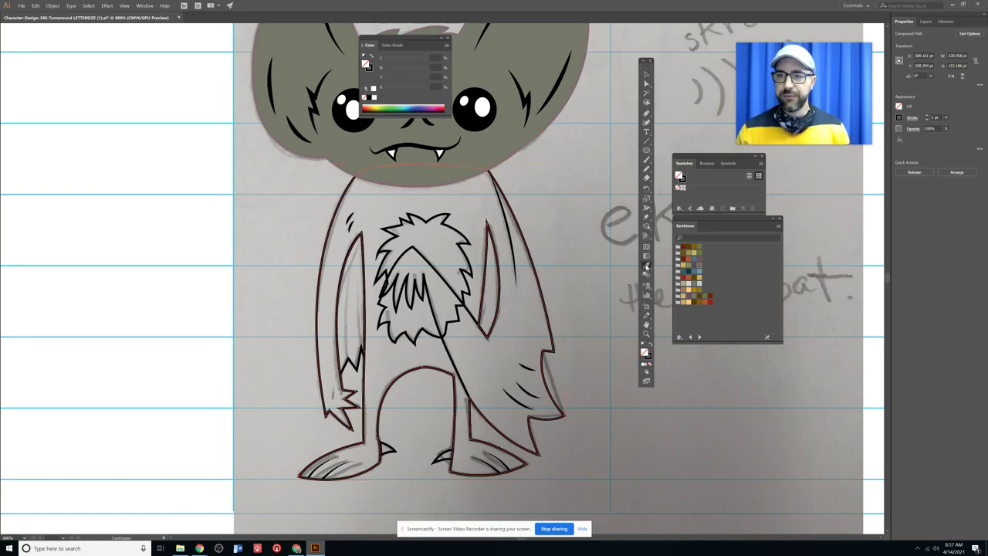
left_click(545, 74)
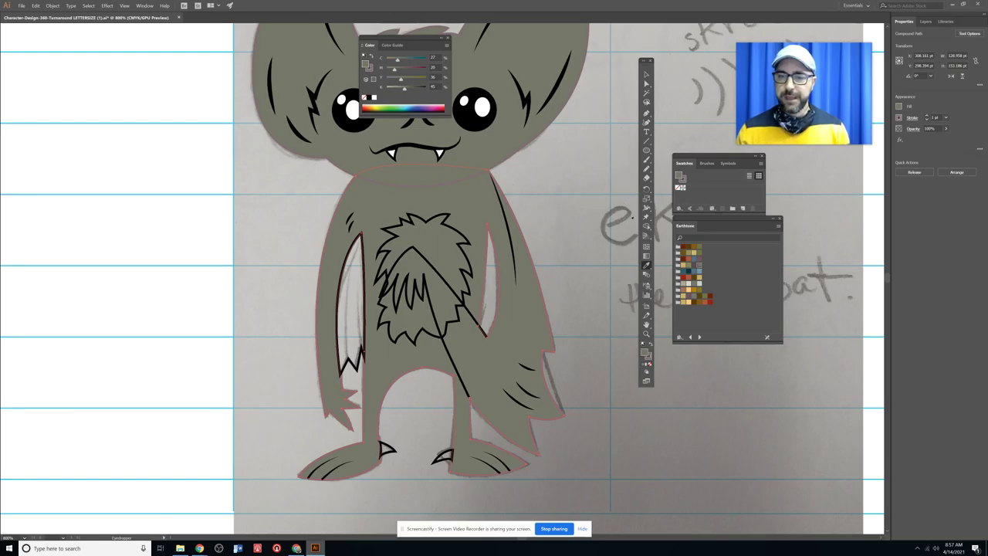
key("v")
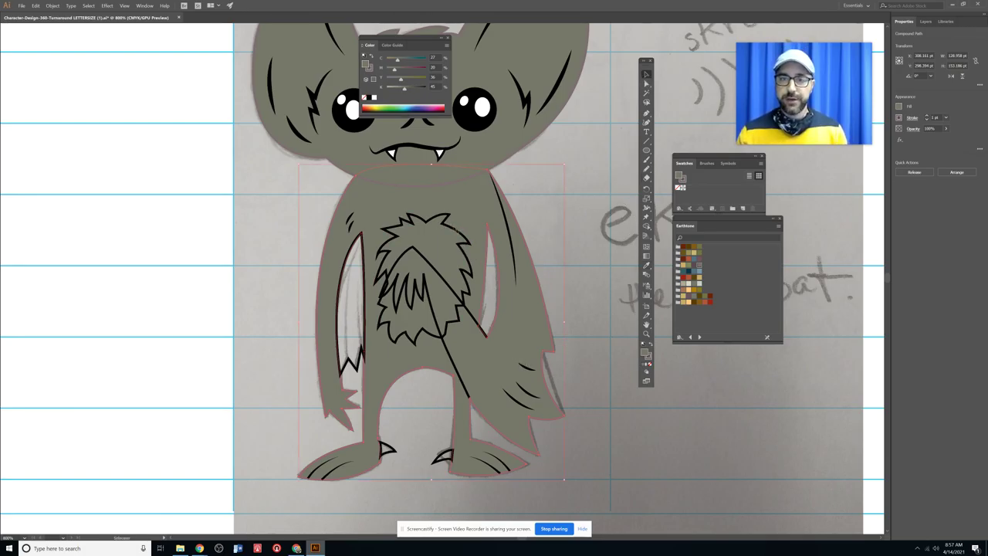
Fill the chest fur shape with a light beige Earthtone swatch and remove its black stroke
left_click(459, 232)
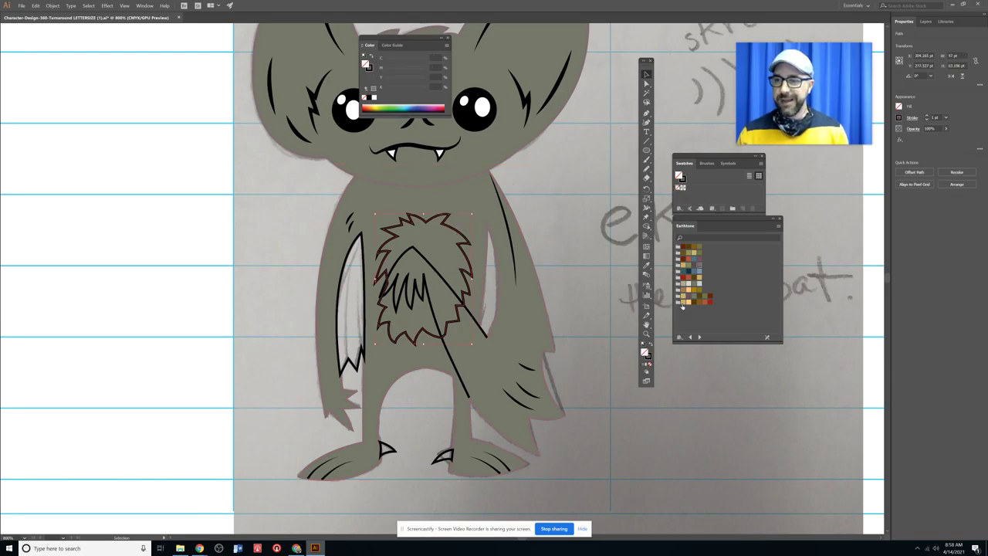
left_click(683, 286)
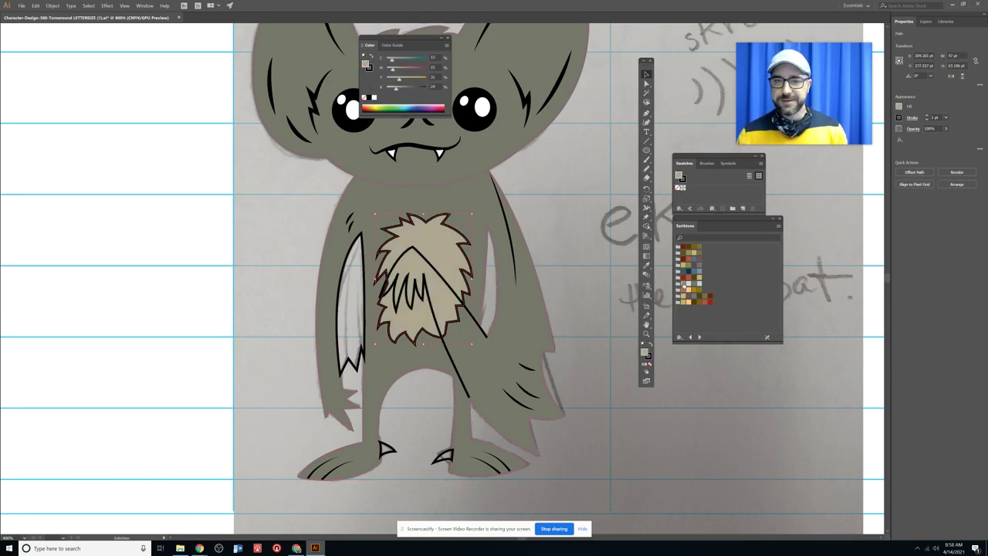
left_click(649, 358)
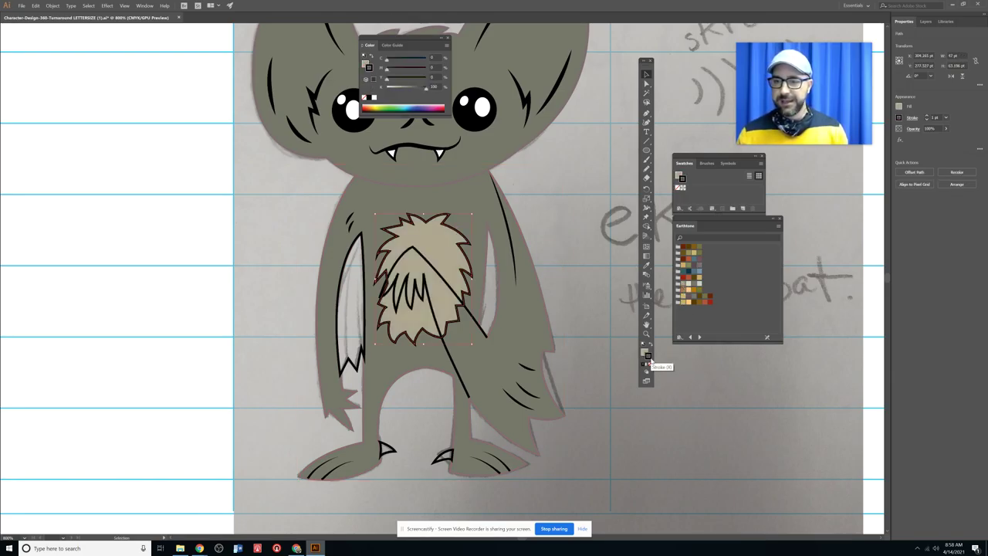
left_click(648, 365)
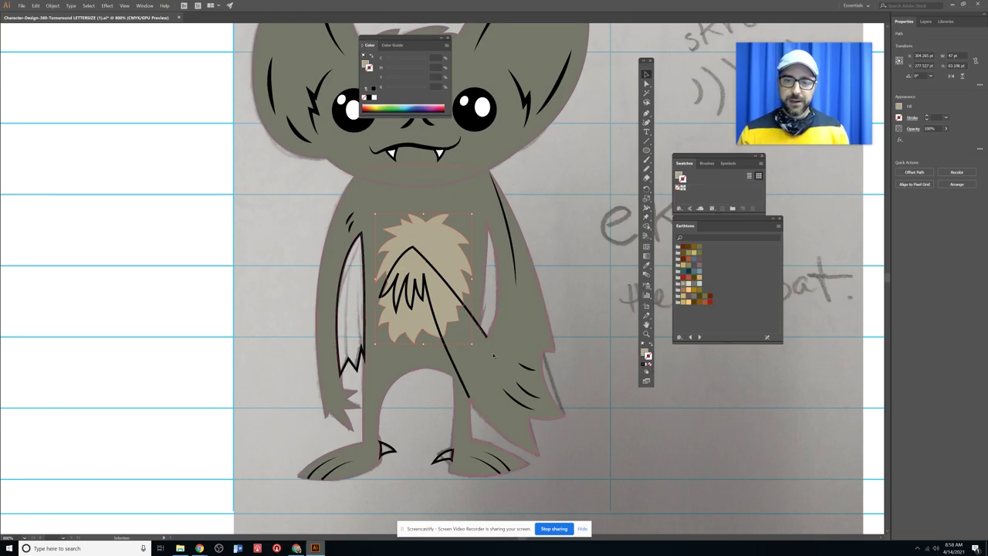
Copy the body's fill and stroke colors onto the arm crossing the chest with the Eyedropper, and deselect it
left_click(472, 313)
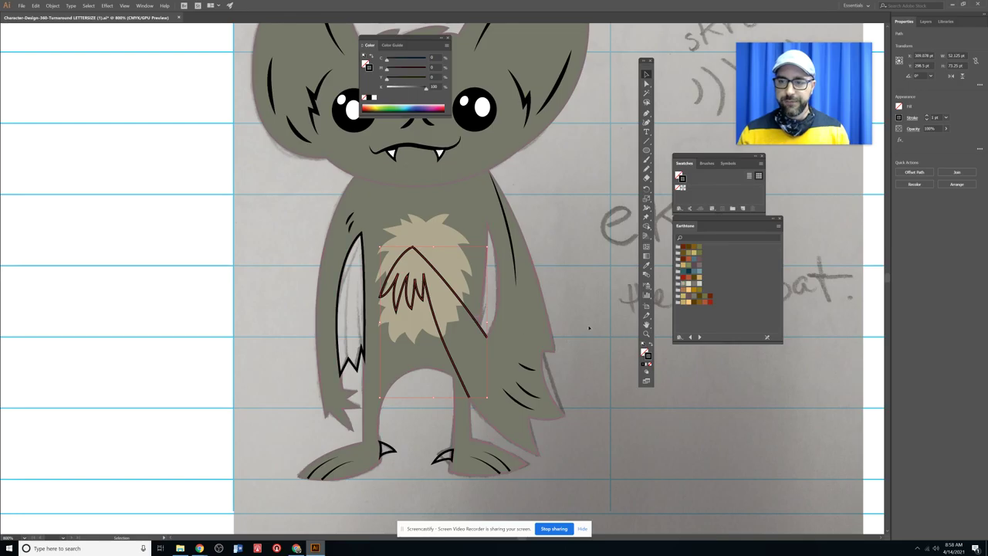
left_click(647, 266)
left_click(563, 308)
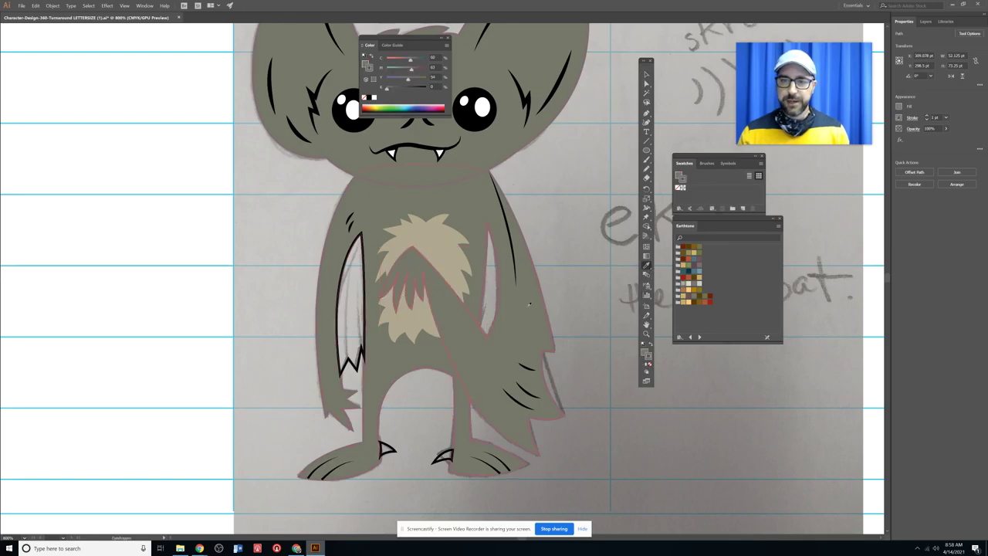
left_click(647, 76)
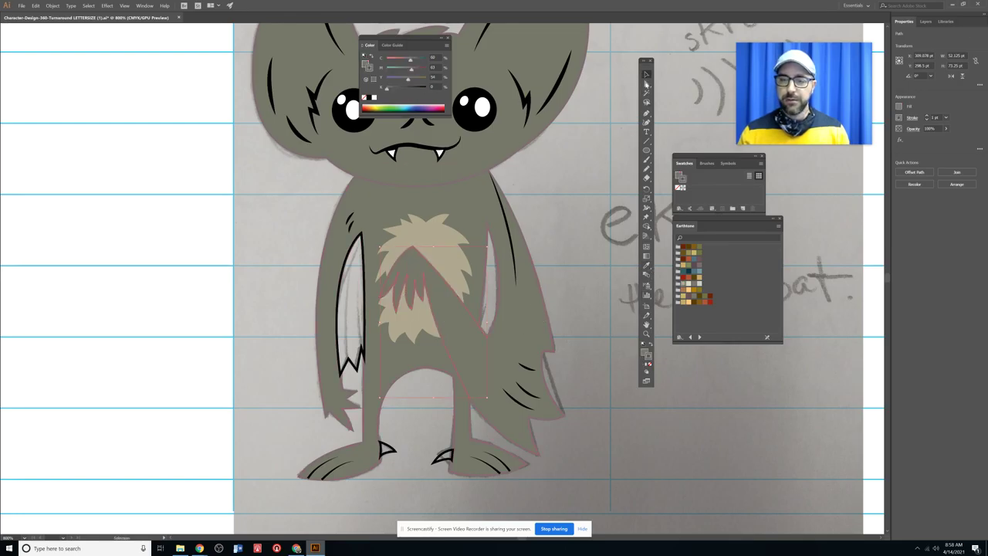
left_click(606, 433)
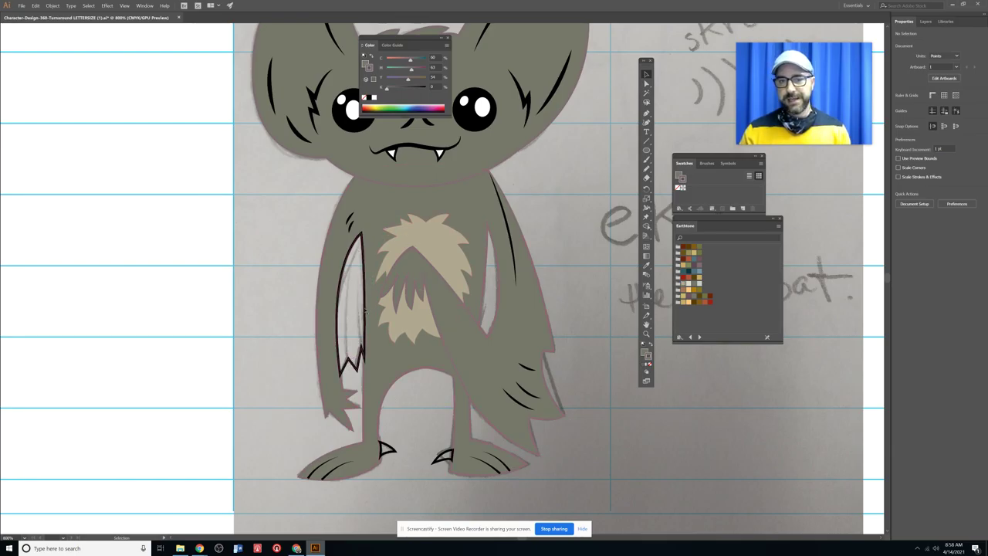
Keep the jagged inner-wing shape in its original place and copy the body's fill and stroke colors onto it with the Eyedropper
left_click_drag(339, 367, 270, 340)
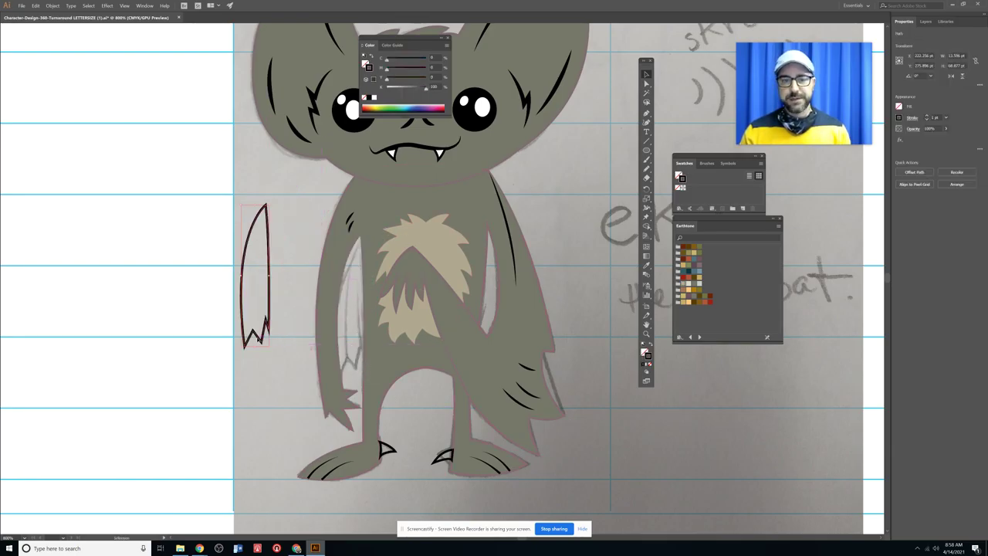
key("ctrl+z")
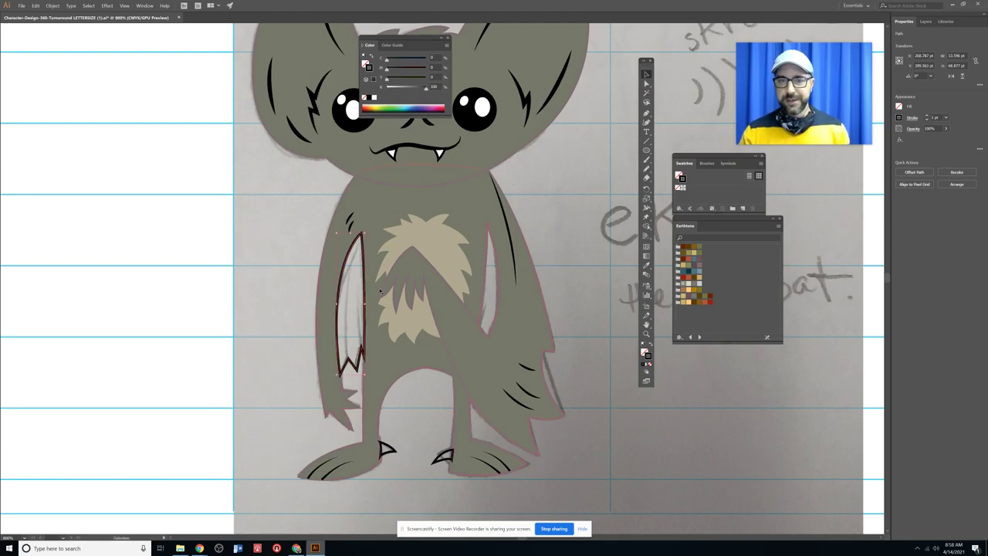
left_click(647, 265)
left_click(473, 196)
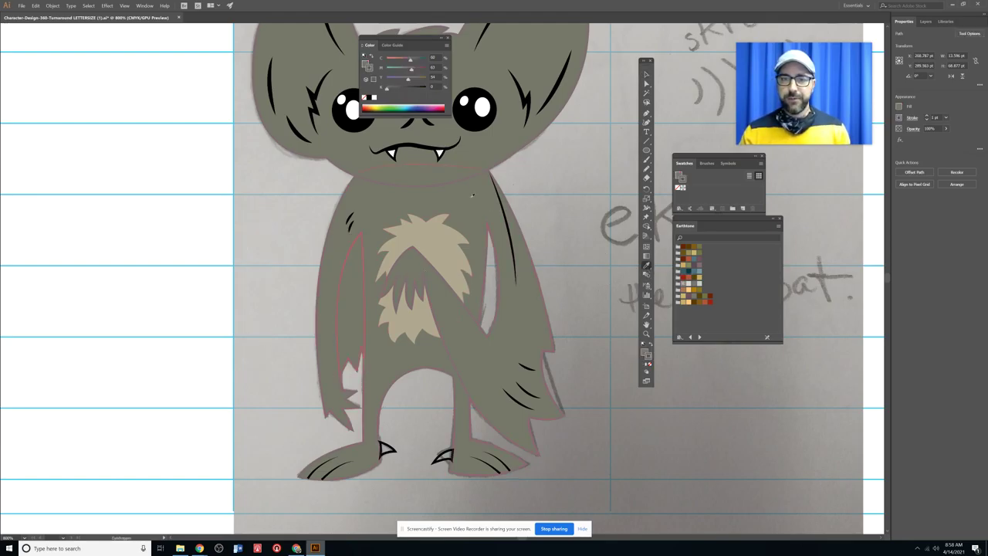
key("v")
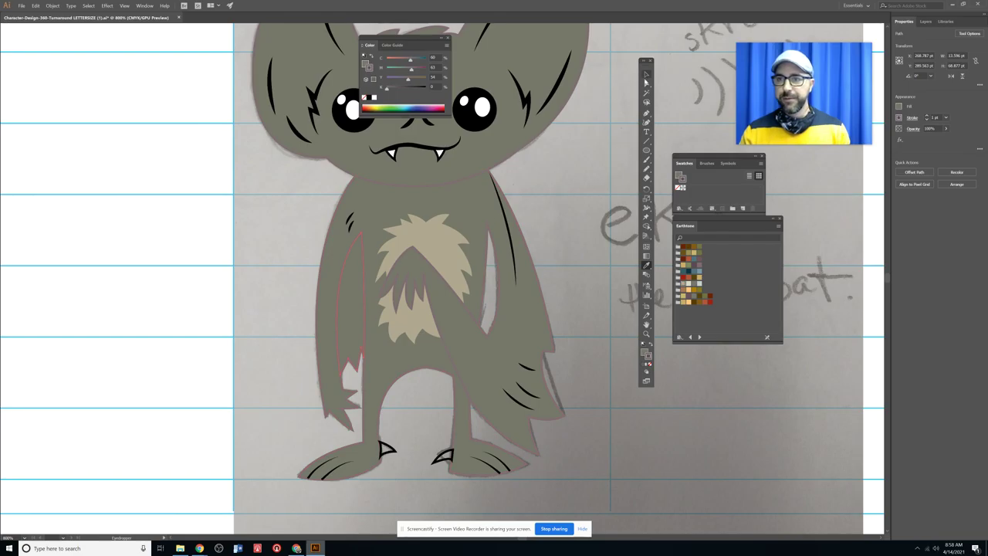
Darken the inner-wing shape's fill to the gray-green 515148 in the Color Picker, and deselect it
double_click(646, 355)
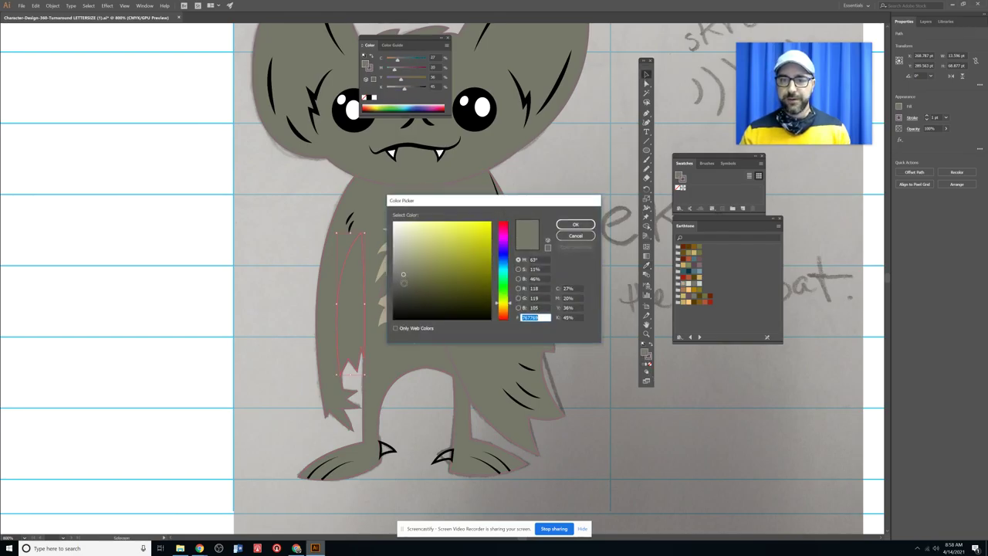
left_click_drag(403, 283, 403, 288)
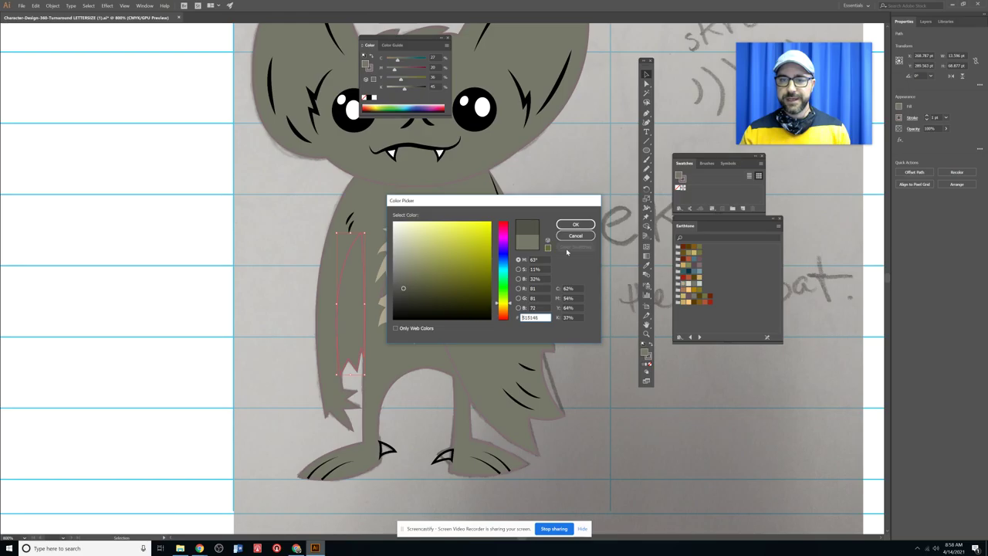
left_click(575, 224)
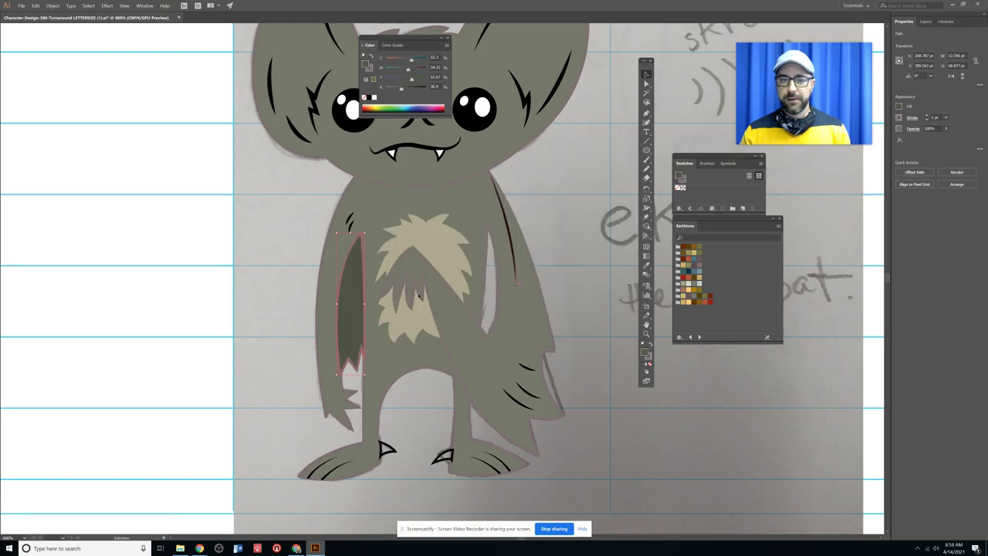
left_click(589, 405)
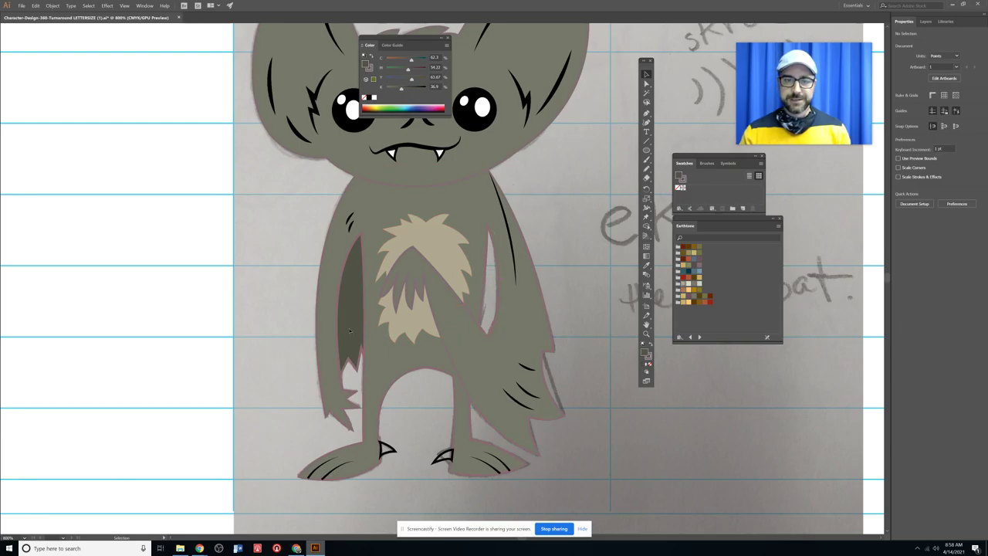
Duplicate the dark inner-wing shape, reflect the copy across the vertical axis, and place it over the gap beside the crossed arm
left_click(346, 332)
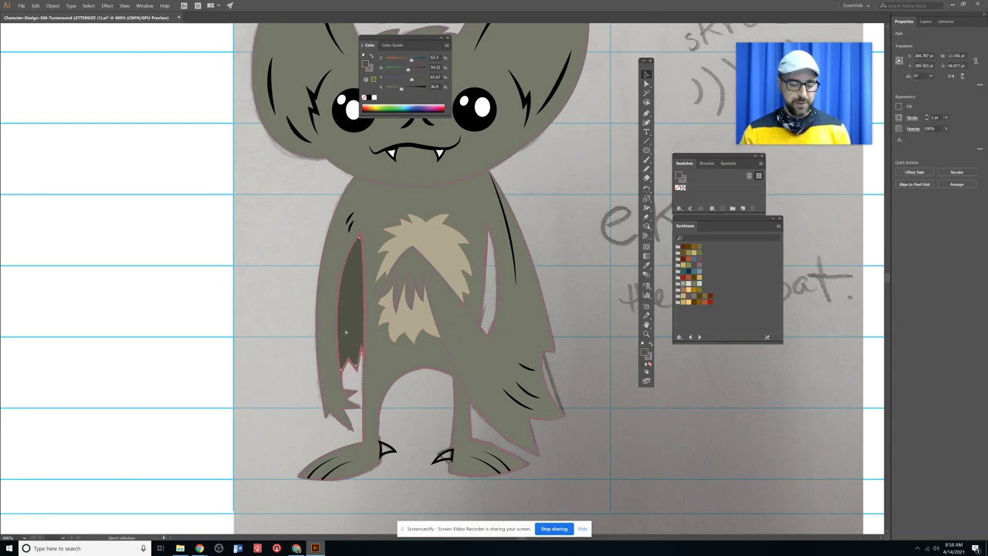
key("ctrl+c")
key("ctrl+v")
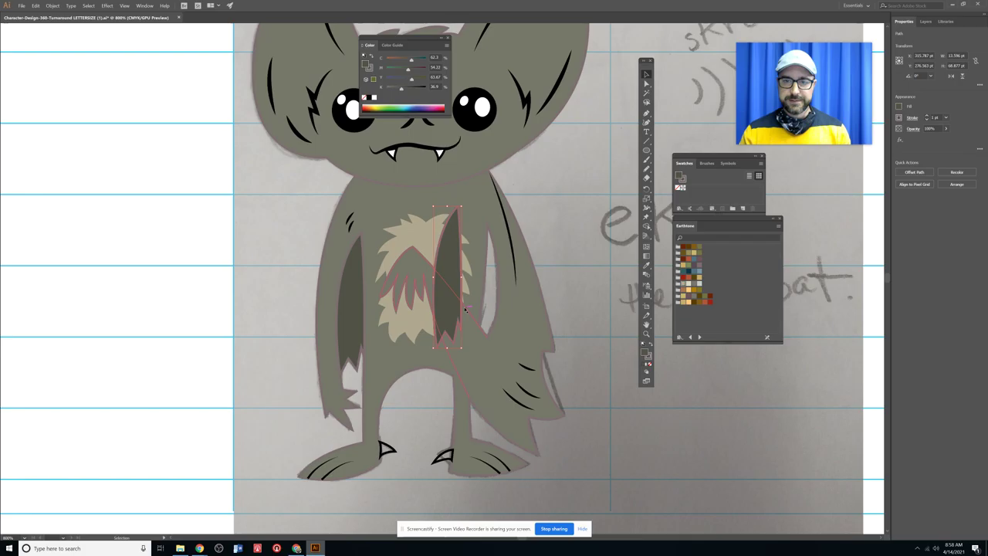
left_click_drag(445, 313, 483, 321)
right_click(483, 320)
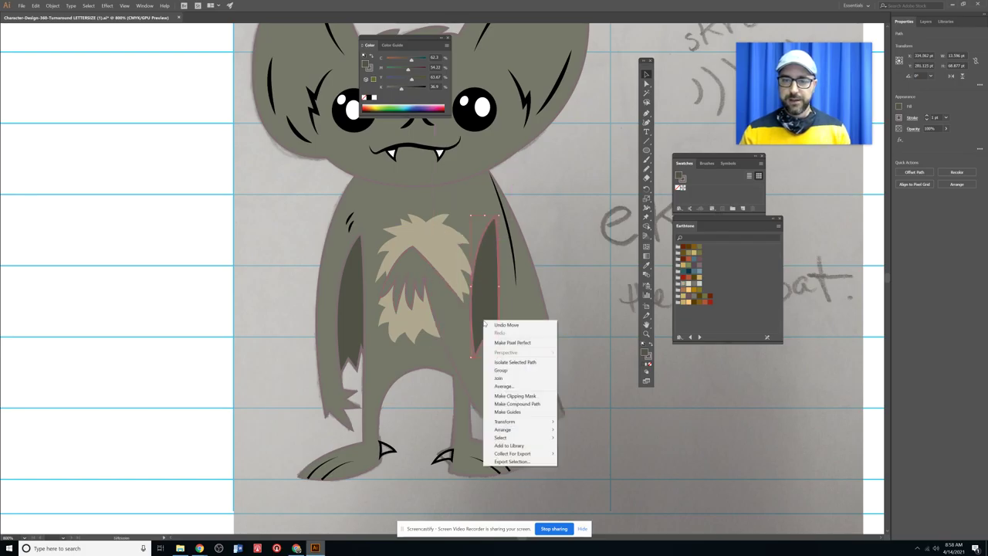
mouse_move(506, 421)
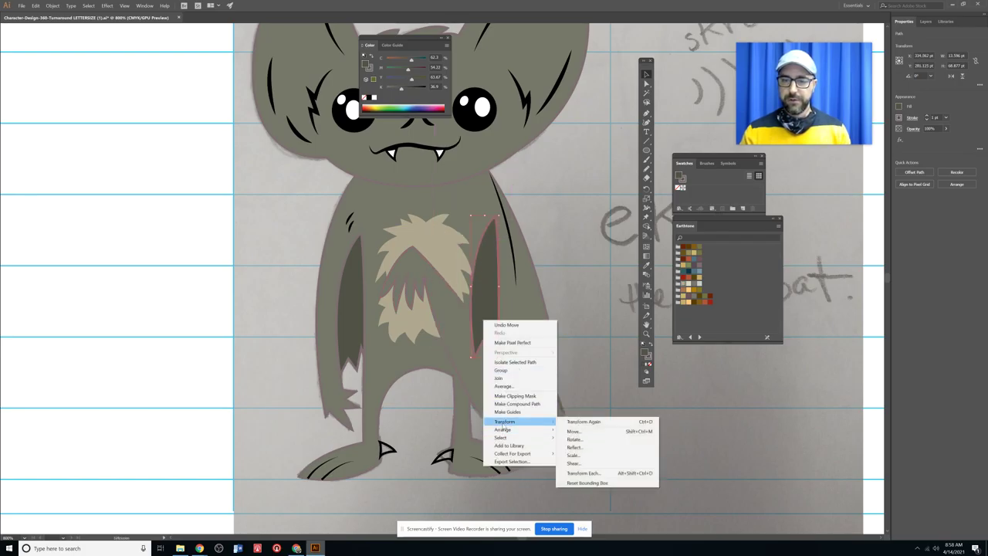
left_click(583, 447)
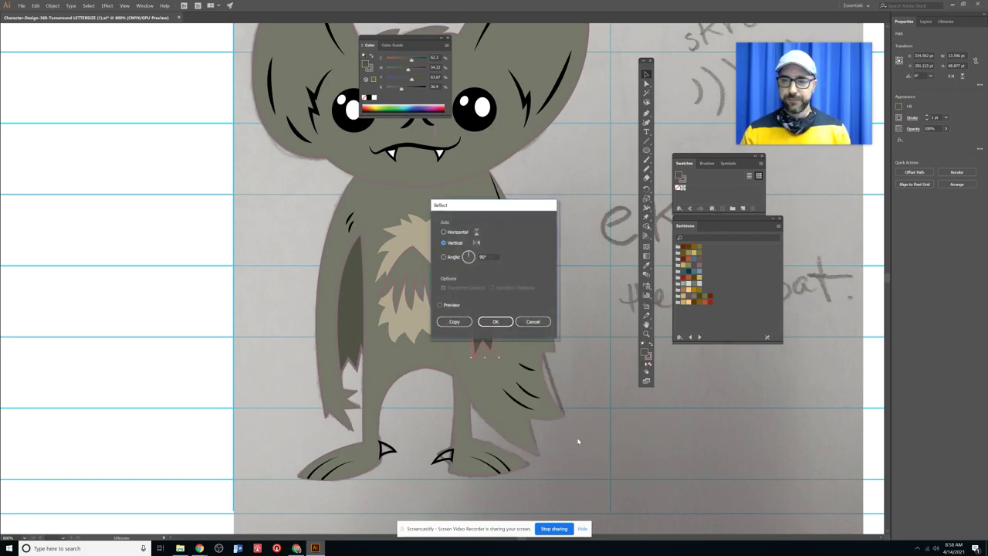
left_click(506, 323)
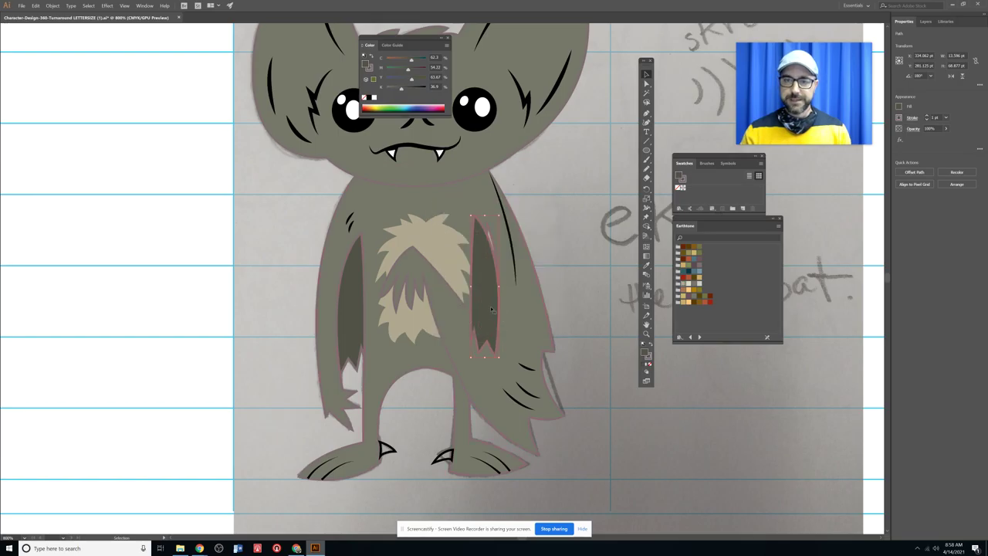
left_click_drag(491, 310, 495, 306)
Send the reflected inner-wing copy to the back so it fills the gap behind the body, and deselect it
right_click(496, 306)
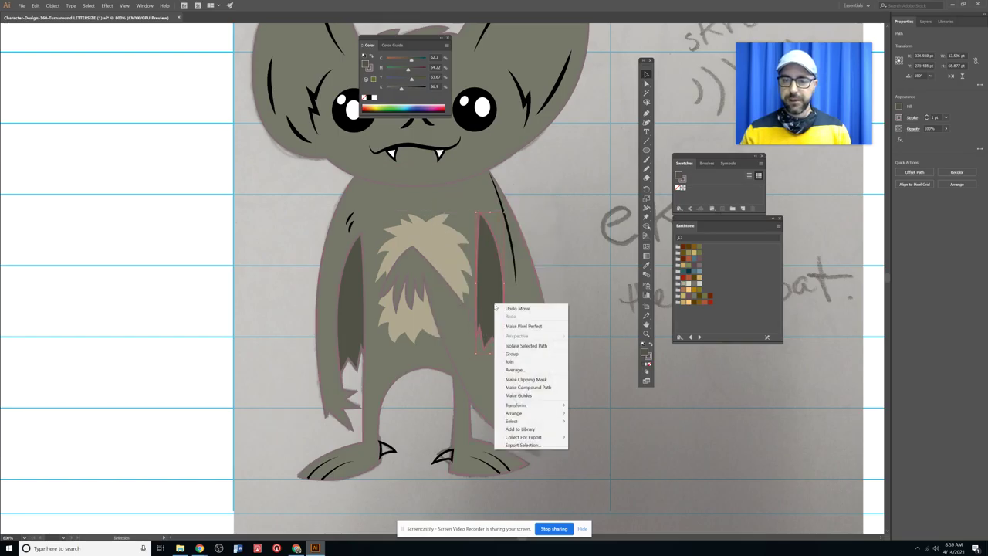
mouse_move(551, 415)
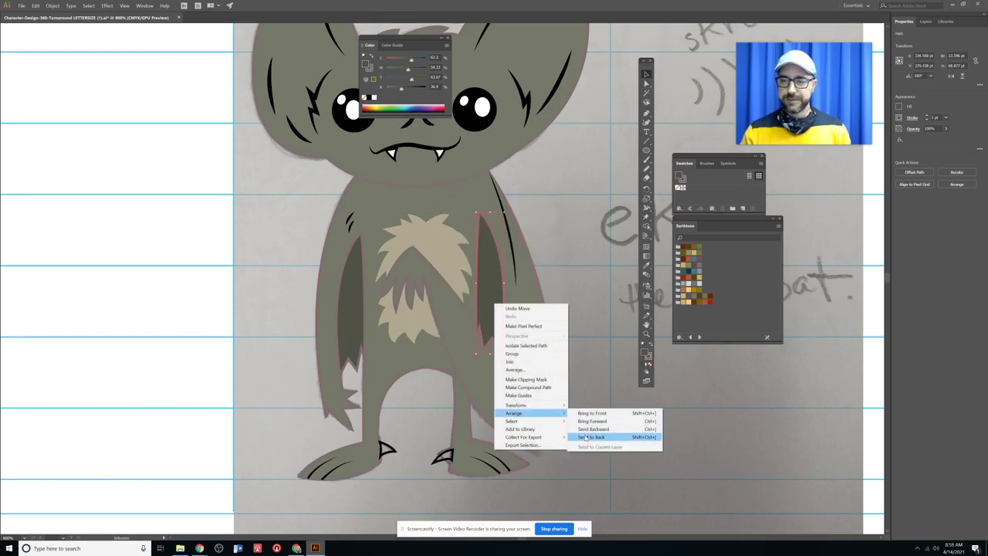
left_click(591, 437)
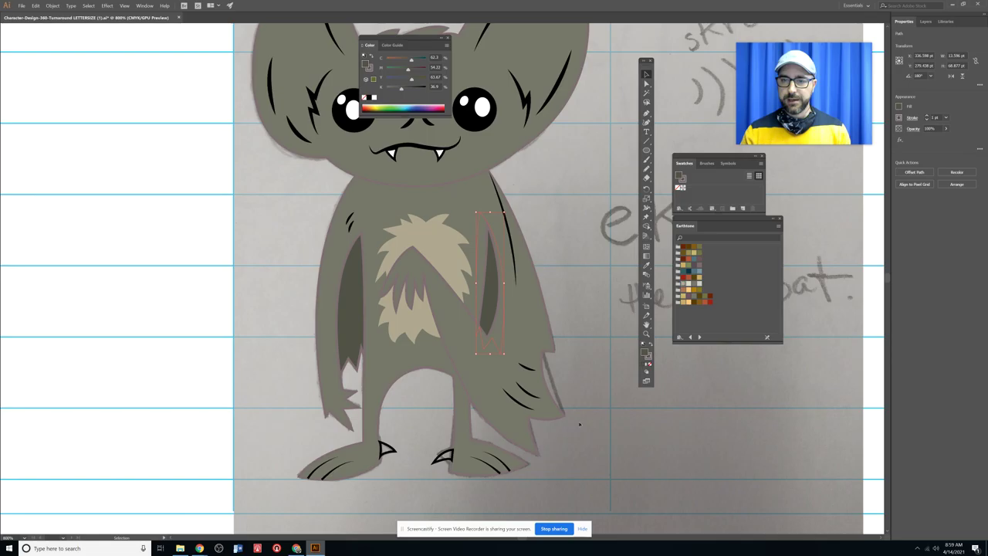
left_click(618, 413)
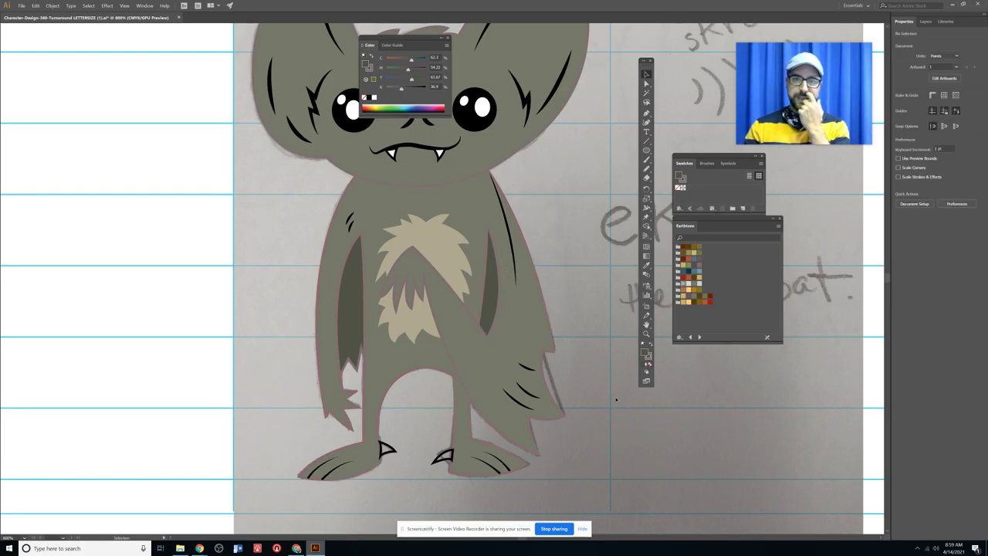
Copy the dark inner-wing colors onto both inner foot claws with the Eyedropper, and deselect them
left_click(437, 462)
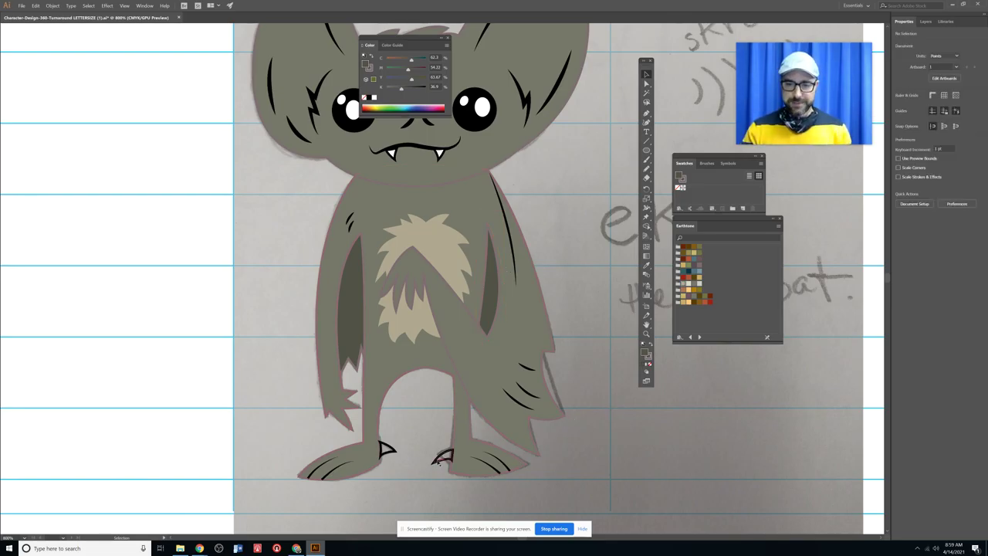
left_click(386, 452, "shift")
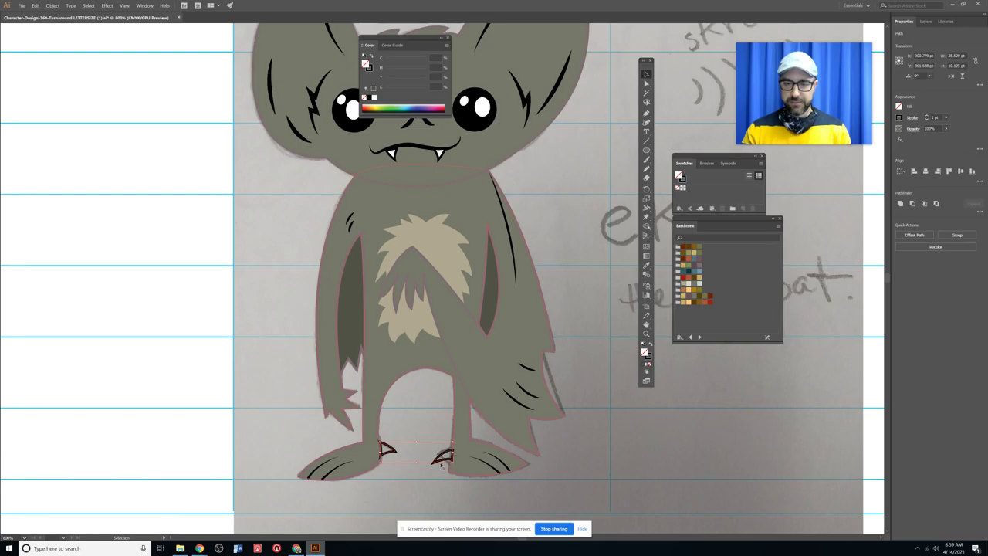
left_click(647, 265)
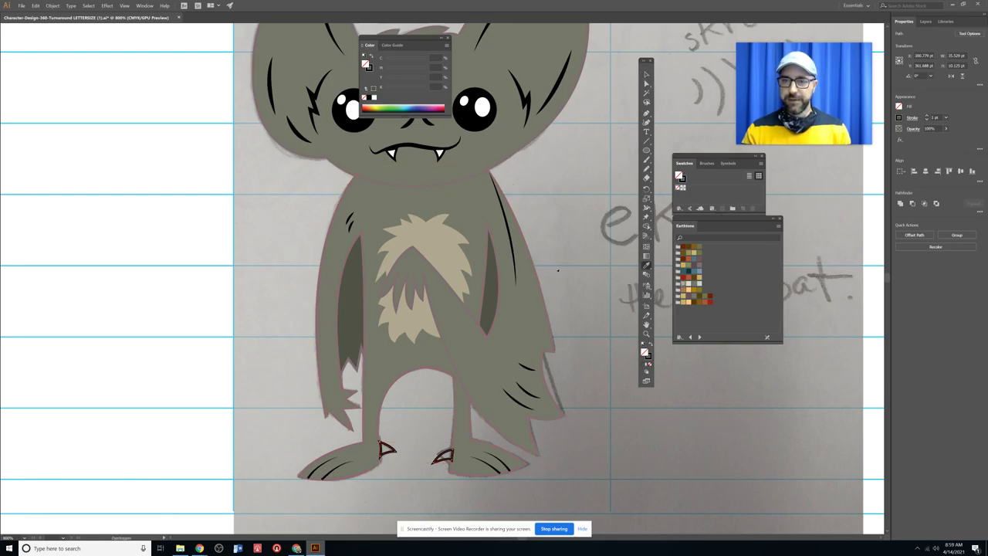
left_click(498, 297)
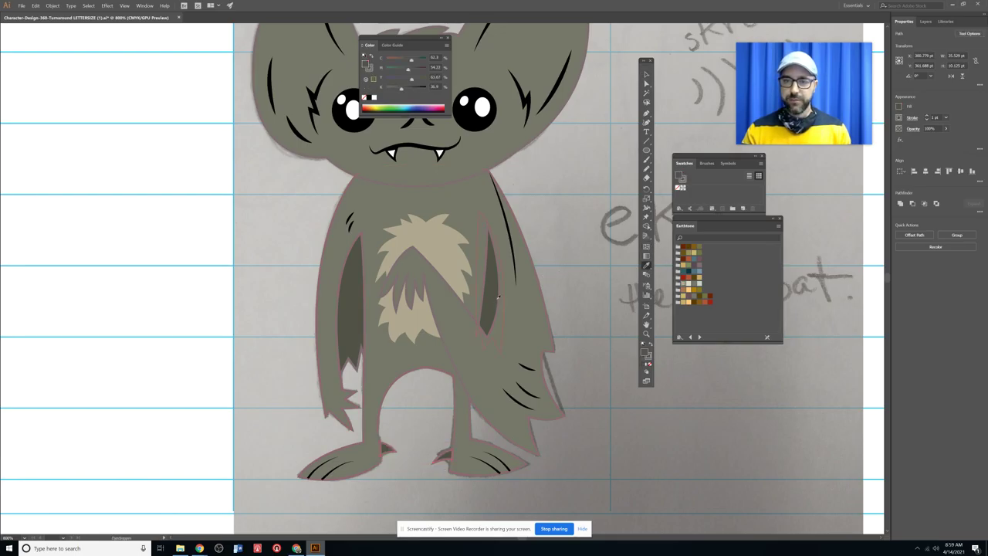
left_click(647, 73)
left_click(596, 469)
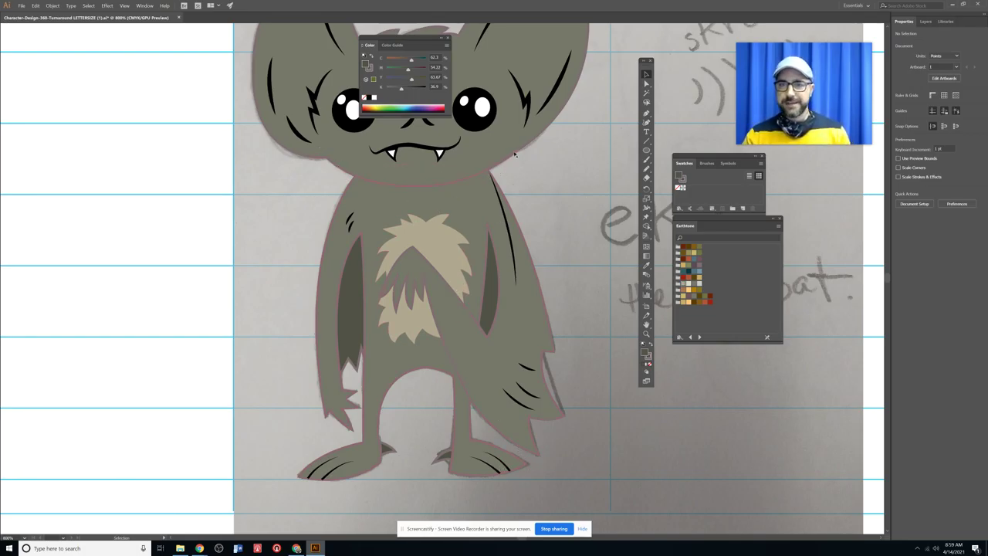
Give the head and body shapes a black stroke together, and deselect them
left_click(497, 225)
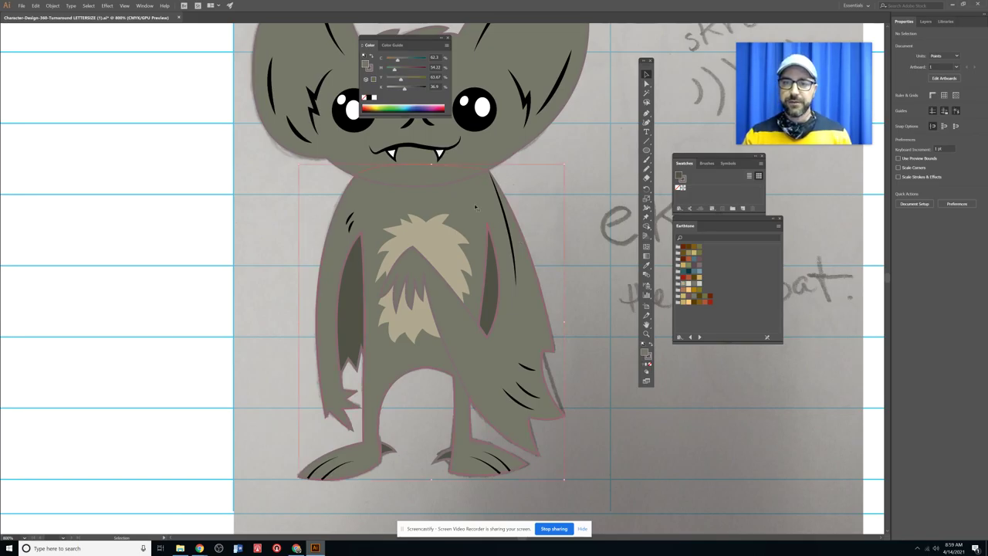
left_click(651, 356)
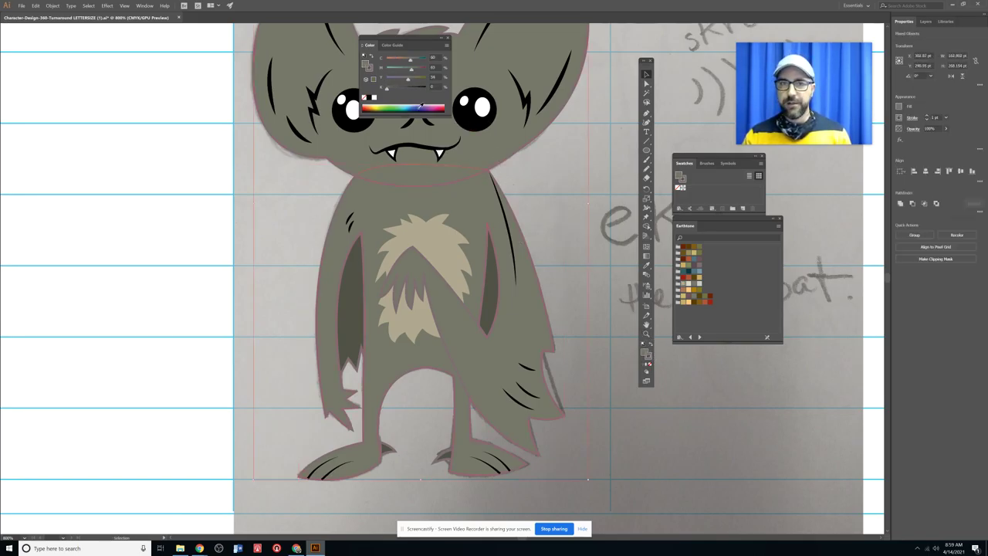
left_click(373, 98)
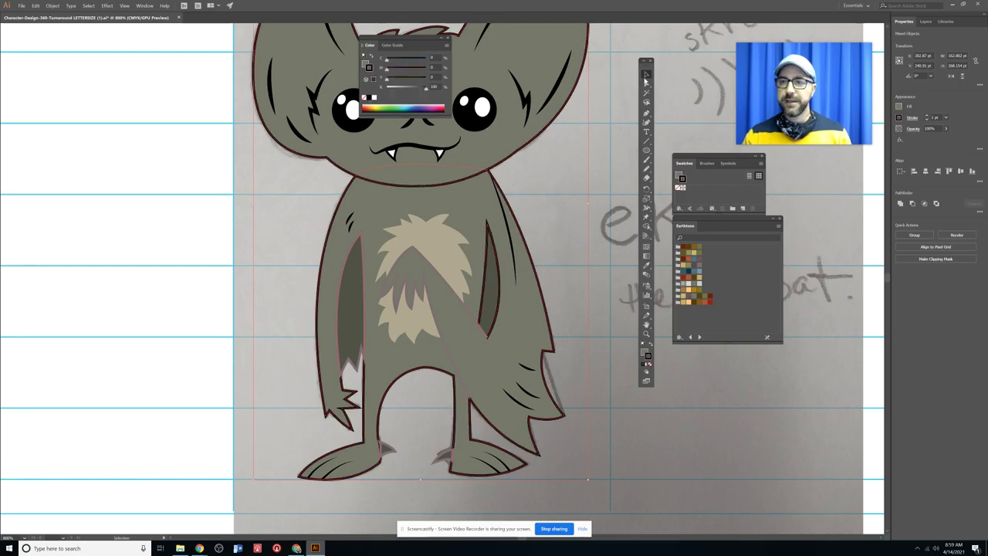
left_click(589, 155)
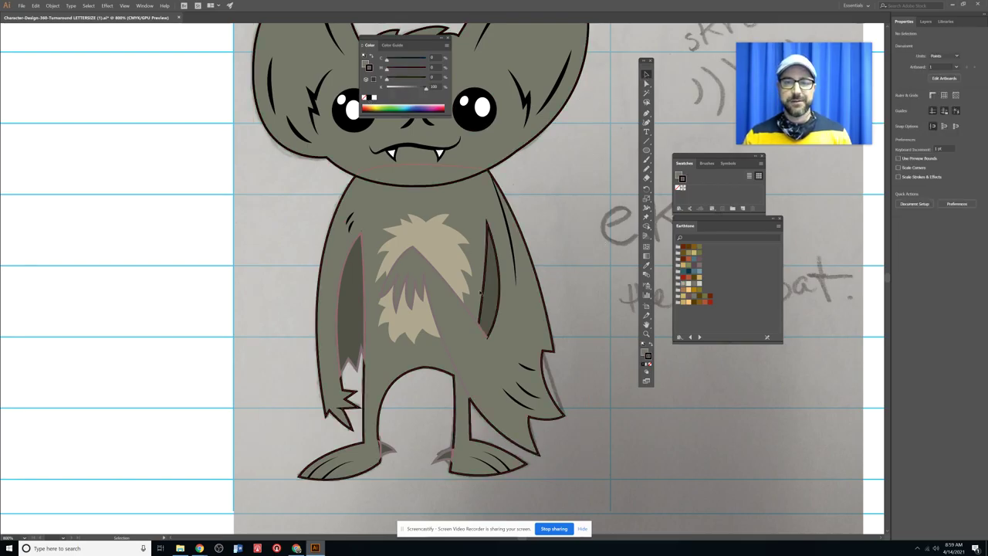
Apply a black stroke to the jagged inner-wing shape and to the arm crossing the chest, and deselect
left_click(358, 368)
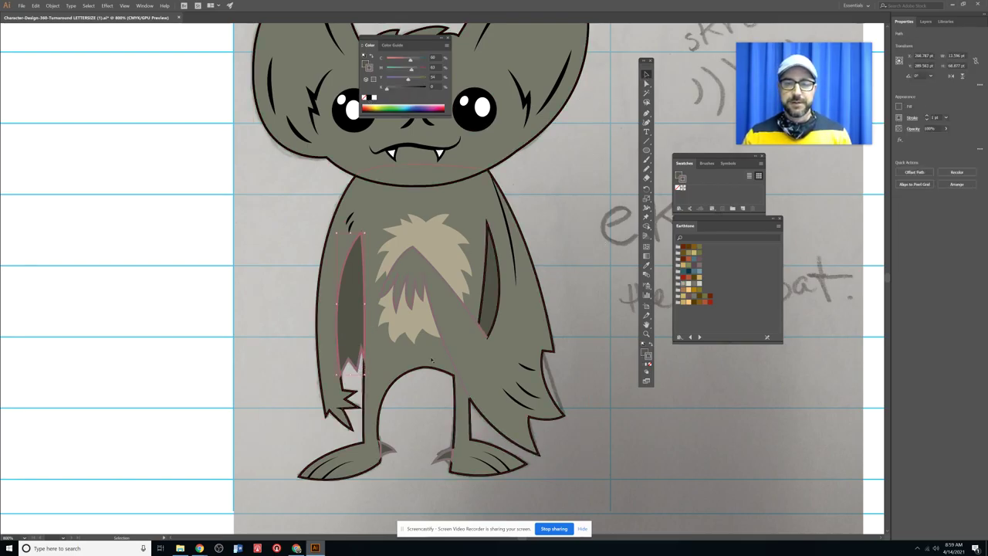
left_click(370, 97)
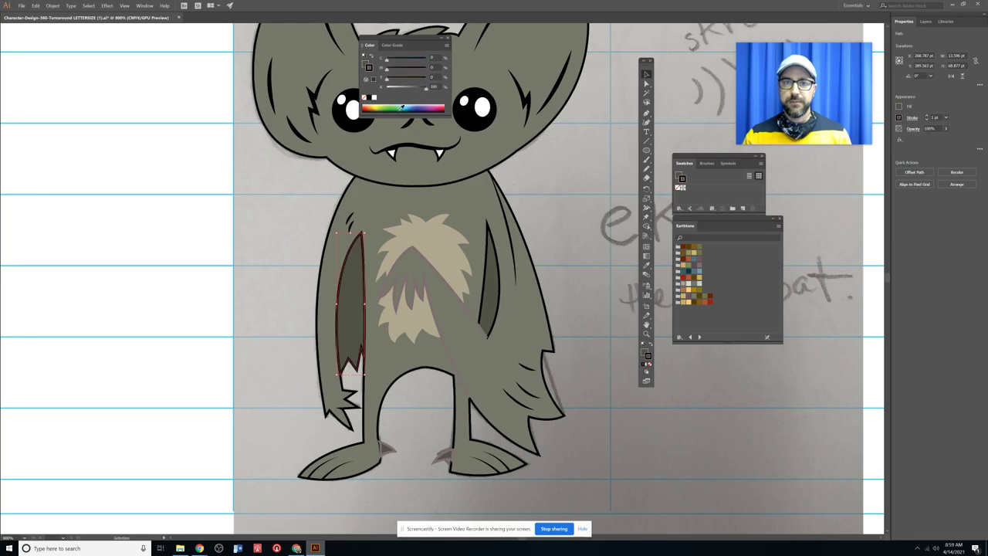
left_click(458, 315)
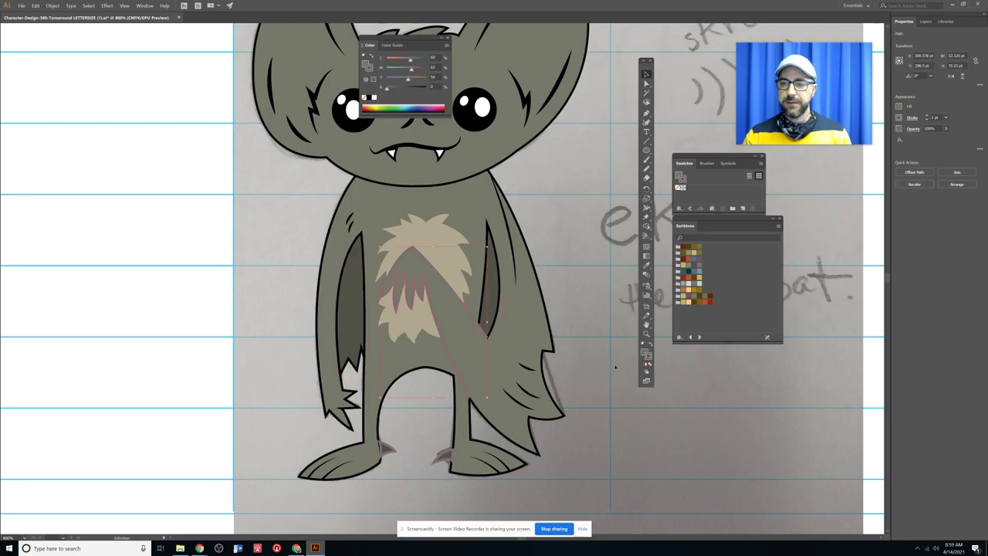
left_click(374, 97)
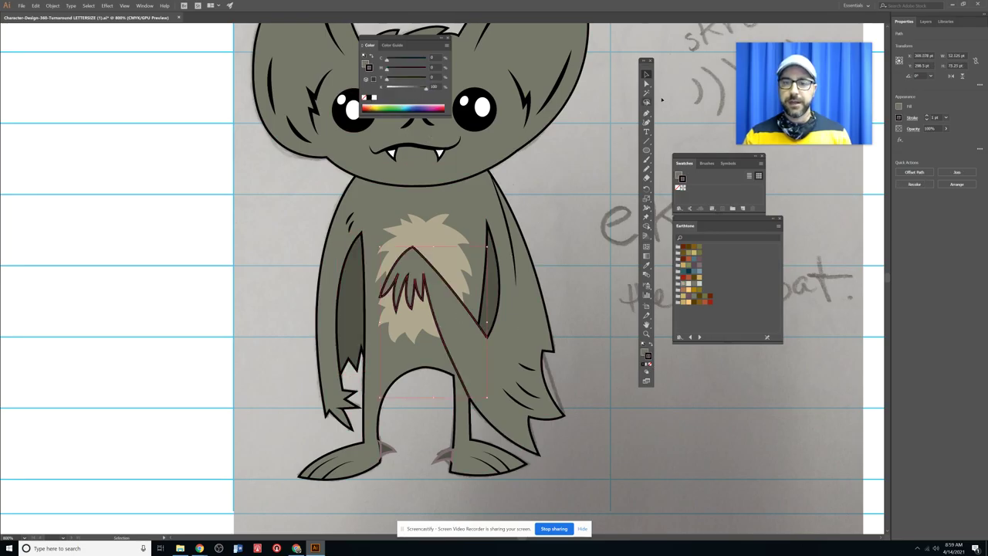
left_click(593, 139)
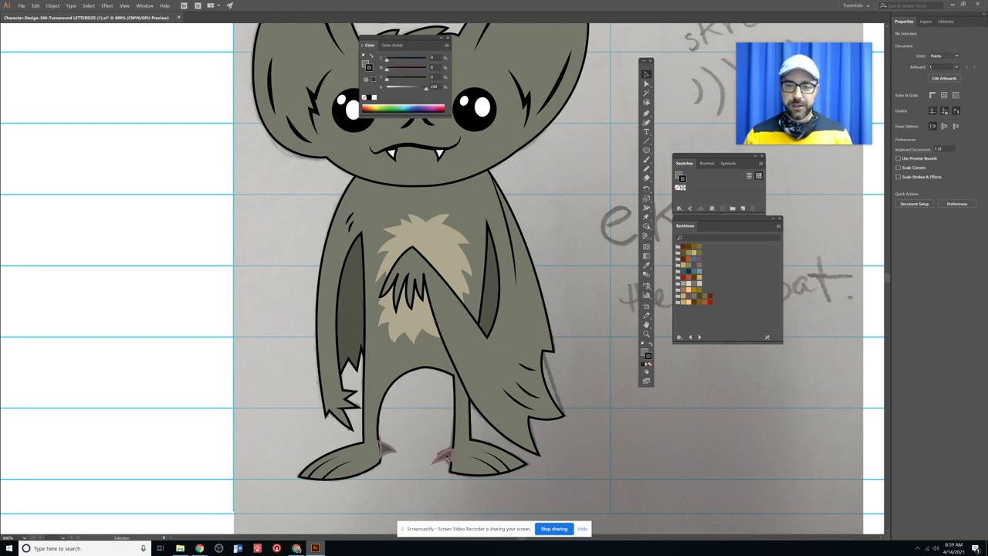
Outline both inner foot claws with a black stroke, and deselect them
left_click(446, 457)
left_click(386, 448, "shift")
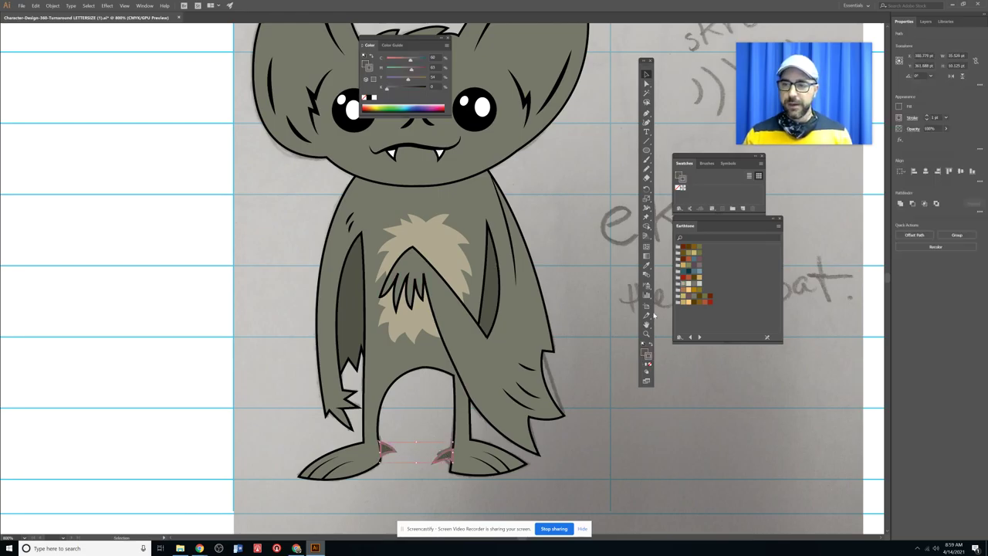
left_click(369, 98)
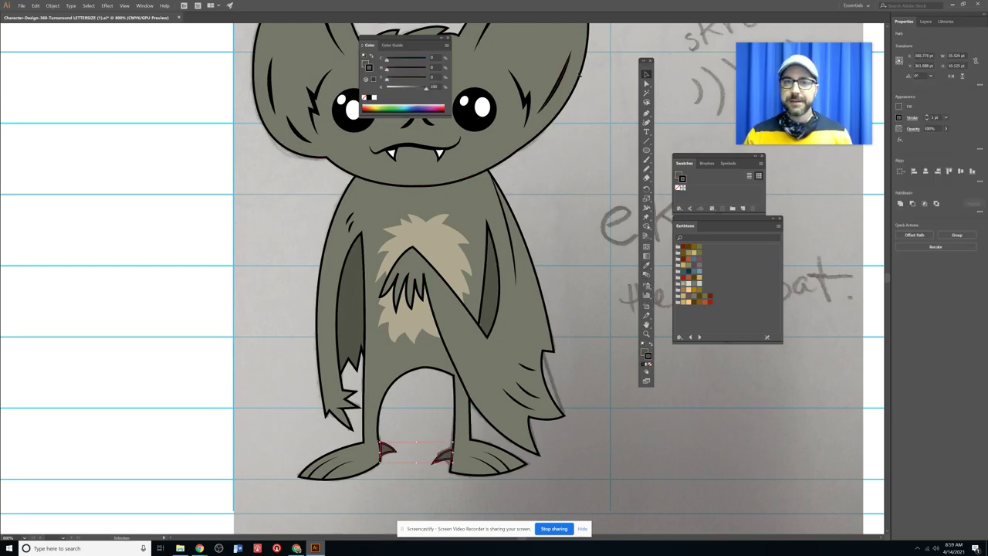
left_click(548, 163)
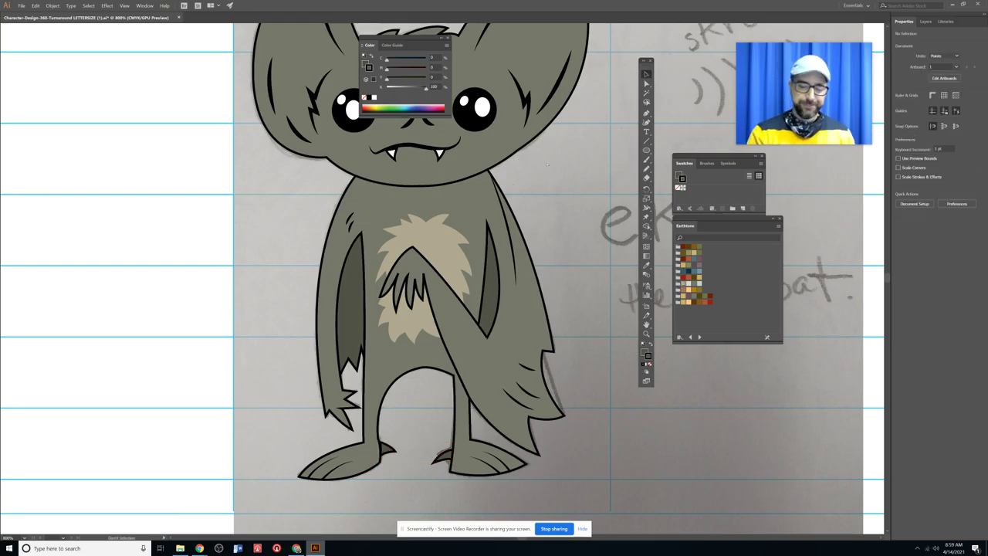
key("ctrl+minus")
key("ctrl+minus")
left_click_drag(506, 269, 467, 328)
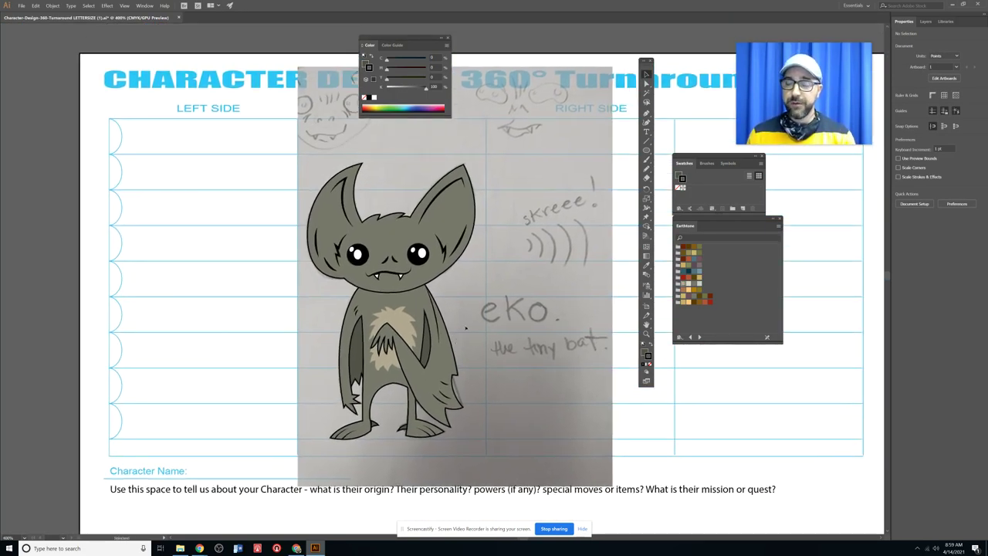